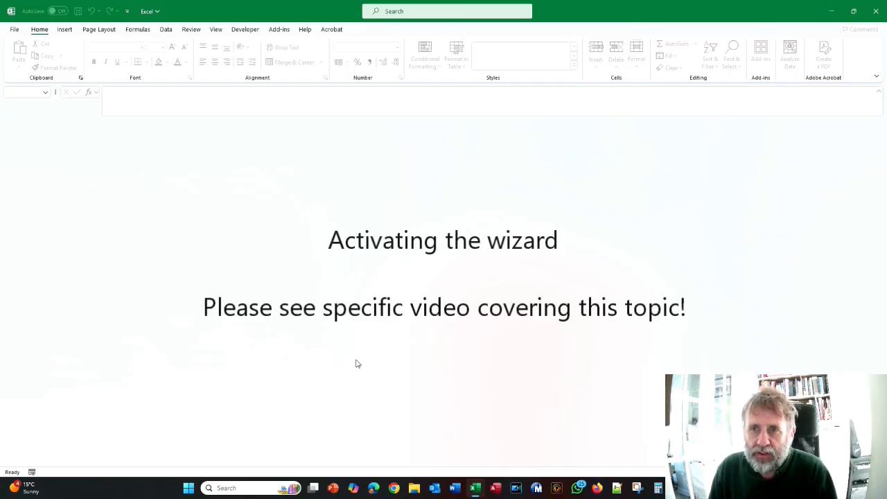
- Open the PlateMaker add-in's help and view the instruction manual
left_click(277, 30)
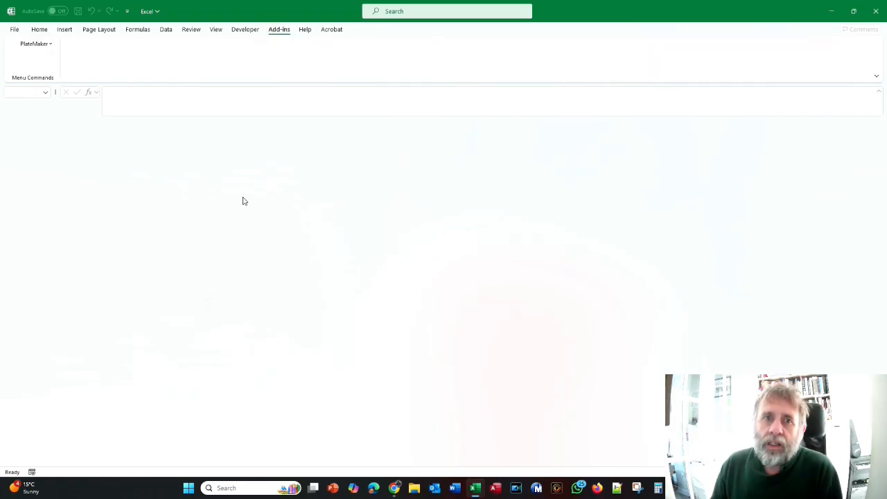
left_click(40, 46)
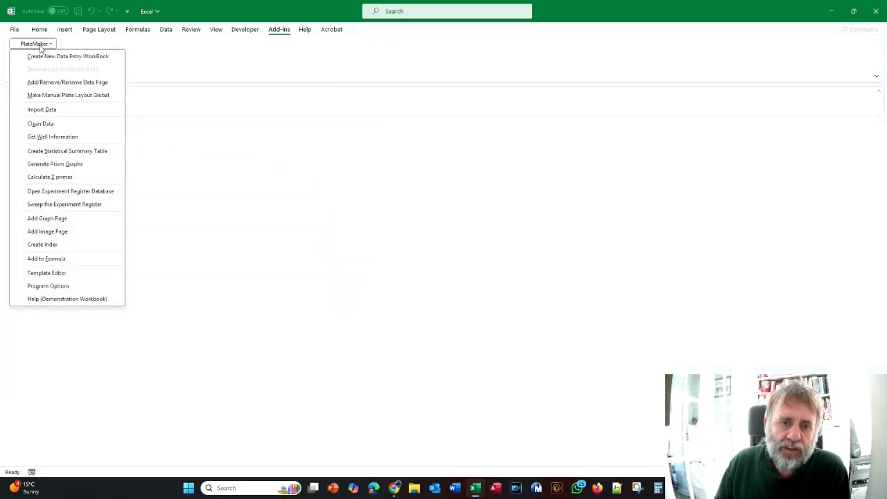
left_click(86, 299)
left_click(341, 337)
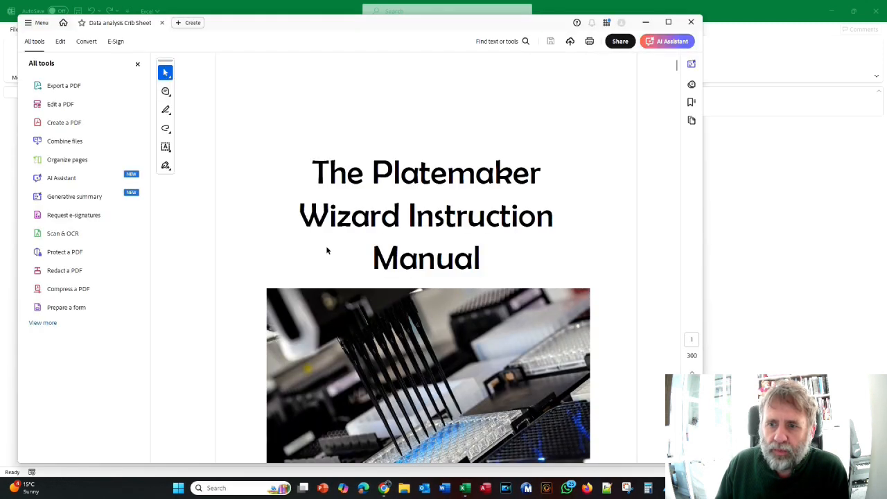
- Go from the manual's table of contents to Tutorial 2: Building a container workbook from a template
scroll(326, 248, "down", 10)
scroll(329, 252, "down", 8)
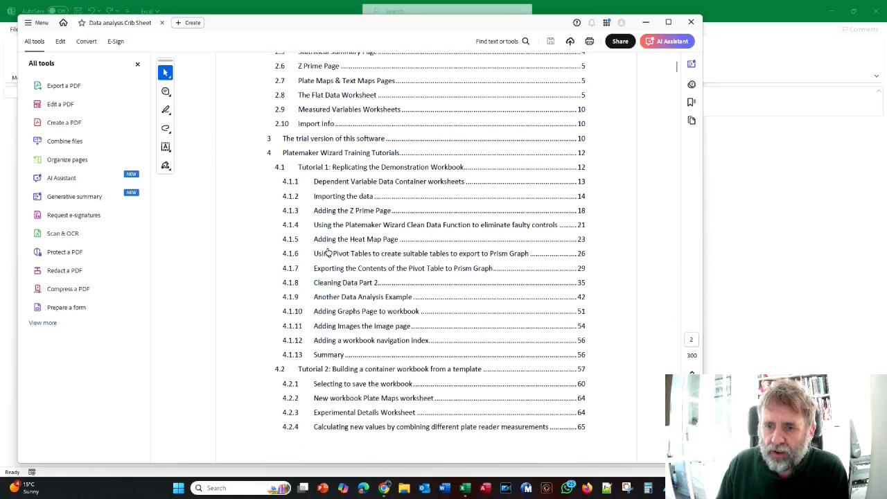
scroll(329, 252, "up", 4)
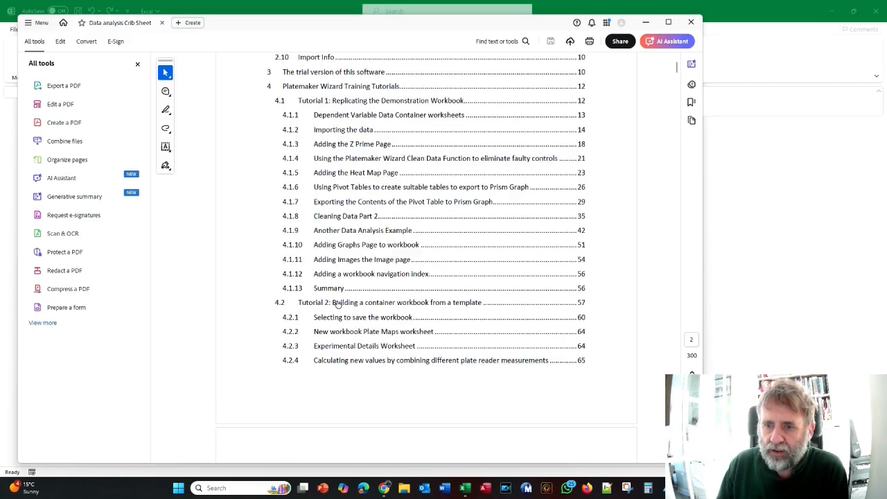
left_click(337, 303)
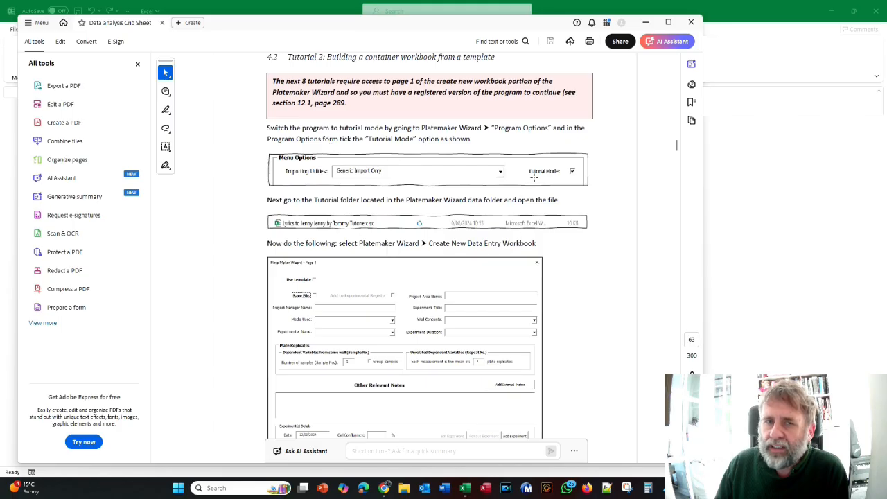
- Switch back to Excel, close the PlateMaker help window and turn on Tutorial Mode in the add-in's program options
key("alt+Tab")
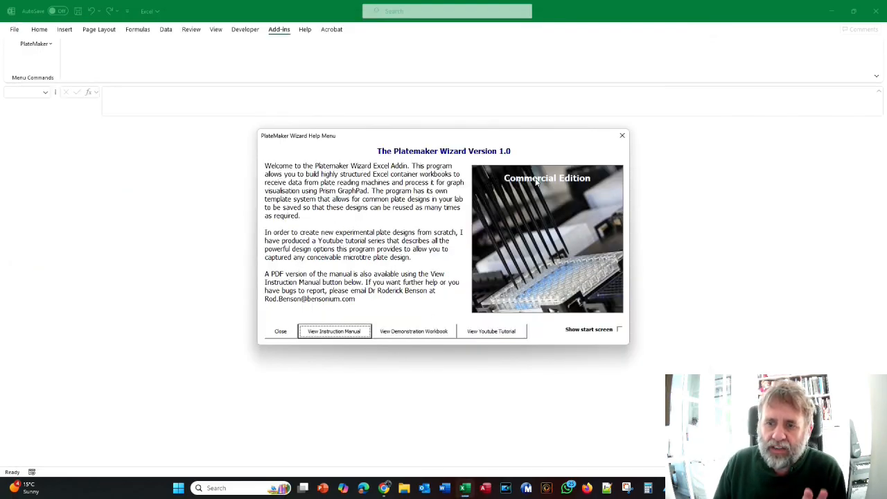
left_click(281, 332)
left_click(35, 44)
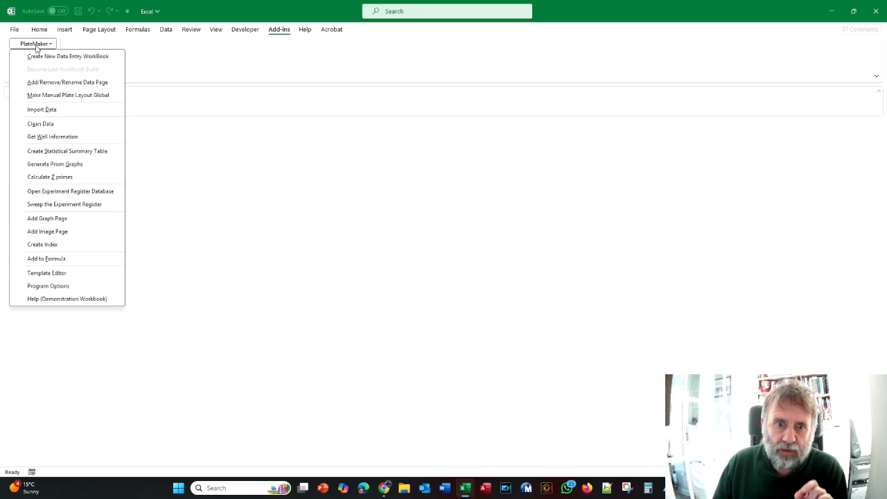
left_click(54, 286)
left_click(589, 164)
left_click(368, 412)
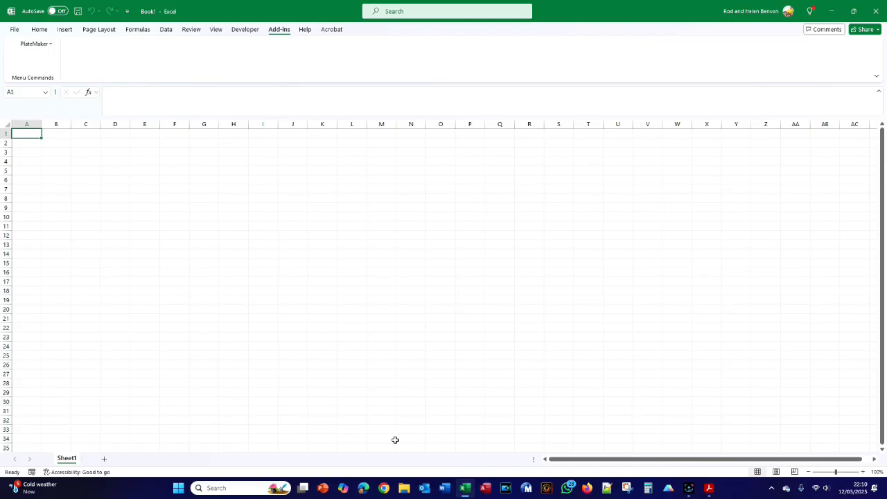
- Switch to File Explorer and open Jenny, Jenny Lyrics.pdf from the Tutorial folder of PlateMaker Wizard Data, reached through Documents
key("alt+Tab")
key("alt+Tab")
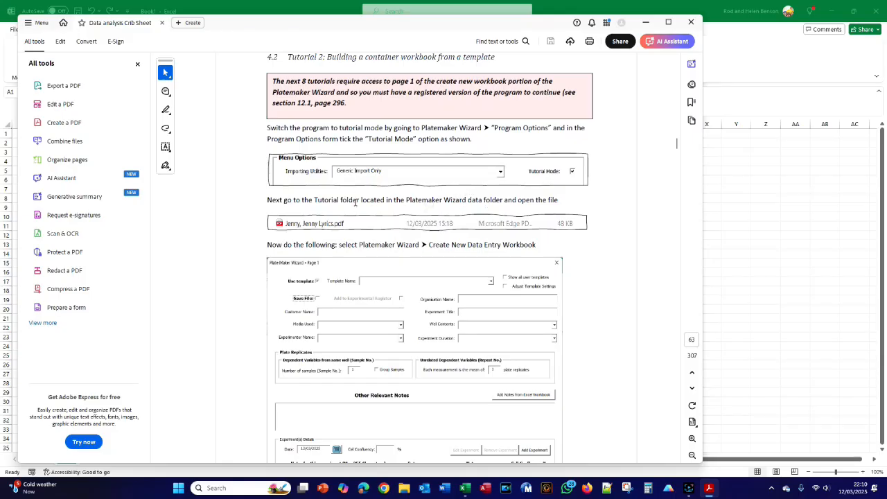
left_click(404, 489)
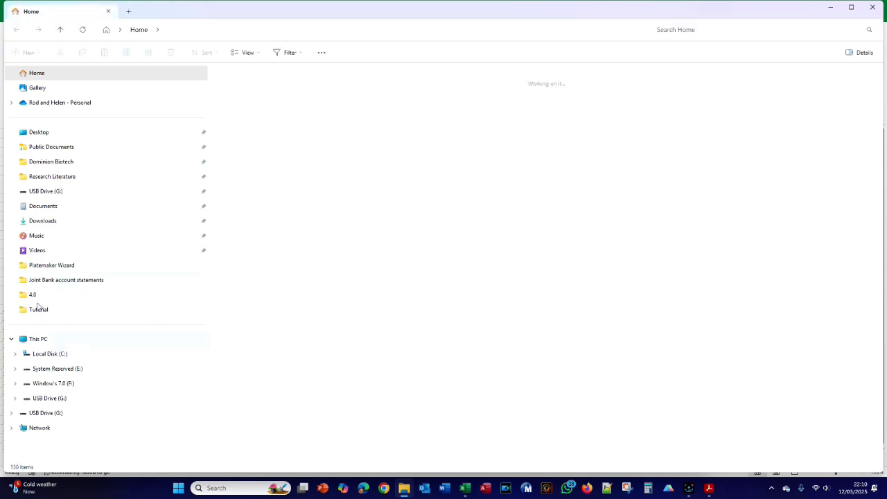
left_click(38, 207)
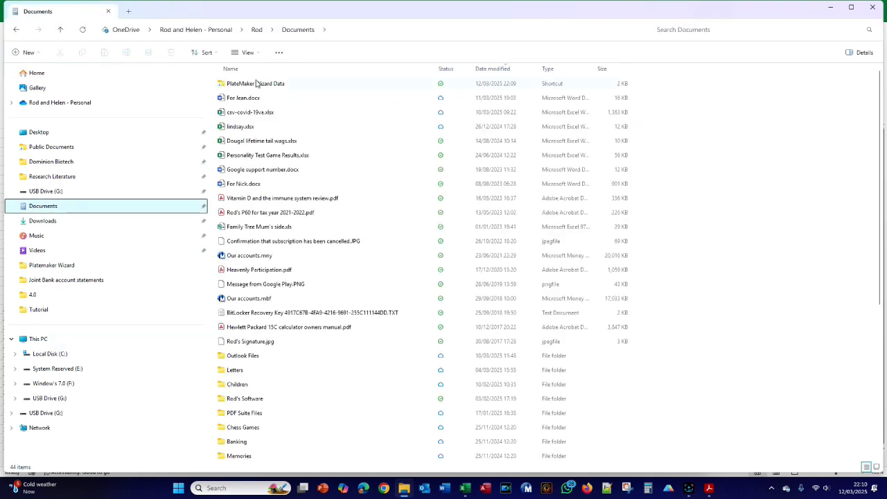
double_click(246, 86)
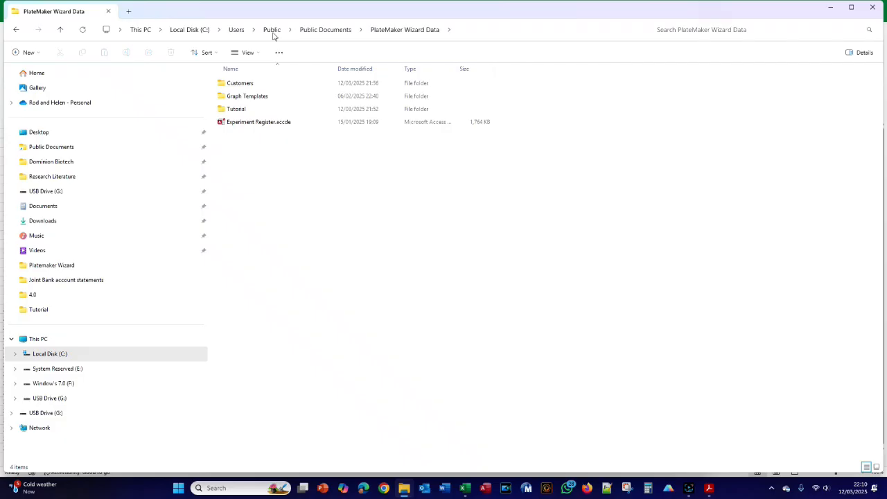
double_click(234, 111)
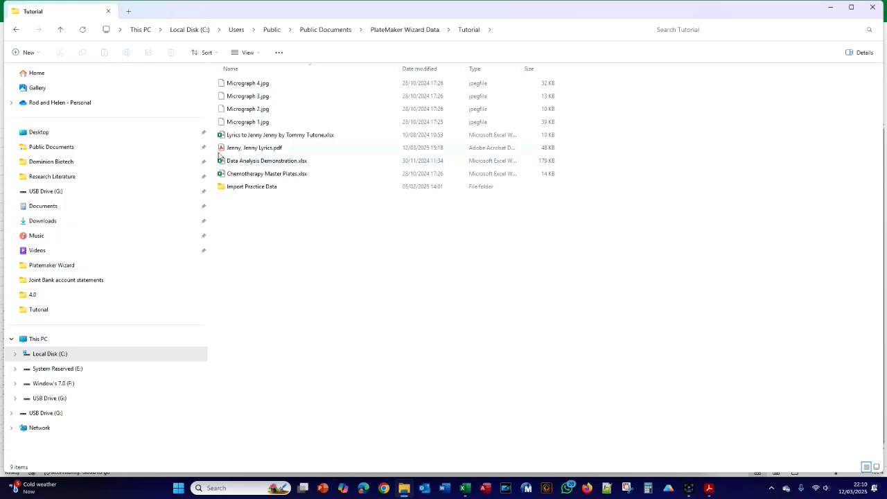
double_click(260, 150)
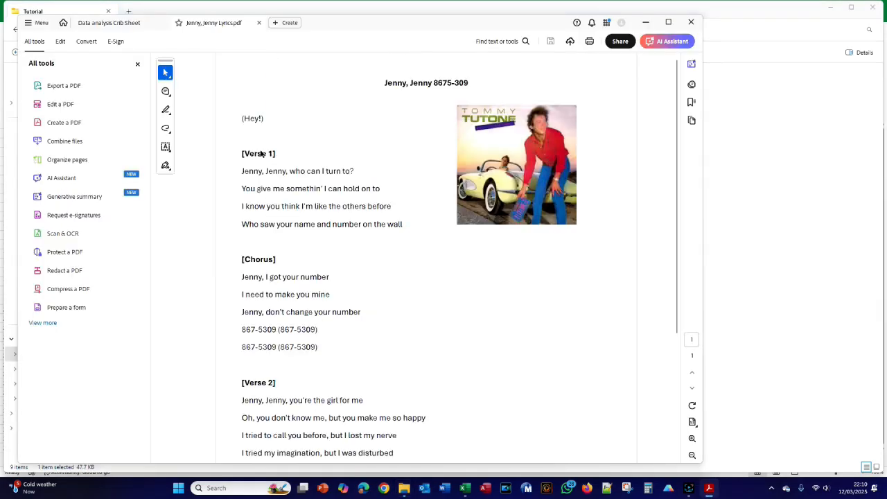
- Skim the lyrics PDF and read the manual's instructions for creating a new data entry workbook from a template
scroll(345, 168, "down", 3)
scroll(345, 166, "down", 2)
scroll(344, 168, "up", 5)
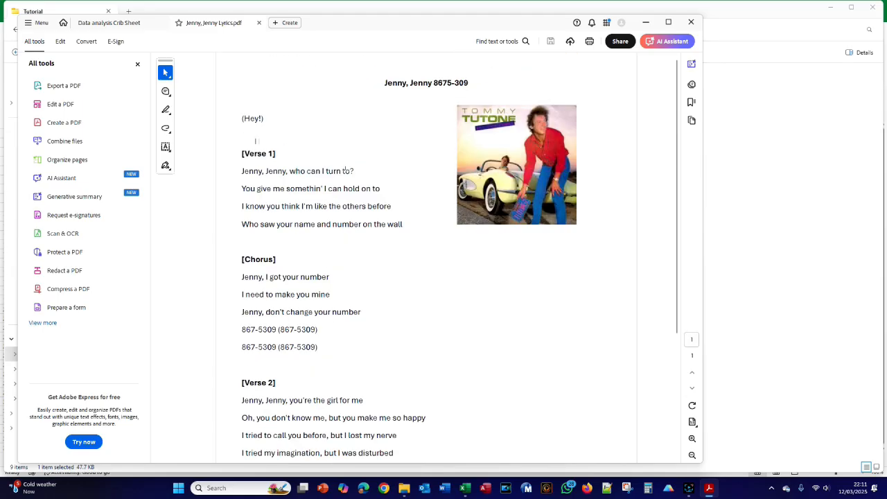
left_click(122, 28)
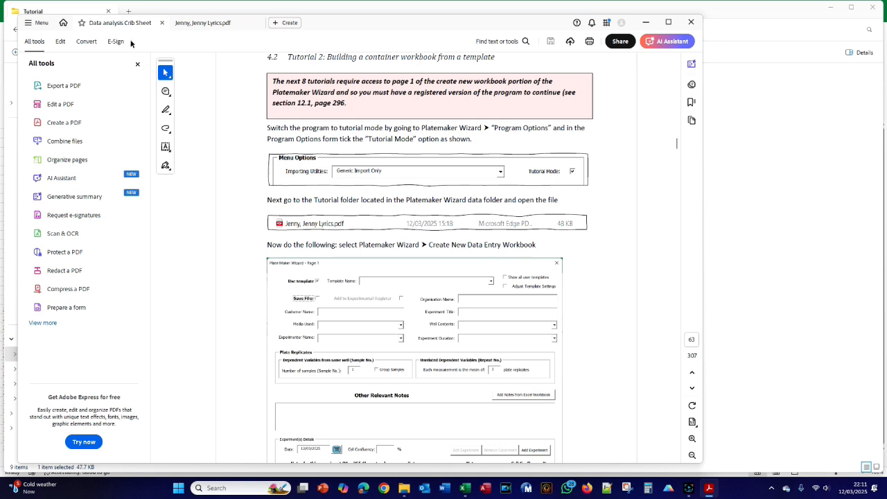
scroll(357, 229, "down", 2)
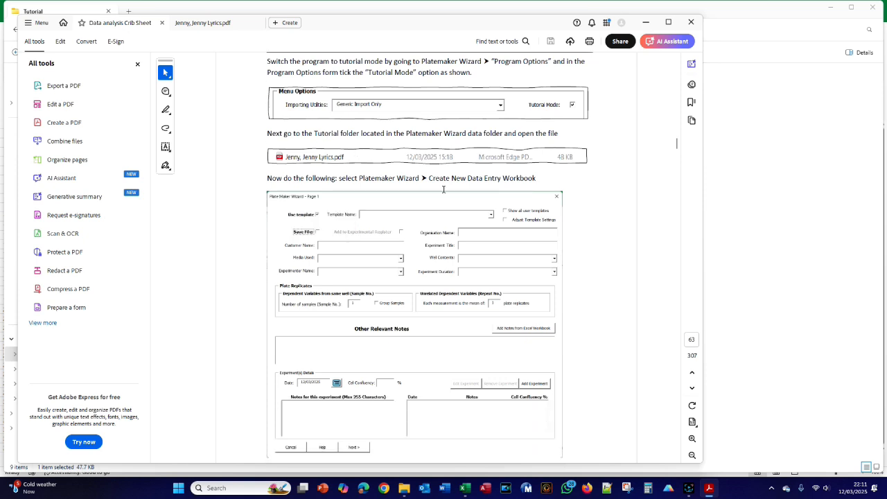
scroll(443, 189, "down", 9)
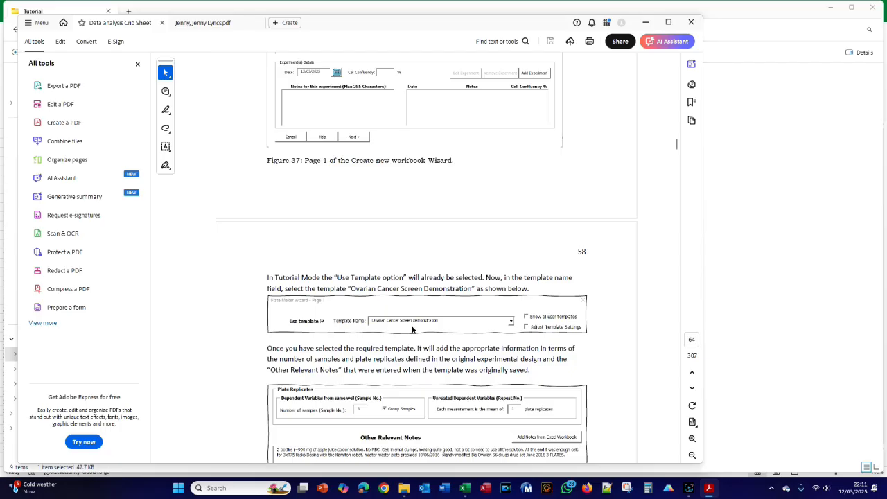
- Switch to Excel and start a new PlateMaker data entry workbook using the Ovarian Cancer Screen Demonstration template
key("alt+Tab")
key("alt+Tab")
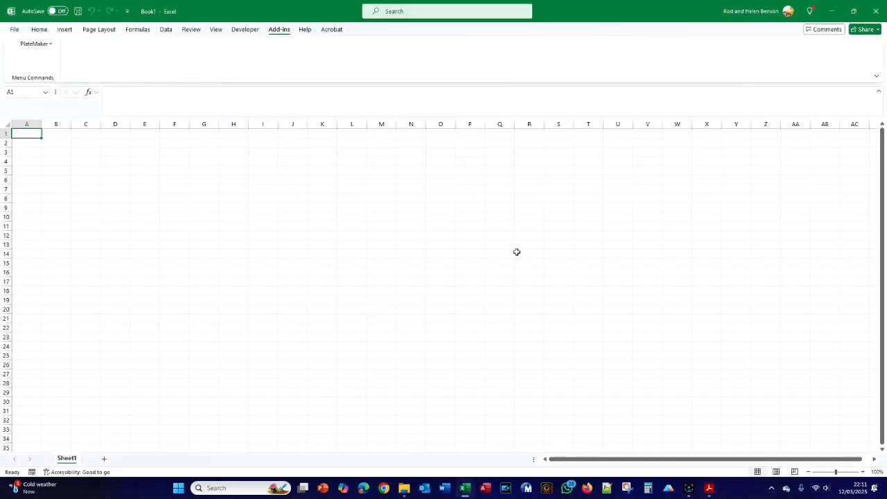
left_click(34, 44)
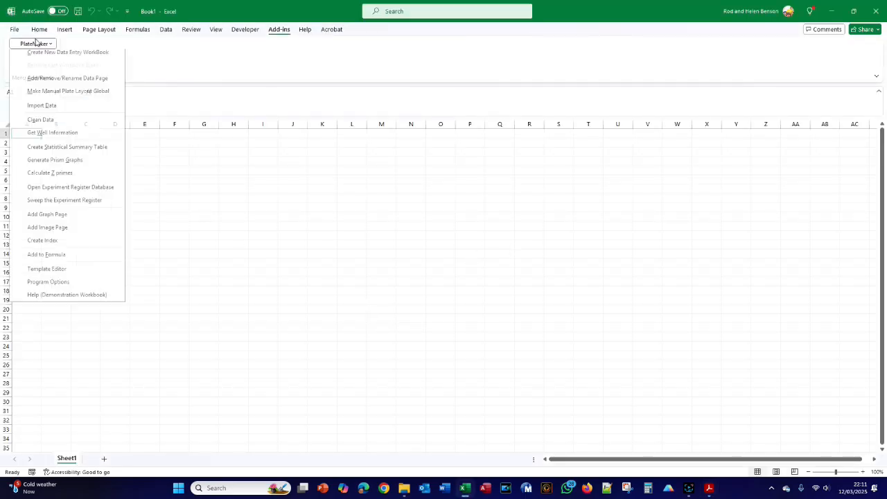
left_click(52, 59)
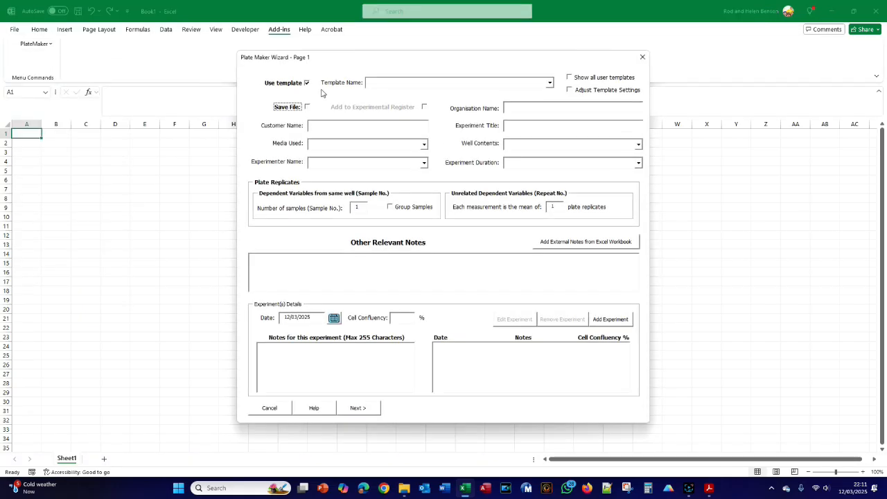
left_click(549, 83)
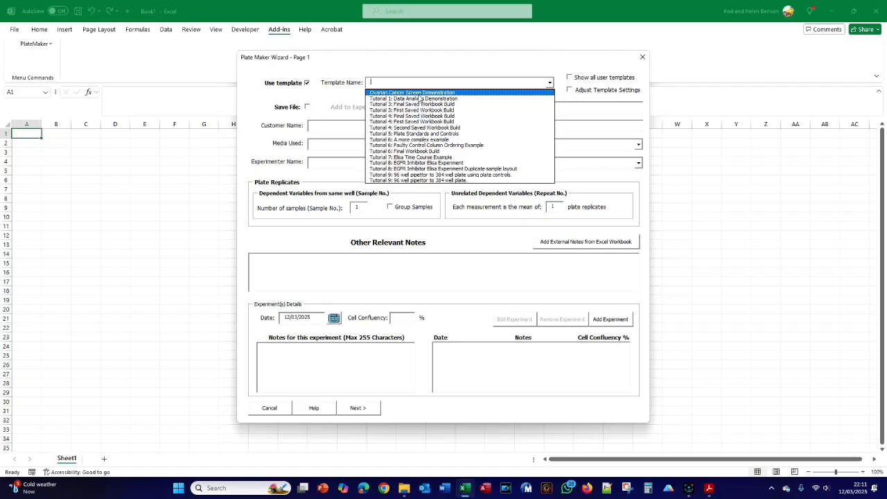
left_click(418, 92)
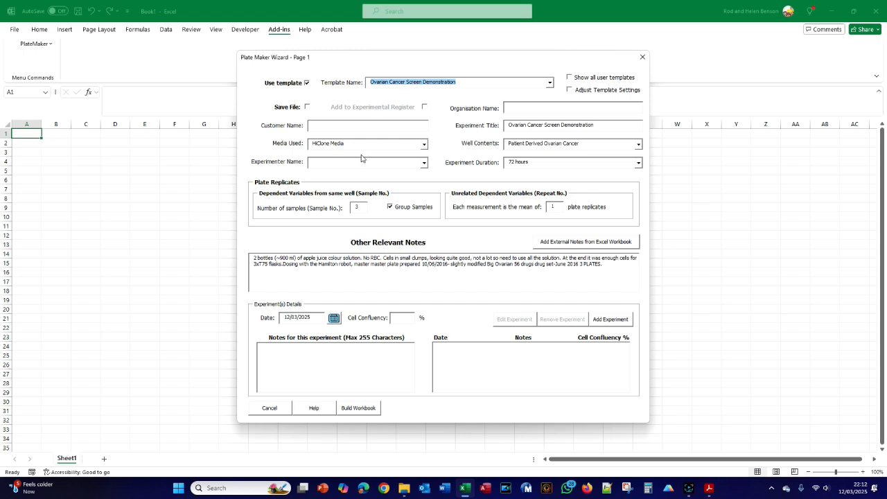
- Enable Save File and Add to Experimental Register, and open the choices for the organisation name
left_click(307, 108)
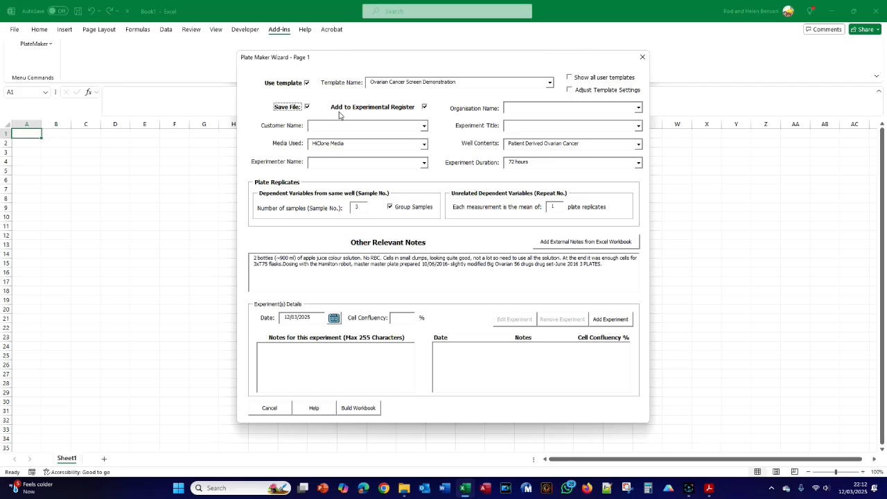
left_click(425, 108)
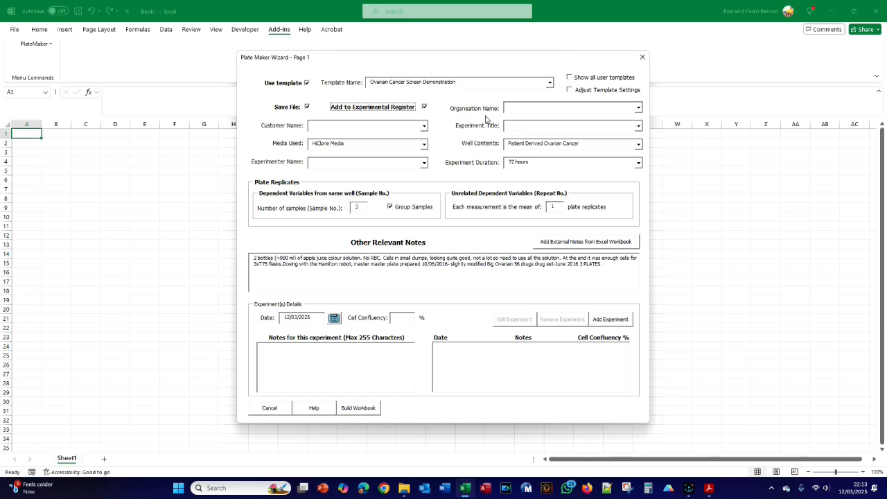
left_click(638, 108)
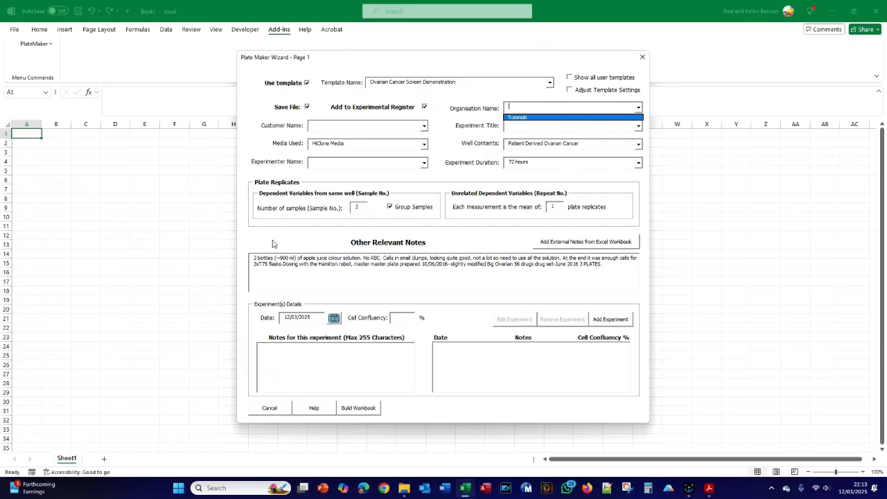
- Switch to File Explorer and examine how PlateMaker Wizard Data organises saved experiments under Customers, Tutorials and the customer's folder
key("alt+Tab")
key("alt+Tab")
left_click(395, 30)
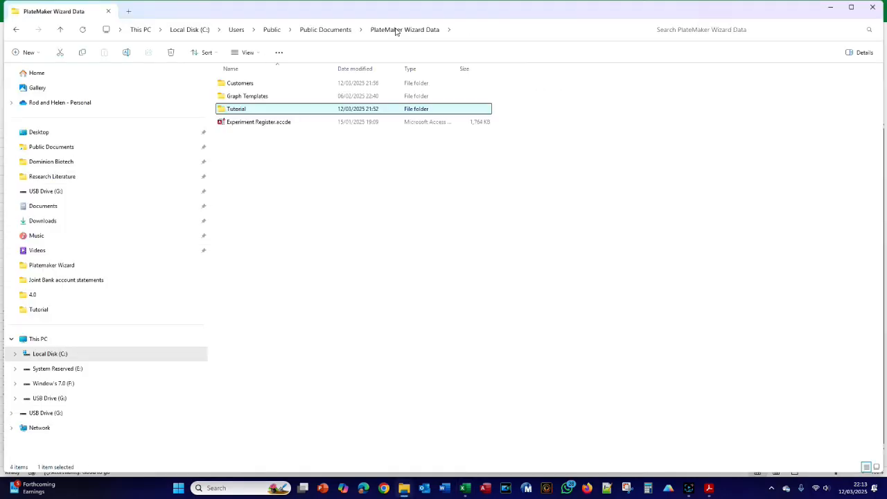
left_click(243, 83)
double_click(242, 84)
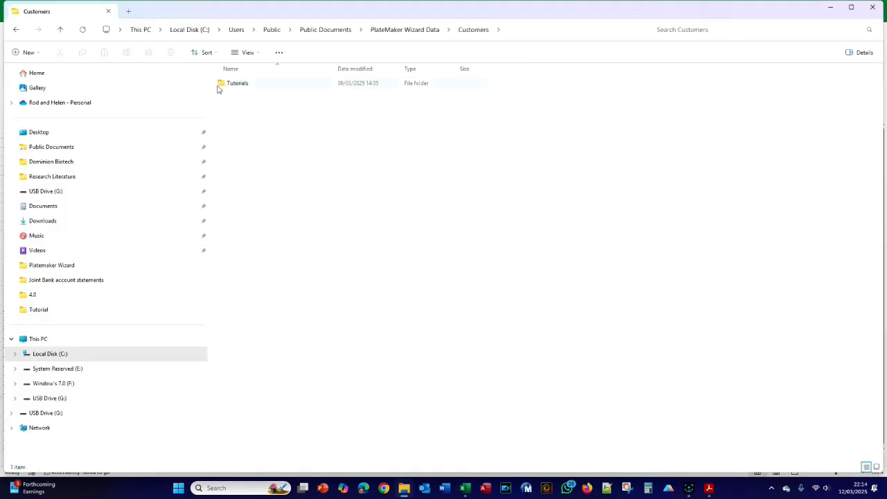
double_click(238, 84)
double_click(234, 84)
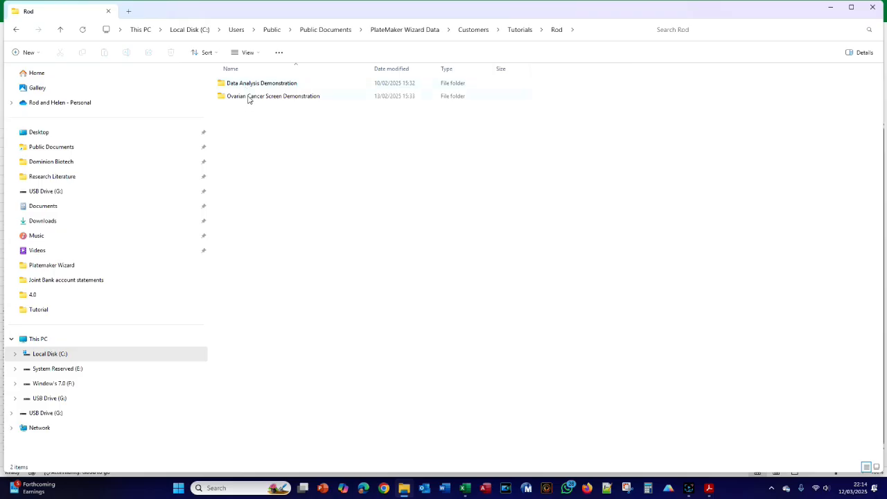
double_click(250, 98)
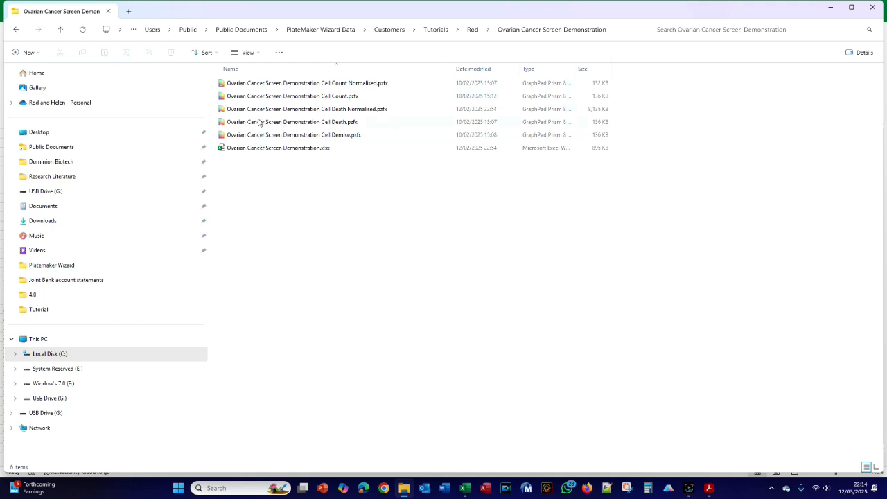
left_click(474, 30)
double_click(276, 83)
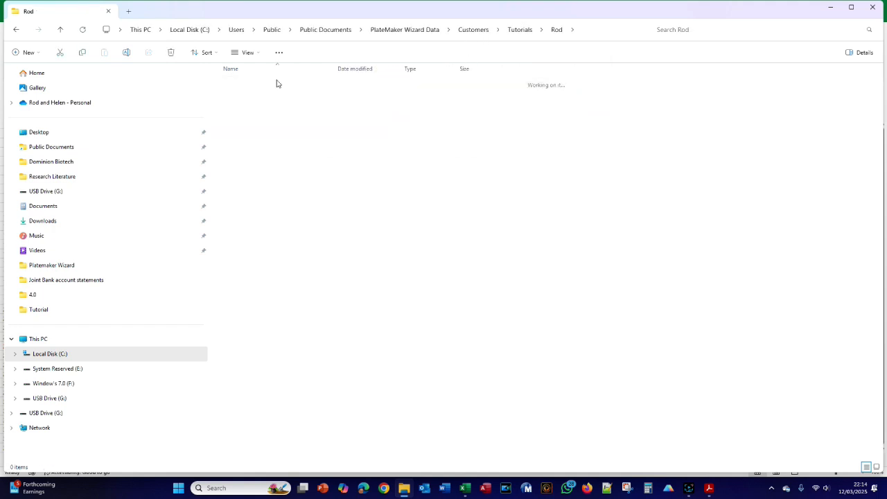
left_click(472, 32)
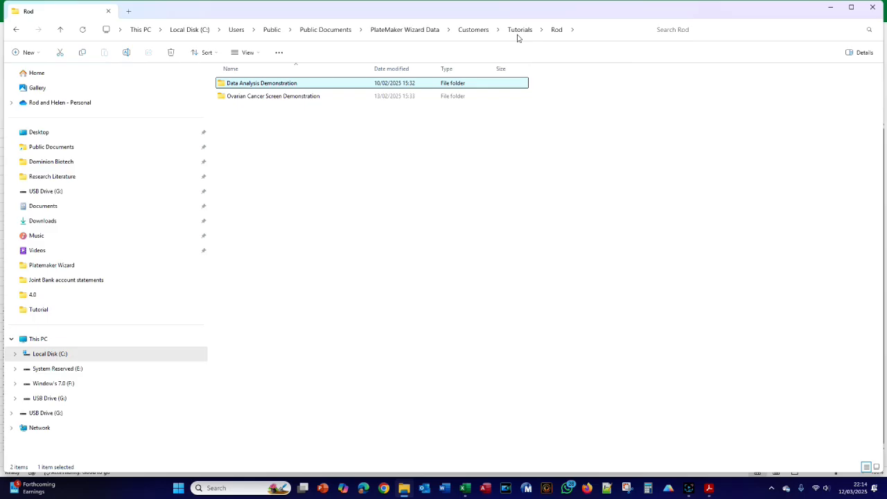
- Return to the Plate Maker Wizard in Excel and set the organisation name to Bensonium
key("alt+Tab")
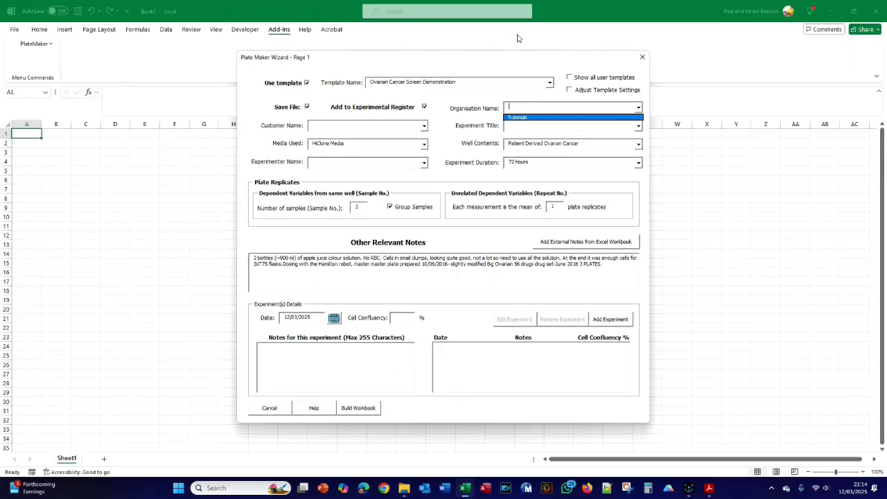
left_click(516, 108)
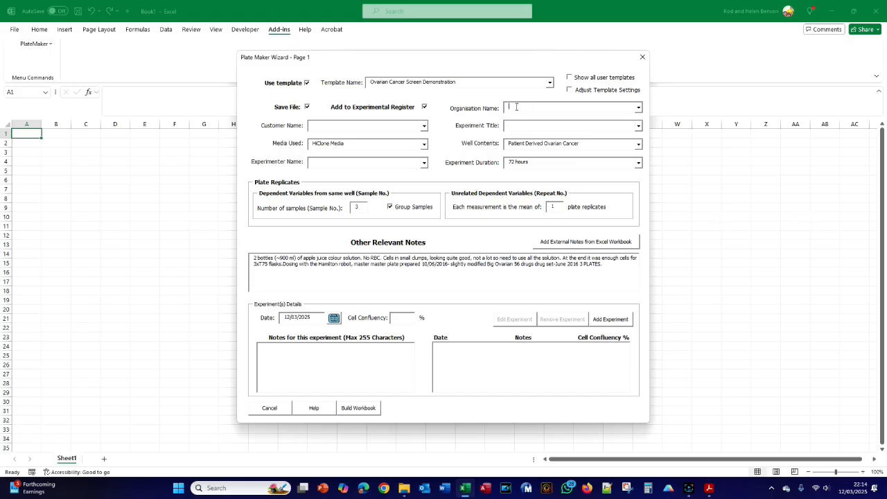
type("Bensonium")
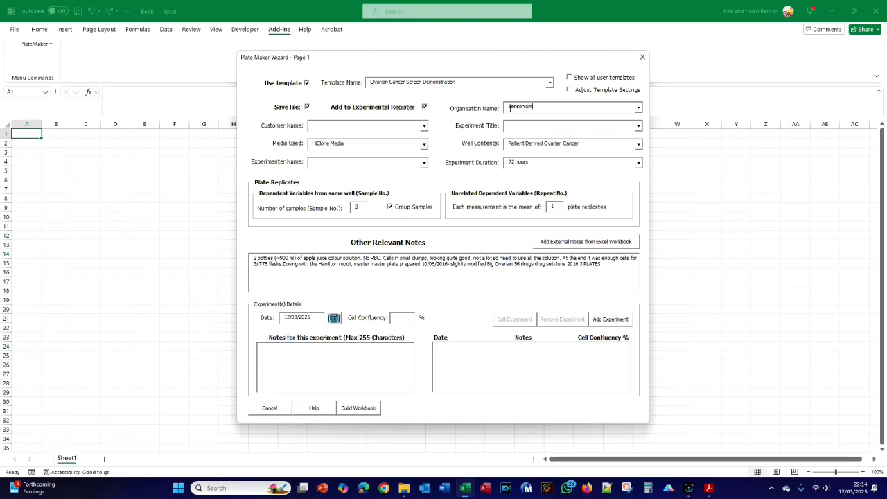
- Approve creating the Bensonium organisation folder, and switch to File Explorer to open that folder under Customers
left_click(356, 128)
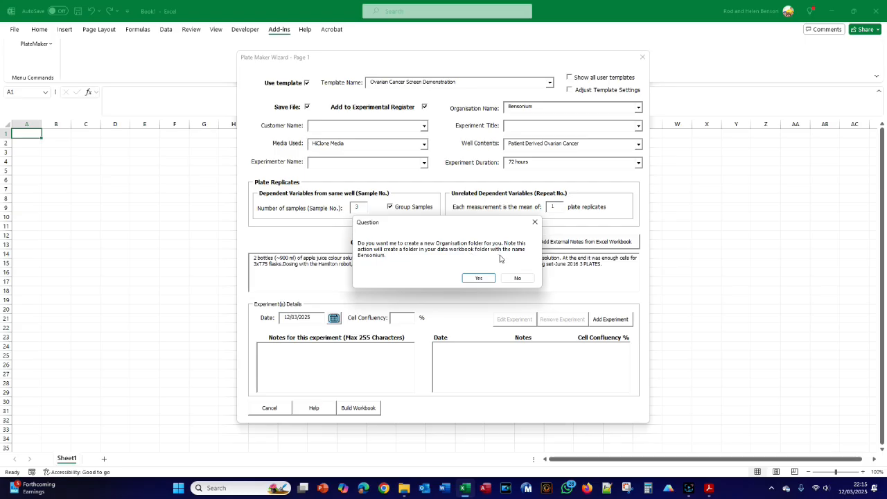
left_click(470, 280)
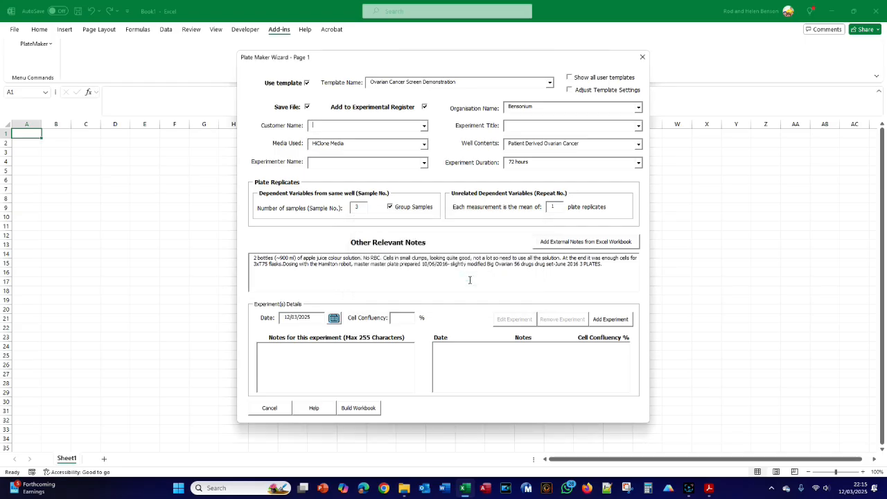
left_click(404, 488)
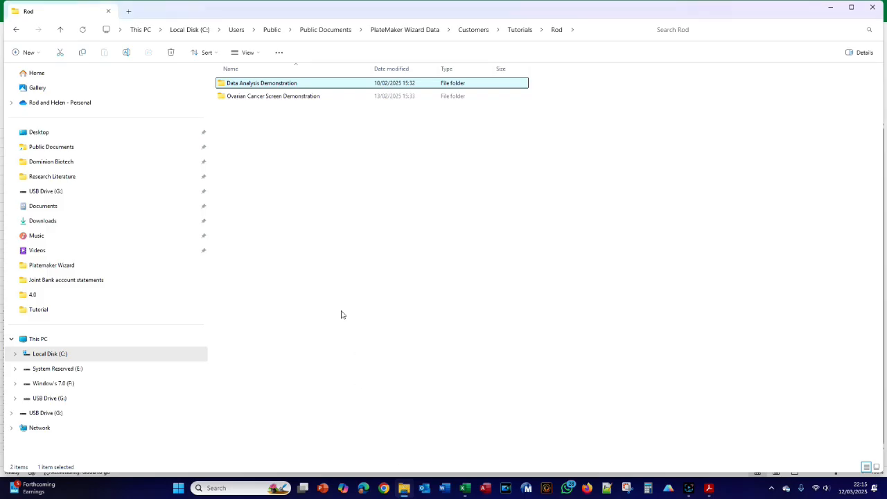
left_click(476, 35)
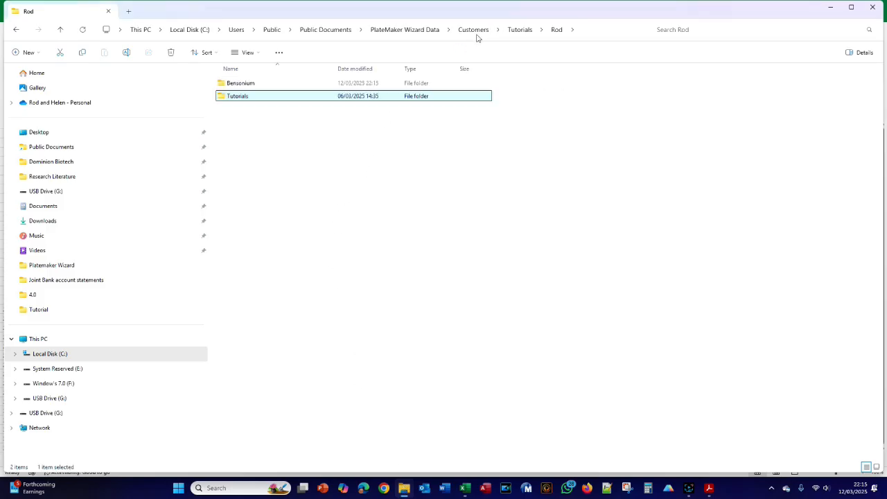
double_click(244, 84)
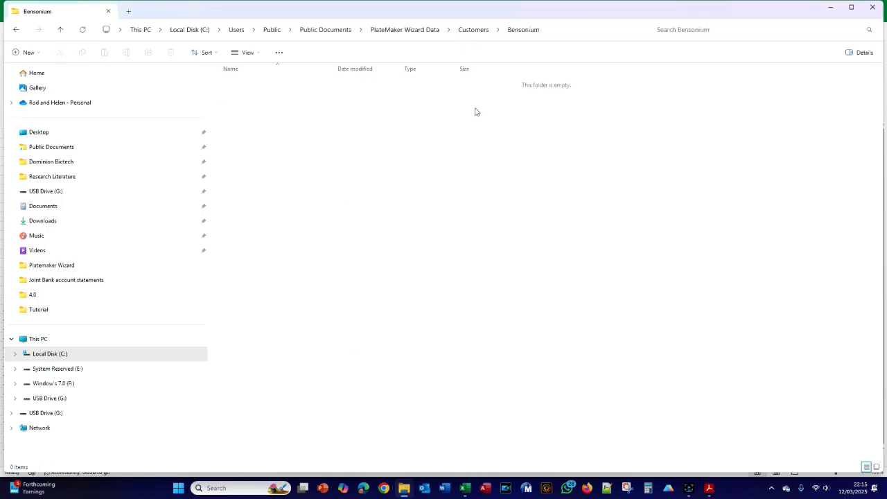
- Return to the wizard in Excel, enter the customer's full name and create the customer folder, and check it in File Explorer
key("alt+Tab")
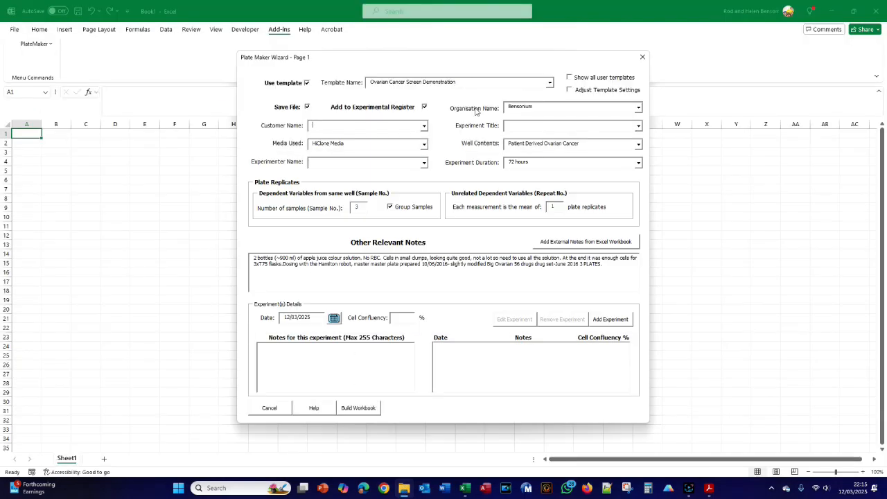
left_click(338, 125)
left_click(517, 126)
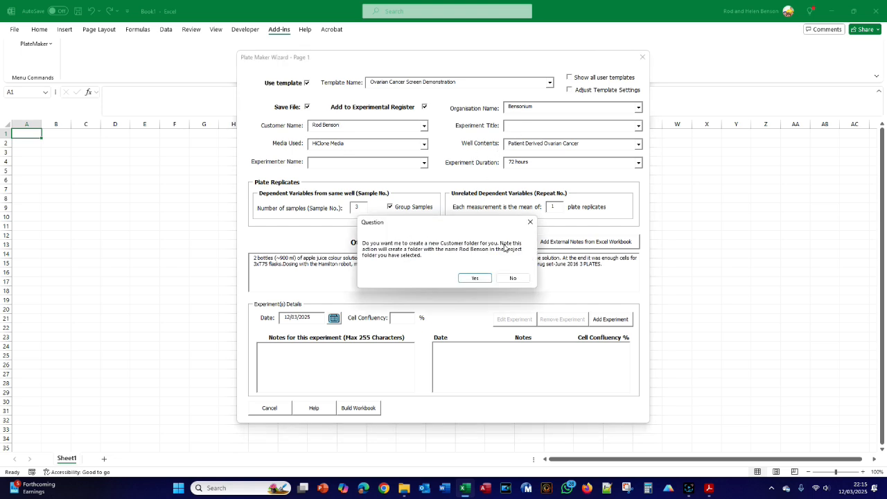
left_click(475, 278)
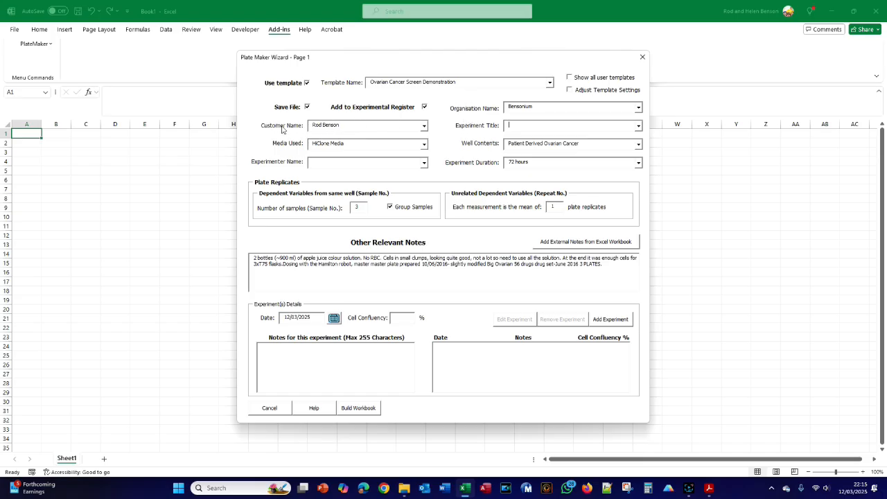
left_click(404, 488)
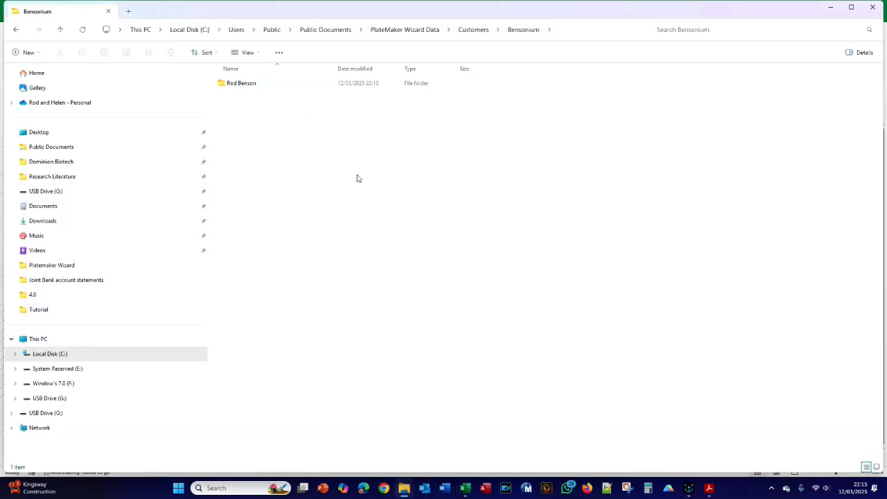
- Back in the Excel wizard, set the experiment title to Patient followed by the tutorial's fake patient ID
key("alt+Tab")
left_click(524, 126)
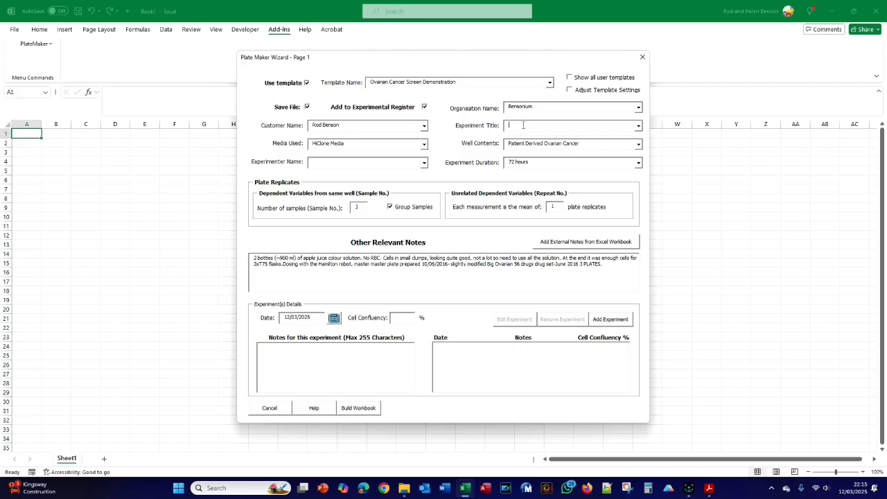
type("Patient 8675309")
- Consult the tutorial guide in Acrobat for the experimenter, and set the experimenter name in the Excel wizard to Rosalind Franklin
key("alt+Tab")
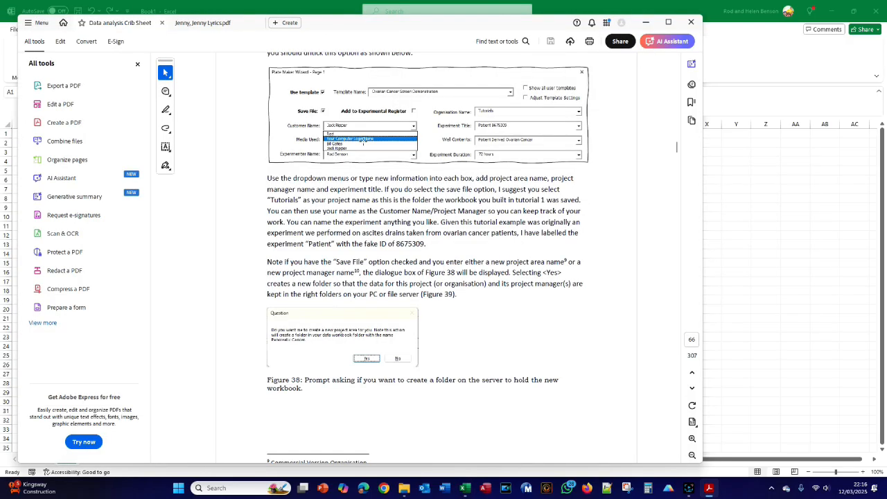
scroll(363, 143, "down", 3)
scroll(363, 142, "down", 12)
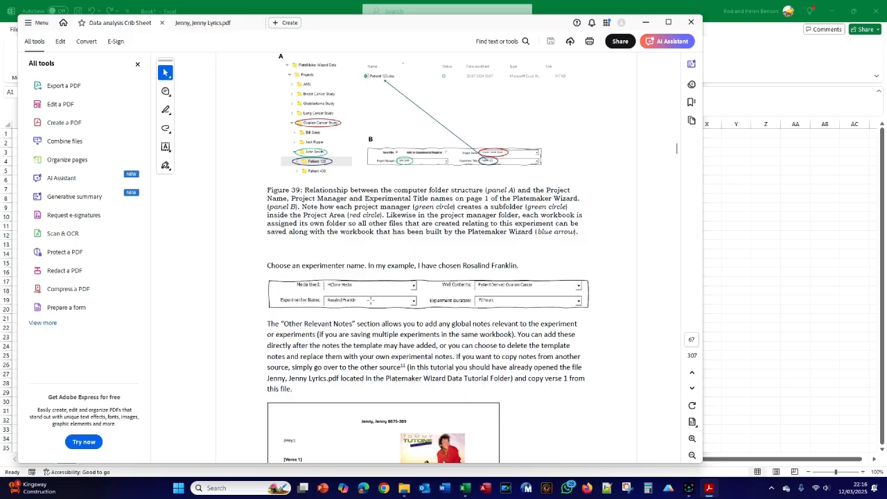
key("alt+Tab")
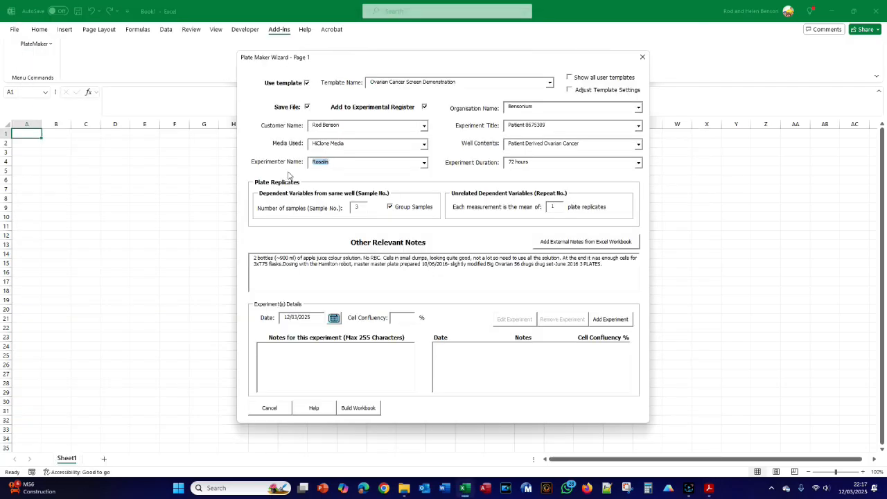
type("Rosalind Franklin")
- Compare the wizard's entries with the tutorial guide in Acrobat and read its instructions for the Other Relevant Notes section
key("alt+Tab")
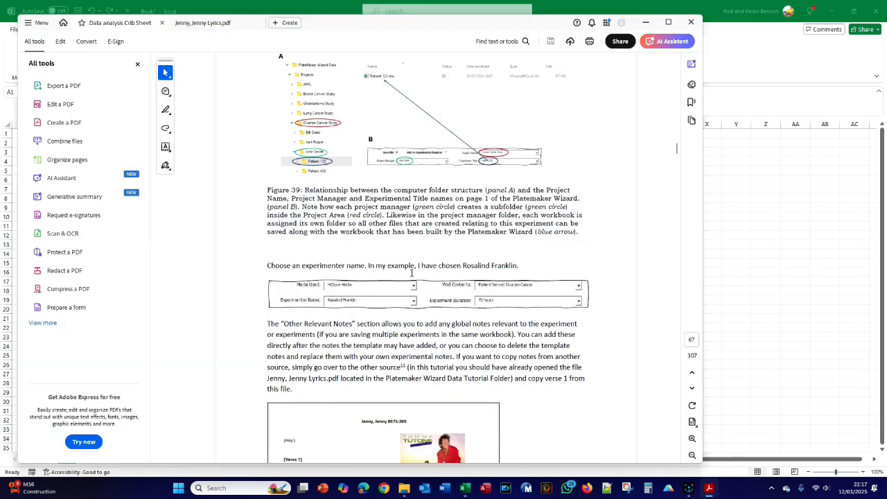
scroll(437, 280, "down", 3)
key("alt+Tab")
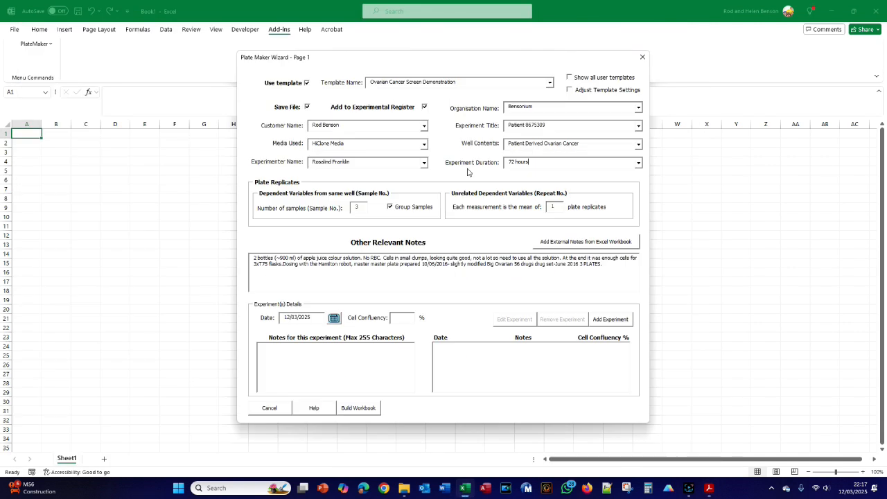
key("alt+Tab")
scroll(401, 218, "down", 2)
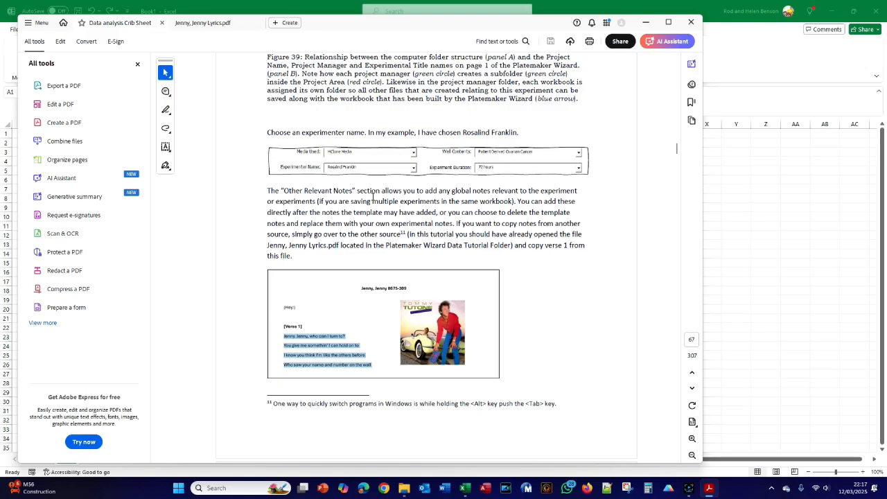
scroll(373, 197, "down", 2)
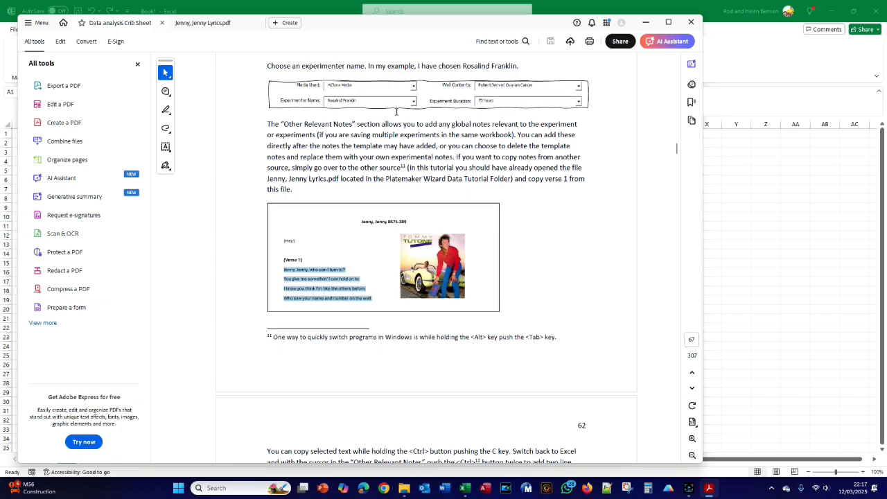
key("alt+Tab")
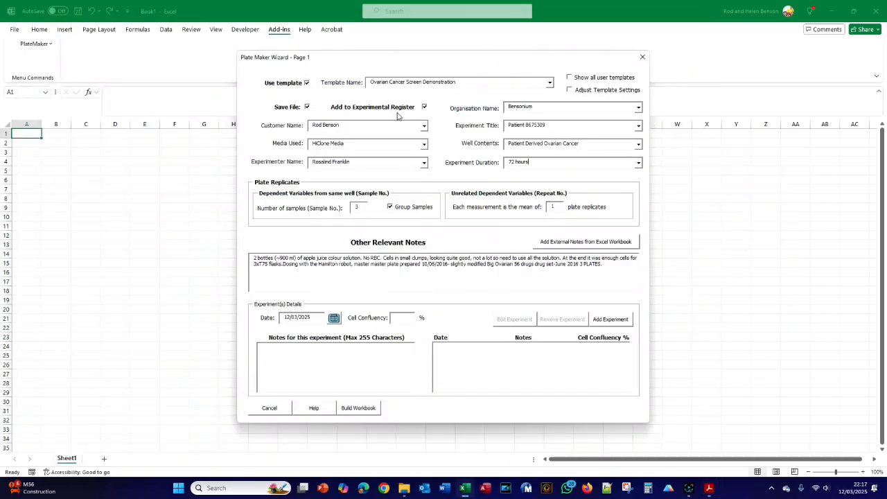
- Switch to Jenny, Jenny Lyrics.pdf in Acrobat and copy the Verse 1 heading and its four lines
key("alt+Tab")
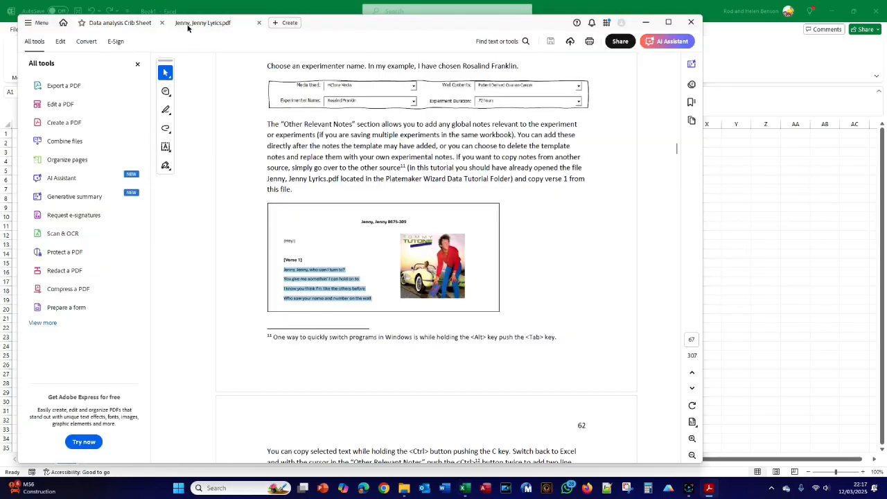
left_click(203, 29)
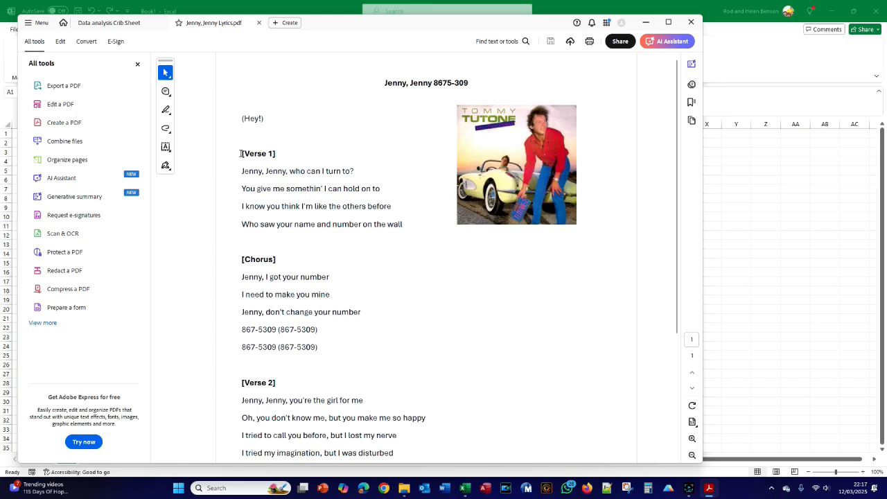
left_click_drag(241, 153, 405, 224)
key("ctrl+c")
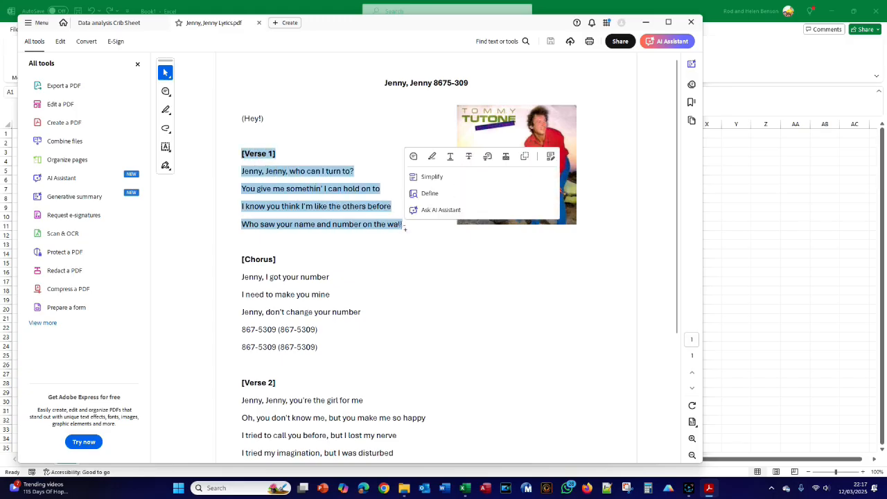
right_click(311, 230)
key("Escape")
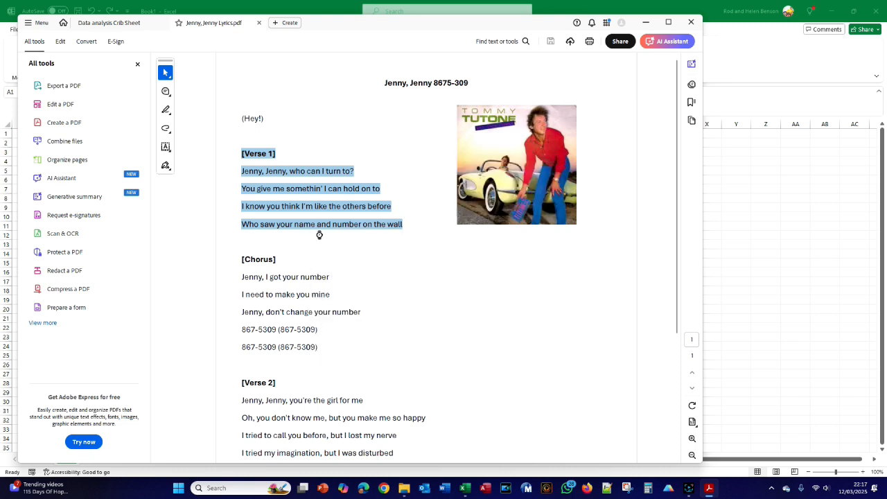
- Return to the Excel wizard and paste the copied verse below the existing text in Other Relevant Notes
key("alt+Tab")
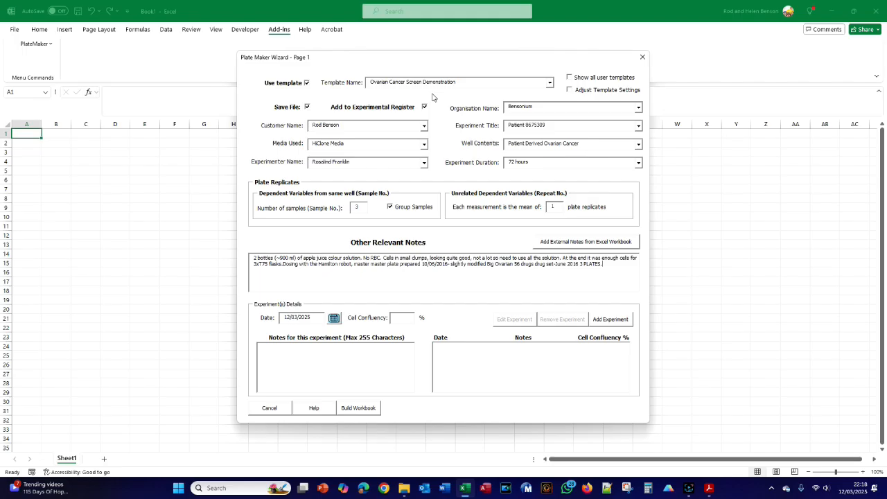
key("Return")
key("ctrl+v")
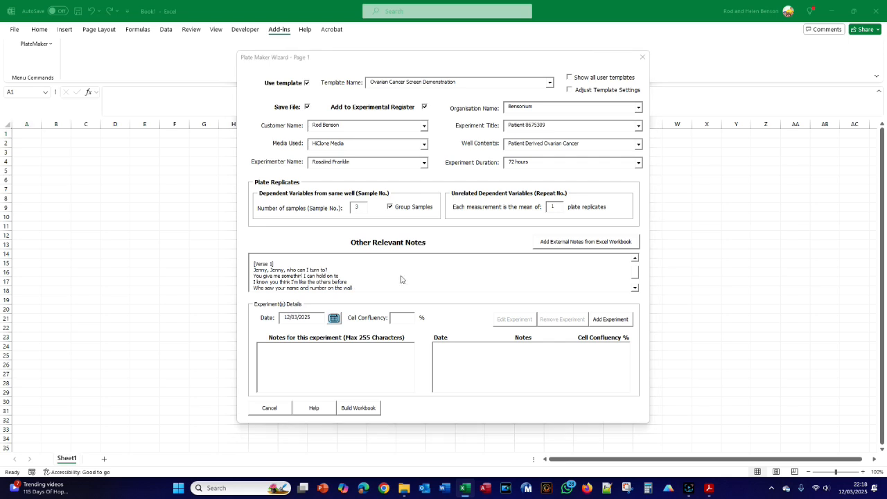
- Read the Data analysis Crib Sheet in Acrobat on adding notes from Excel workbooks and recording individual experiment details
key("alt+Tab")
left_click(106, 27)
scroll(313, 200, "down", 8)
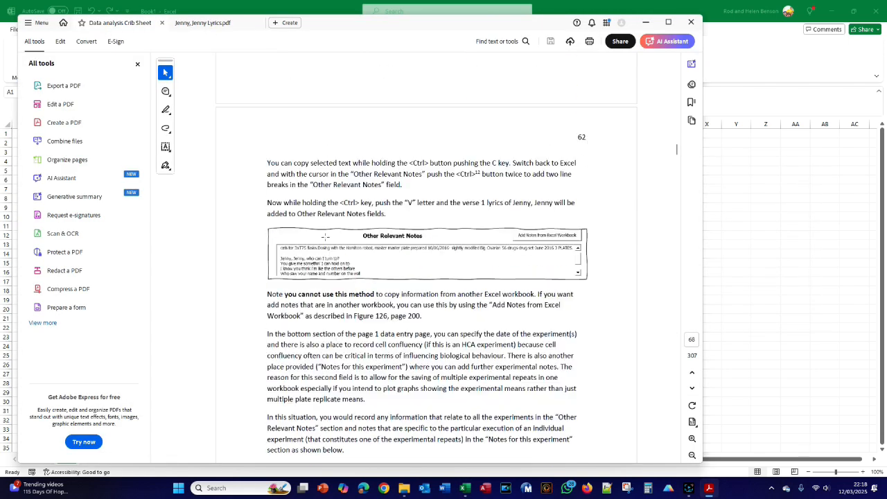
key("alt+Tab")
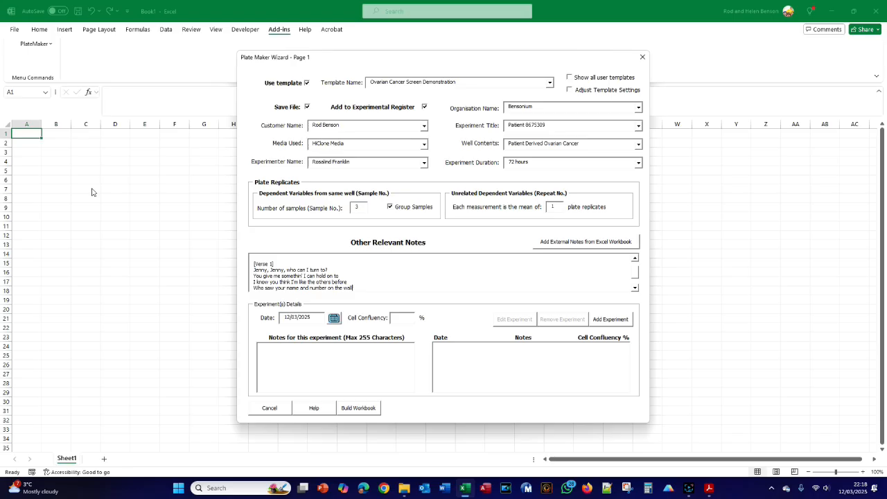
key("alt+Tab")
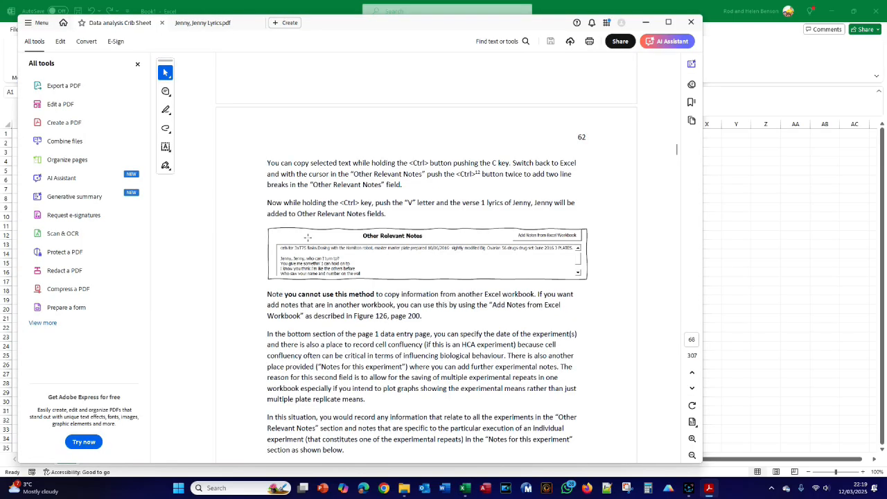
scroll(334, 226, "down", 4)
scroll(335, 226, "up", 3)
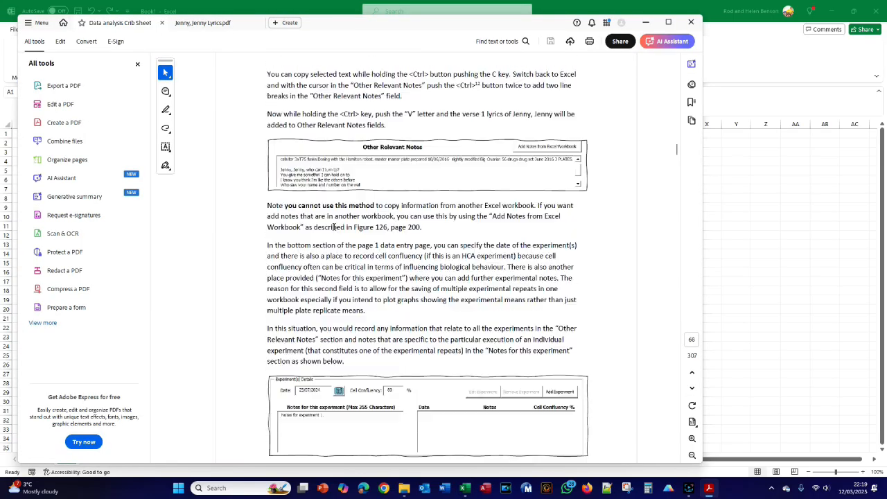
- Open the online help for wizard page 1 from Excel and examine its plate replicates and Other Relevant Notes explanations
key("alt+Tab")
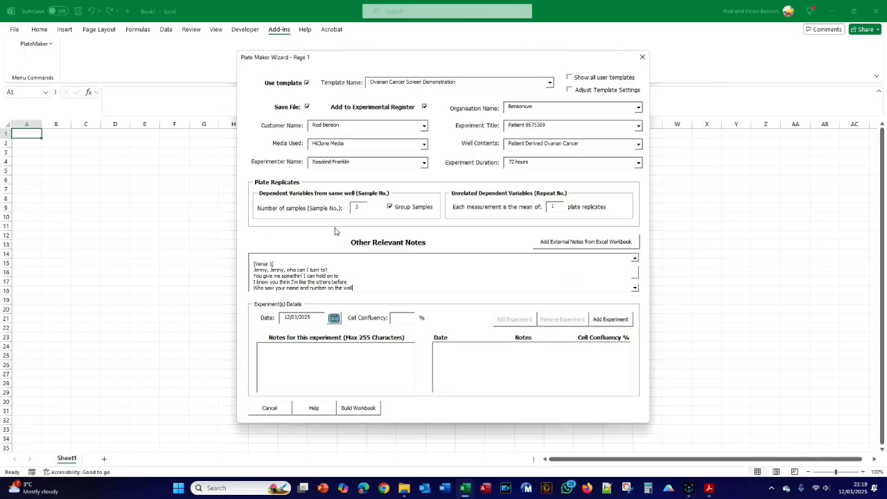
left_click(313, 411)
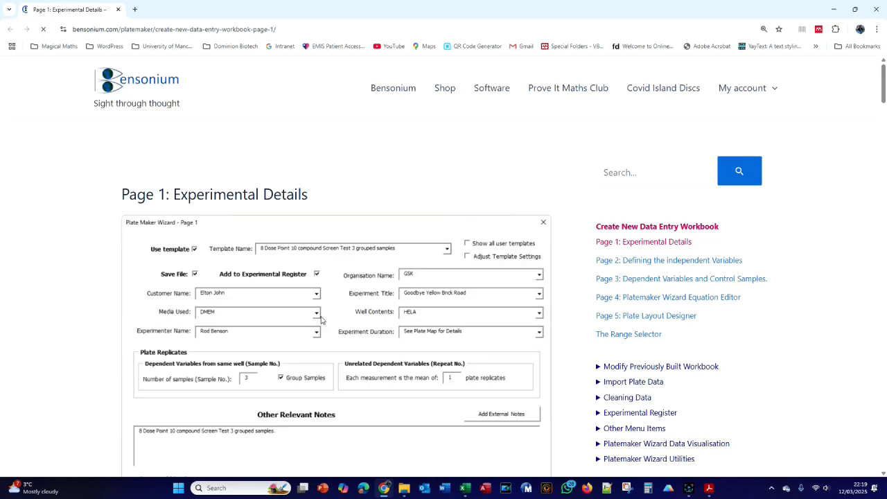
scroll(321, 319, "down", 15)
scroll(321, 319, "down", 20)
scroll(321, 319, "down", 4)
scroll(321, 319, "up", 10)
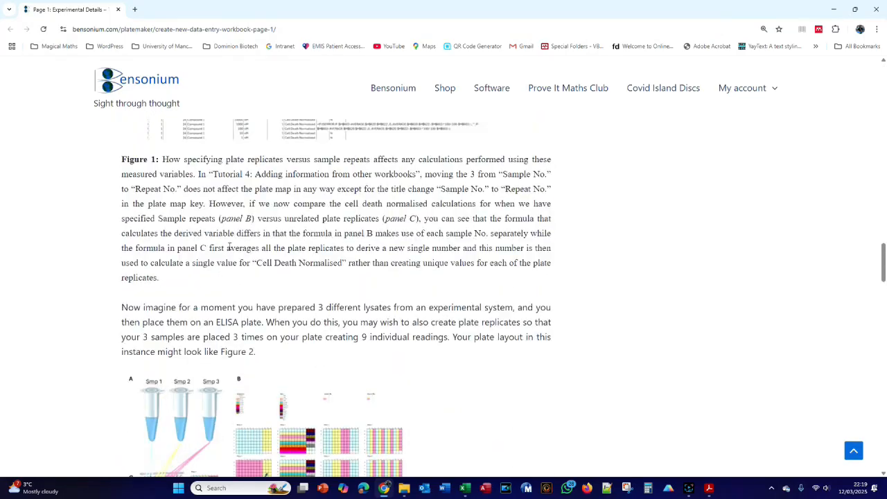
scroll(206, 220, "down", 3)
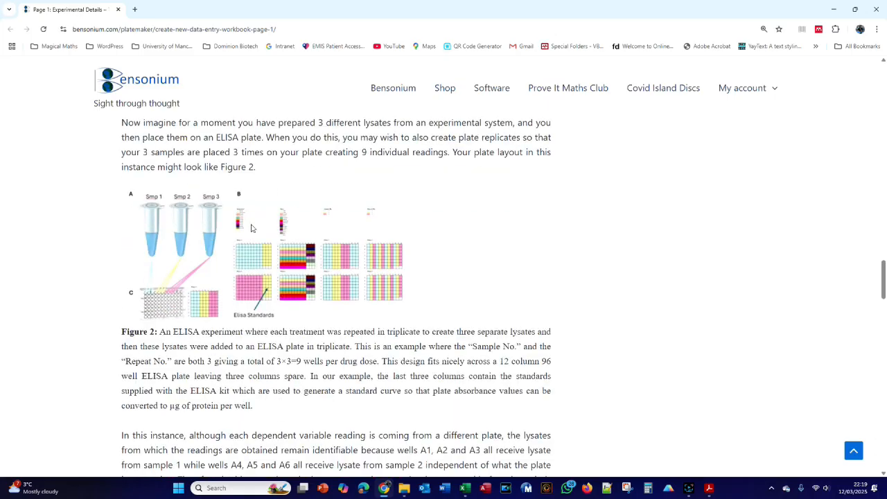
scroll(224, 191, "down", 12)
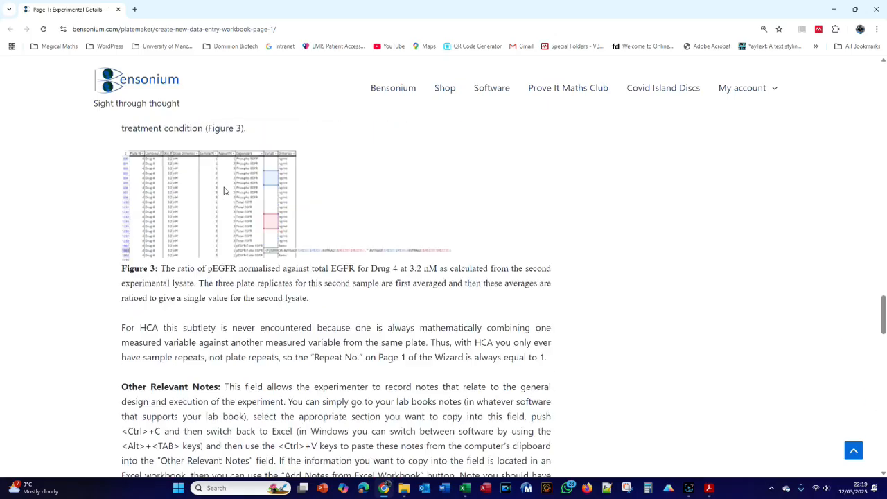
scroll(224, 190, "down", 6)
scroll(229, 190, "up", 3)
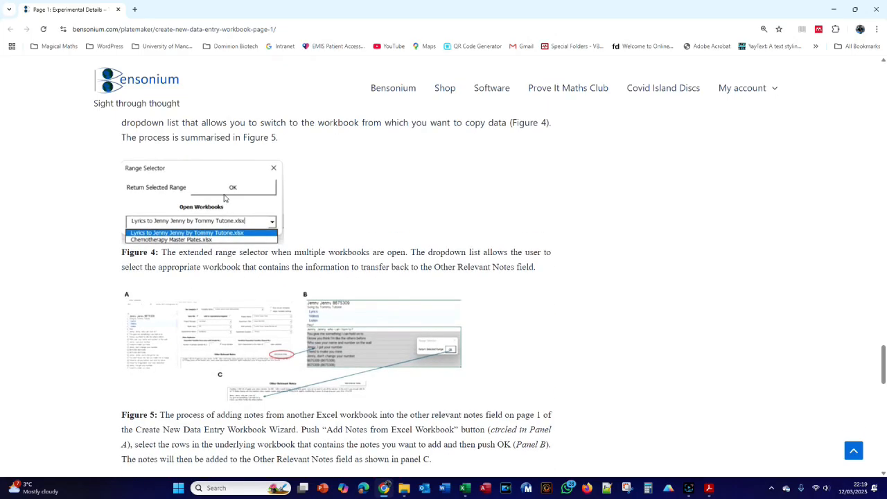
scroll(188, 204, "up", 3)
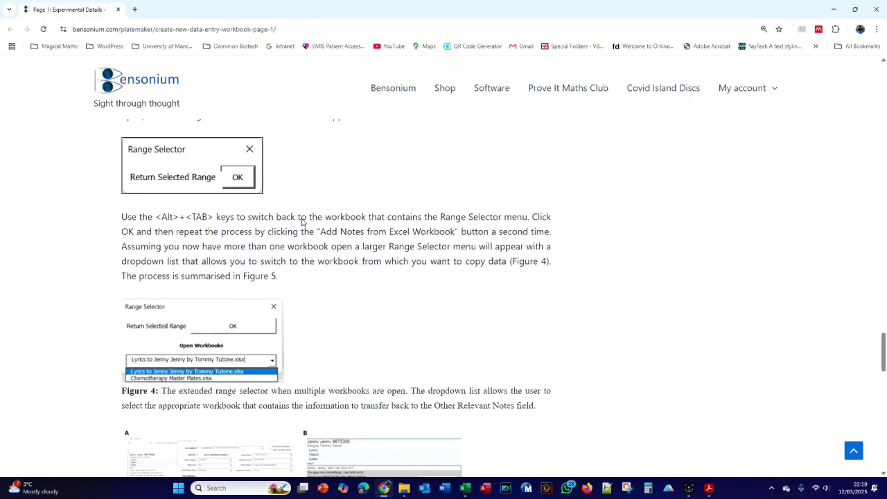
- Read the online help on the extended Range Selector and transferring notes from another workbook, then switch back to the Excel wizard
scroll(303, 222, "down", 3)
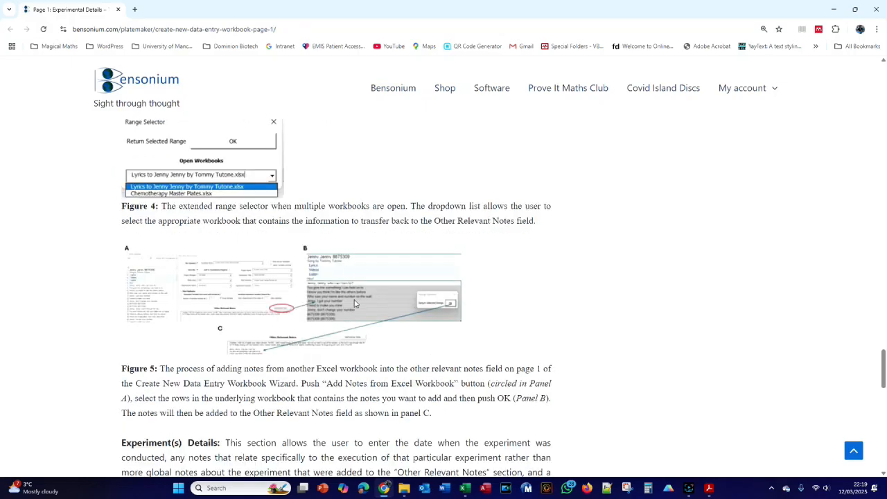
scroll(350, 285, "down", 2)
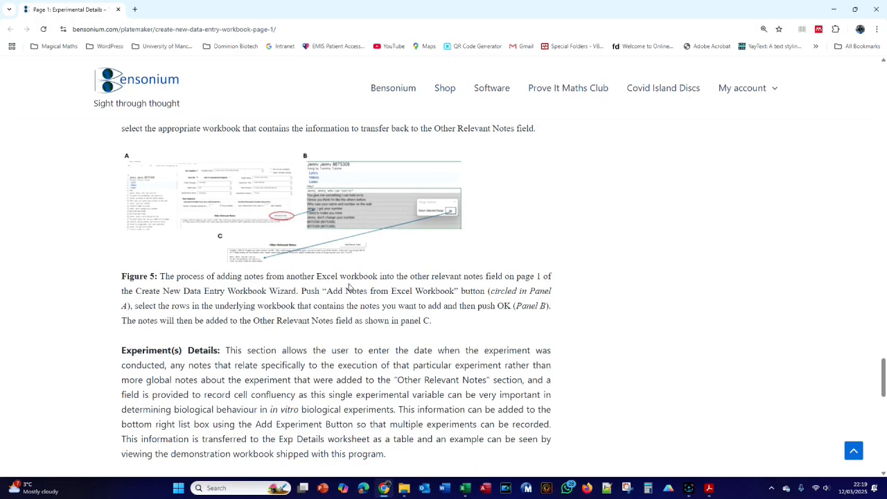
key("alt+Tab")
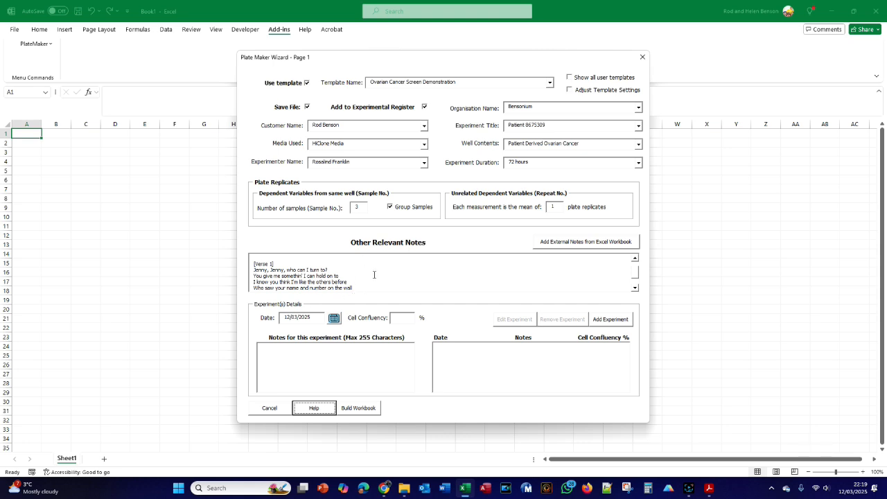
- Delete the pasted Verse 1 heading and lines from Other Relevant Notes, keeping the original experiment text
left_click_drag(637, 270, 636, 263)
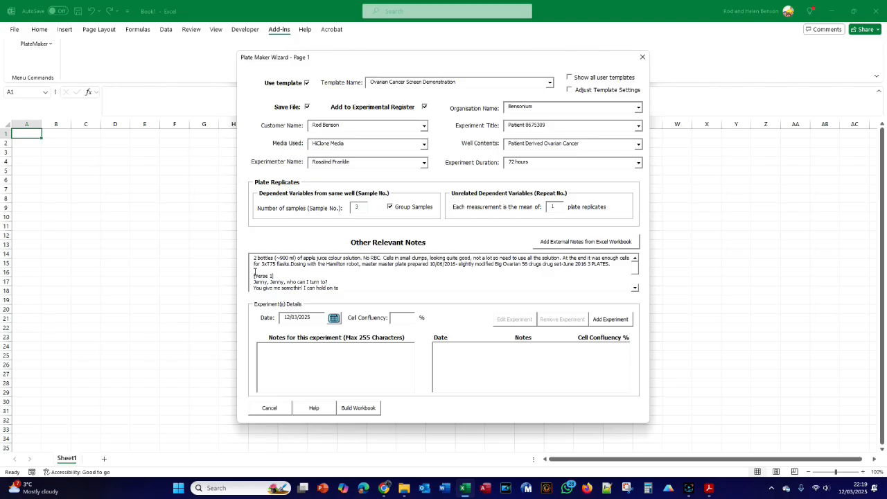
left_click_drag(255, 275, 386, 305)
key("BackSpace")
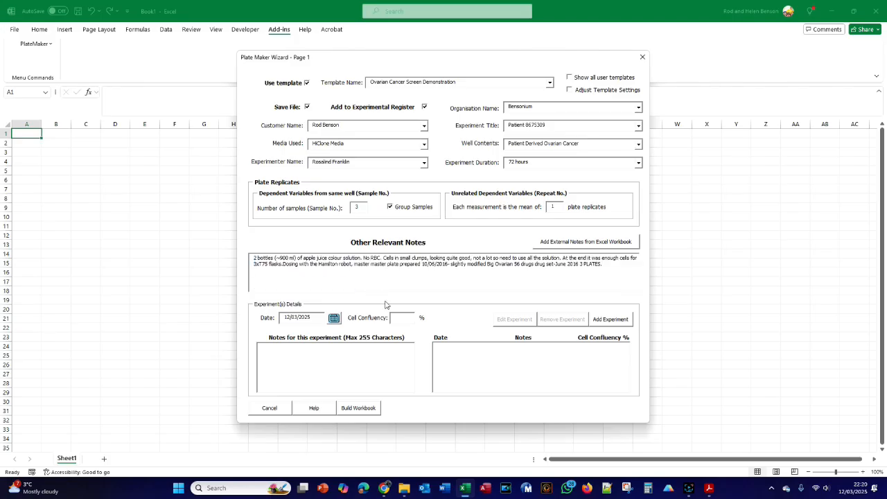
- Start adding external notes, open Lyrics to Jenny Jenny by Tommy Tutone.xlsx from the Tutorial folder, and return to the wizard through the Range Selector
left_click(555, 241)
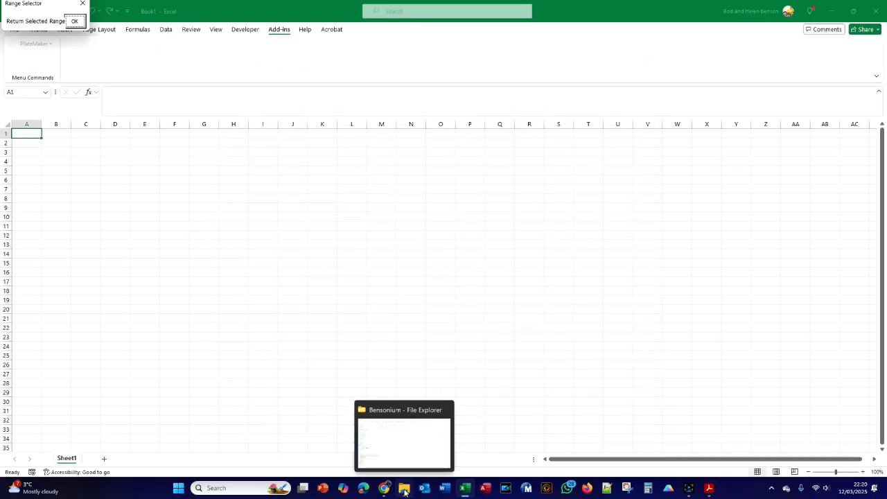
left_click(404, 489)
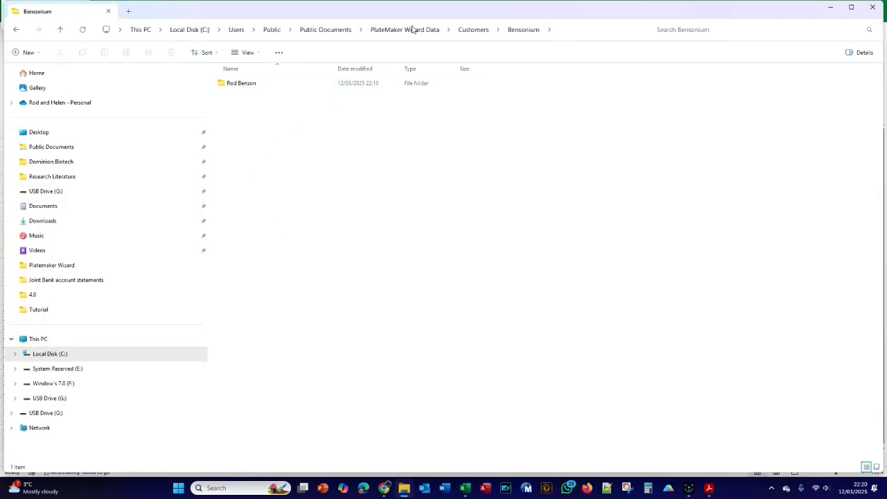
double_click(229, 109)
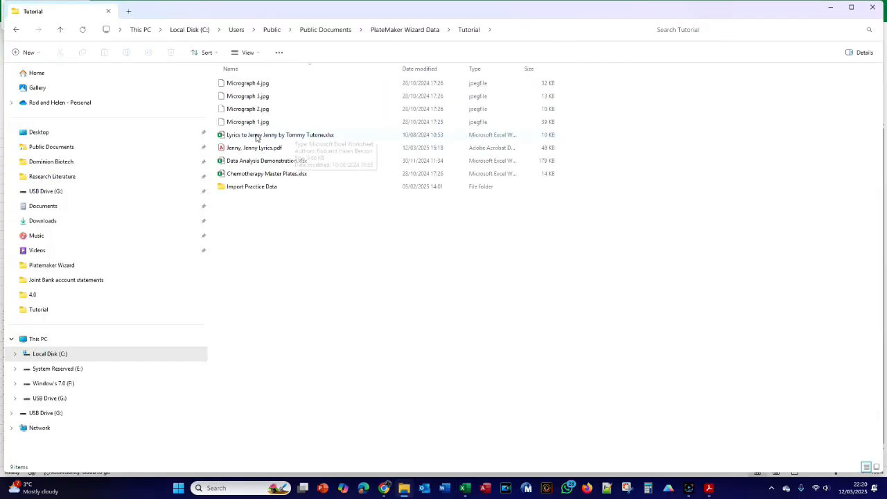
double_click(233, 136)
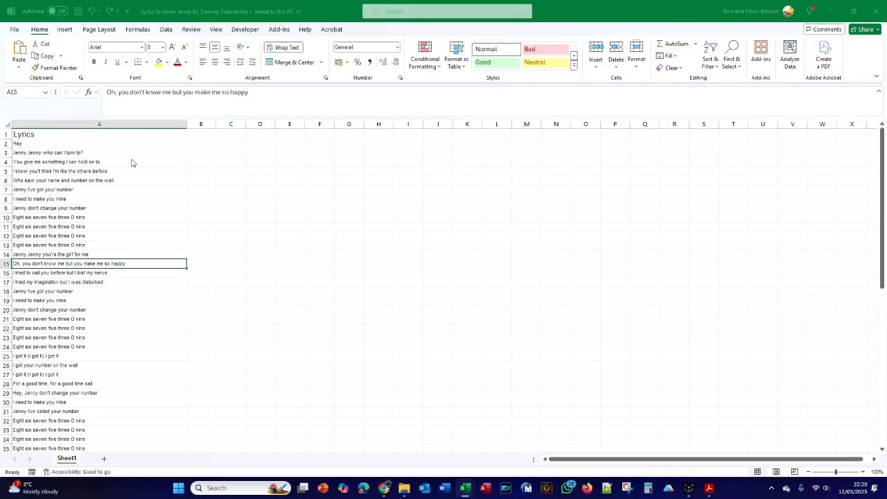
key("alt+Tab")
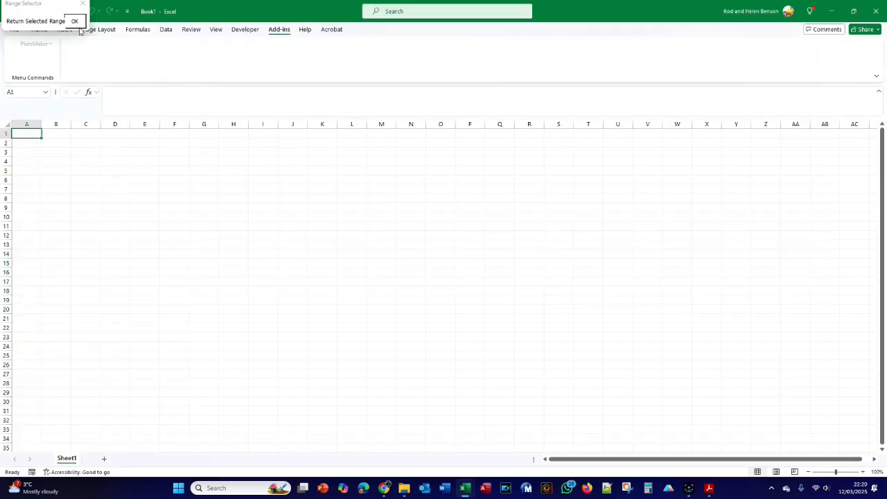
left_click(76, 22)
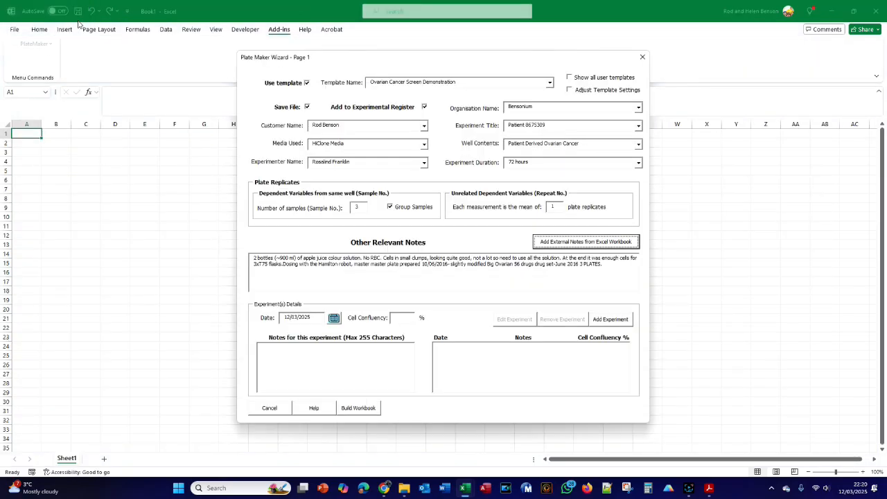
- Restart adding external notes, choose Lyrics to Jenny Jenny by Tommy Tutone.xlsx as the source workbook, and select from cell A2
left_click(586, 242)
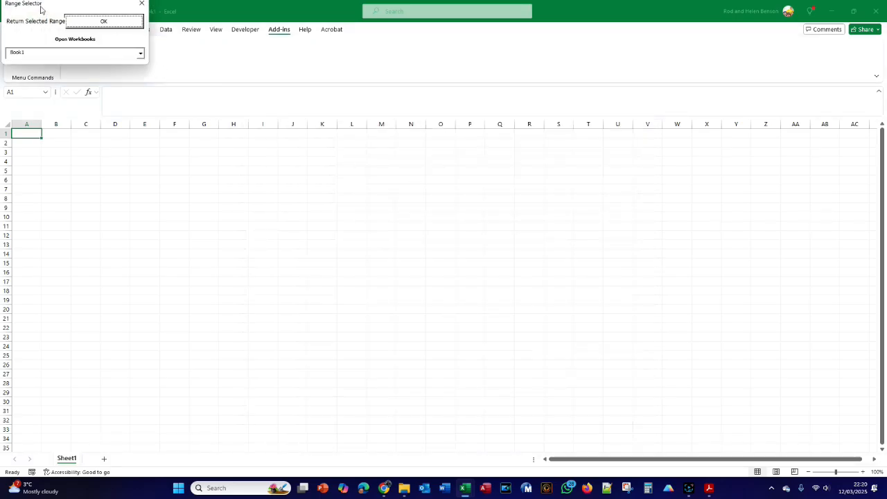
left_click(140, 54)
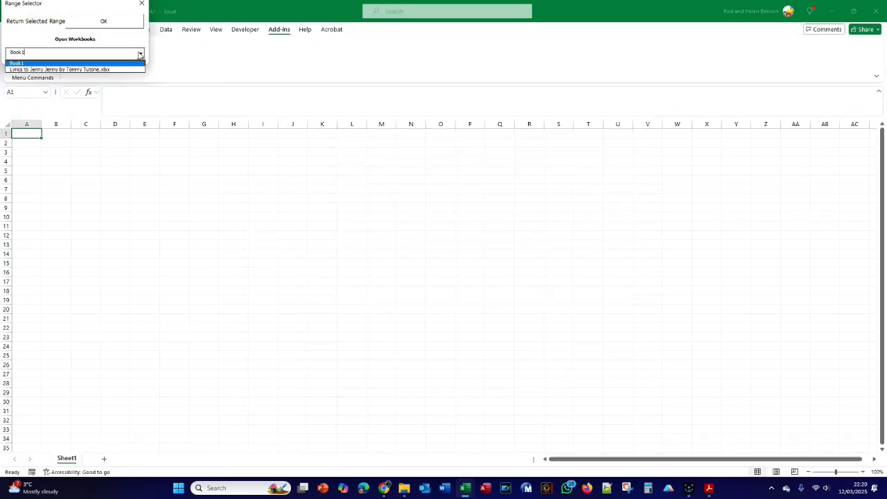
left_click(77, 69)
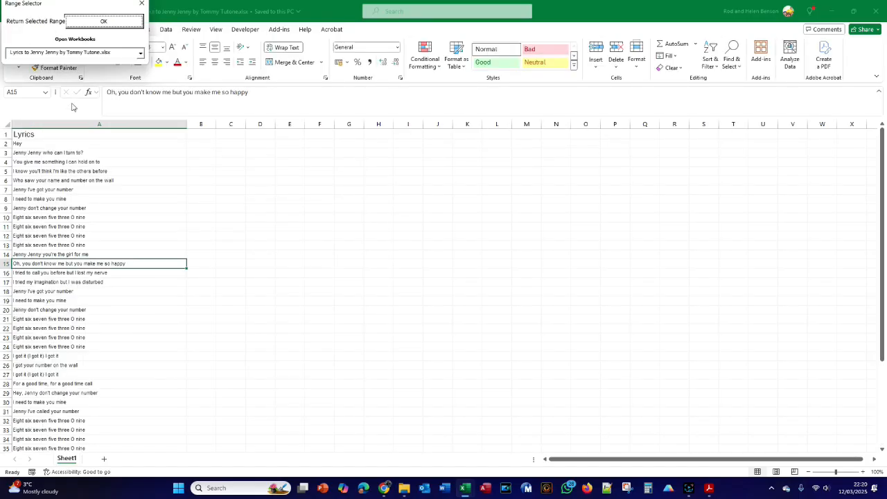
left_click(43, 144)
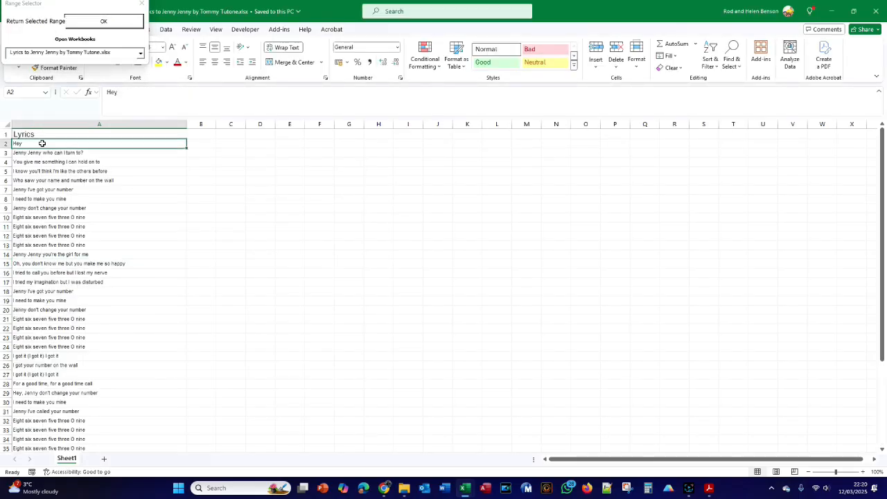
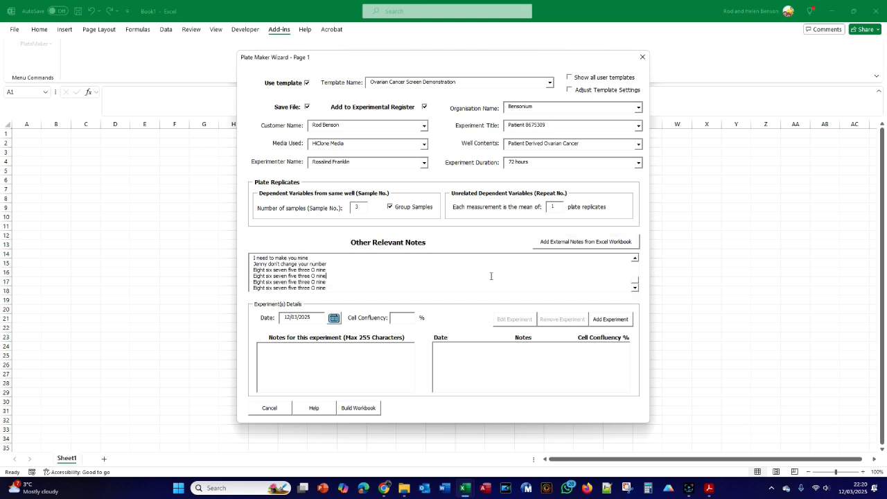
- Check the imported notes against the crib sheet's experiment instructions and set the first experiment's date to 23/7/2024
left_click_drag(636, 280, 635, 267)
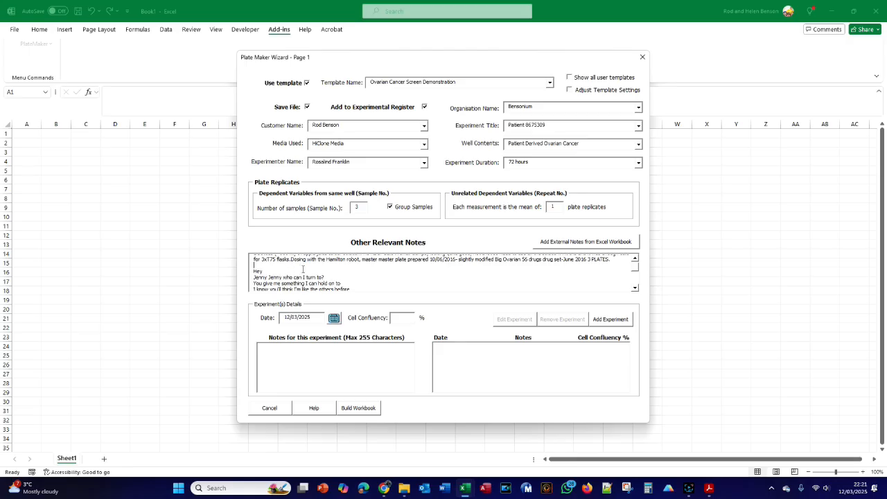
mouse_move(635, 267)
left_mouse_down()
mouse_move(632, 286)
mouse_move(628, 259)
left_mouse_up()
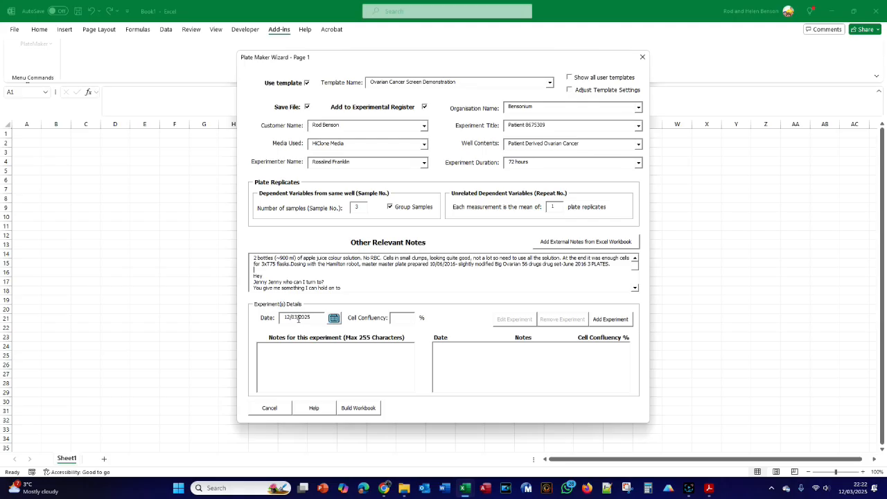
key("alt+Tab")
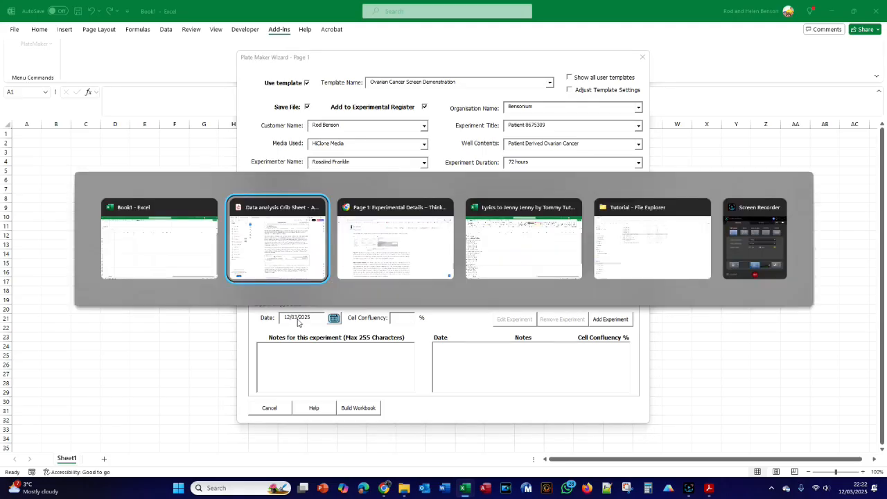
scroll(314, 282, "down", 1)
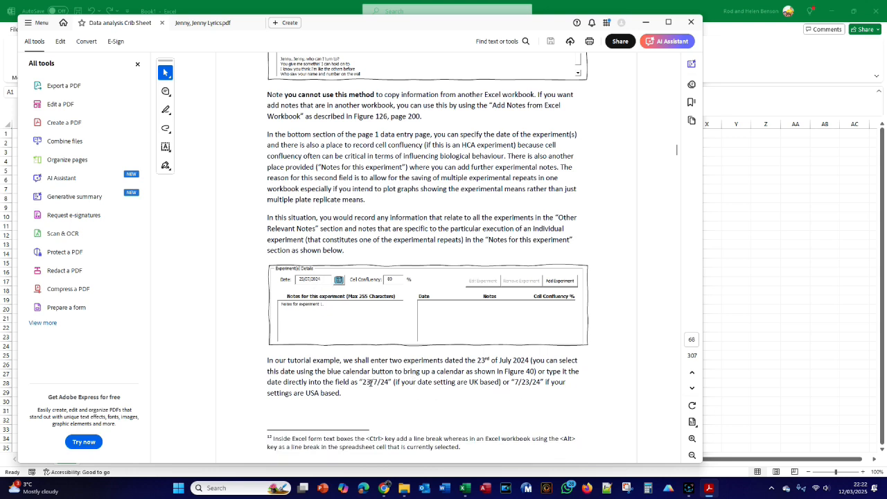
key("alt+Tab")
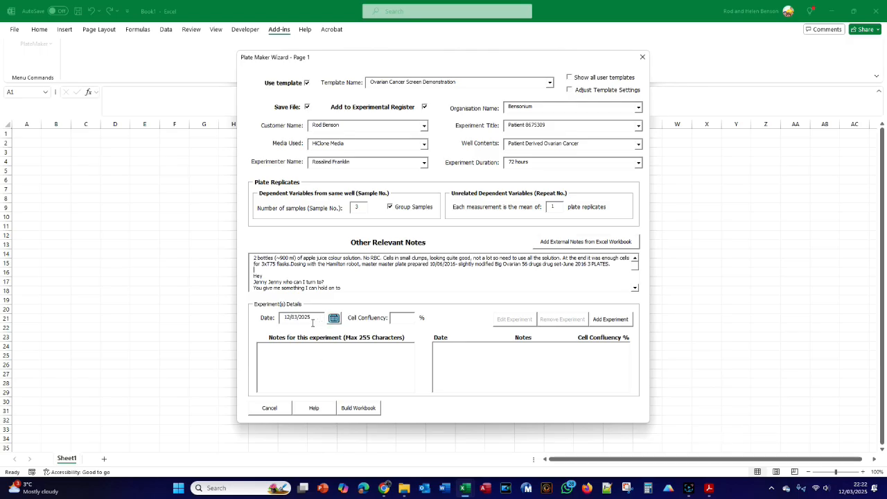
left_click_drag(312, 317, 283, 316)
key("BackSpace")
type("23/")
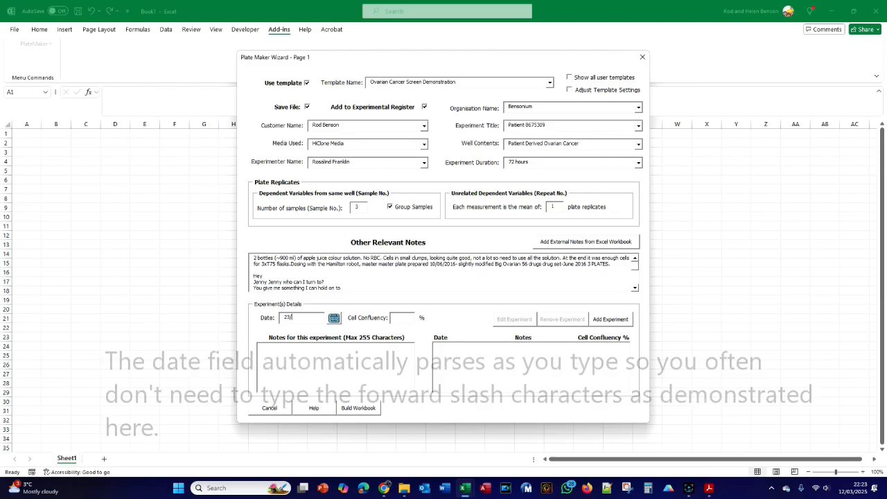
type("7/2024")
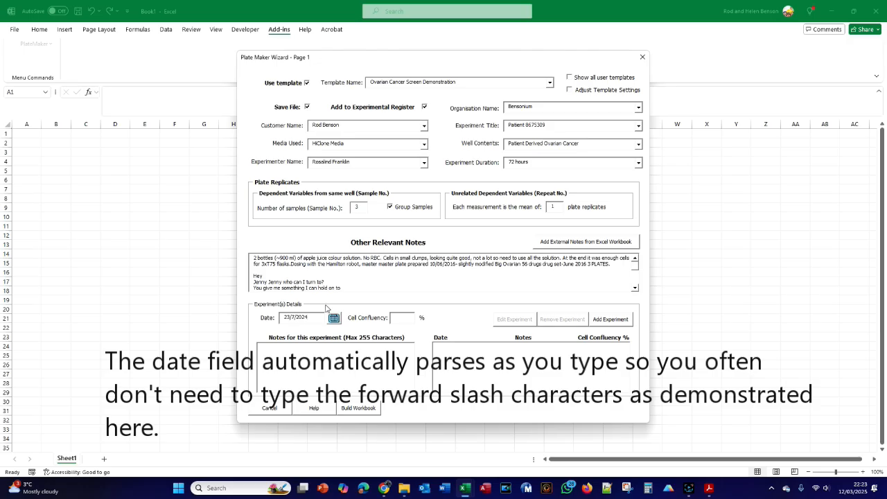
- Set the cell confluency of the first experiment to 80%, as given in the crib sheet
left_click(398, 321)
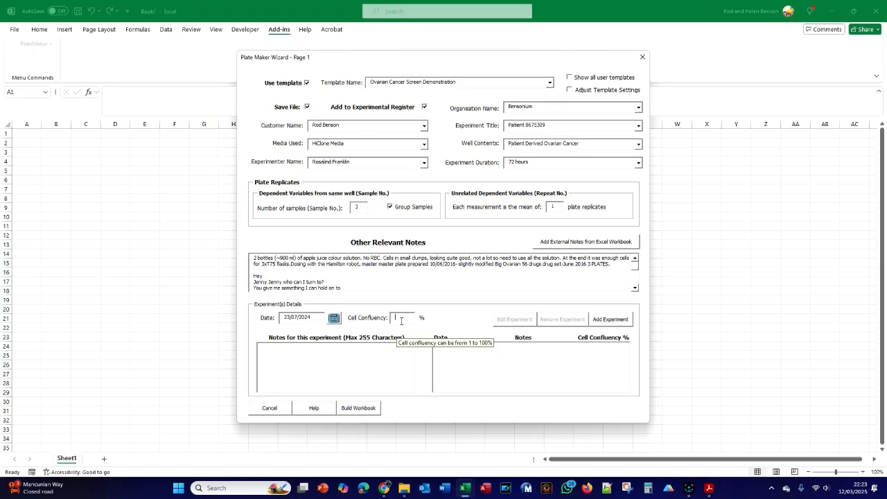
key("alt+Tab")
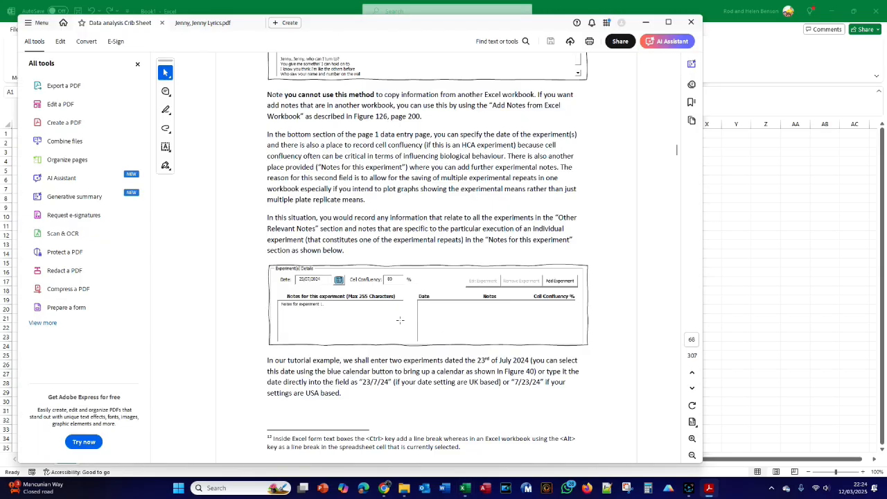
key("alt+Tab")
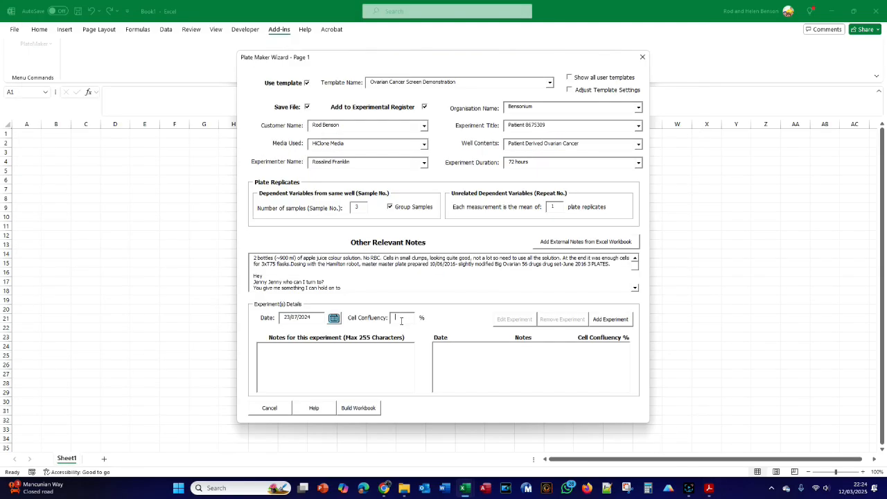
left_click(400, 321)
type("8")
- Enter "Notes for experiment 1" as the note for this experiment and add the experiment to the list
left_click(281, 350)
key("alt+Tab")
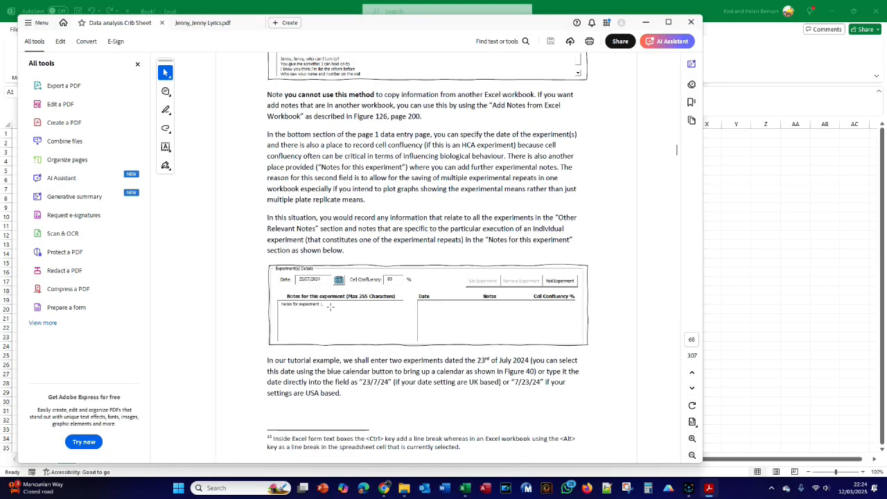
scroll(330, 307, "down", 1)
key("alt+Tab")
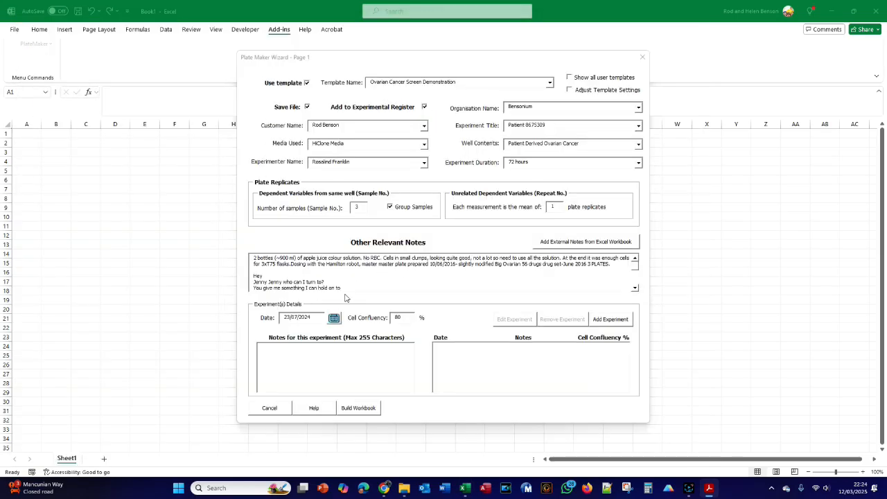
type("otes for ex")
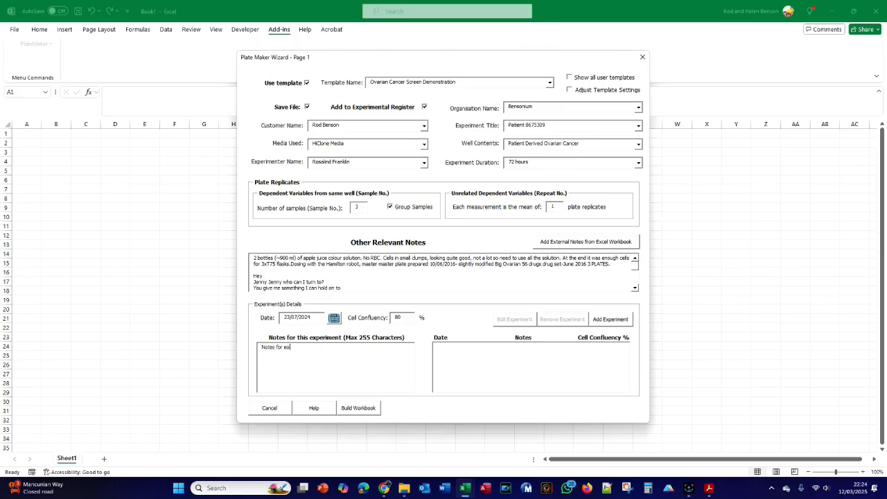
type("periment 1")
left_click(610, 321)
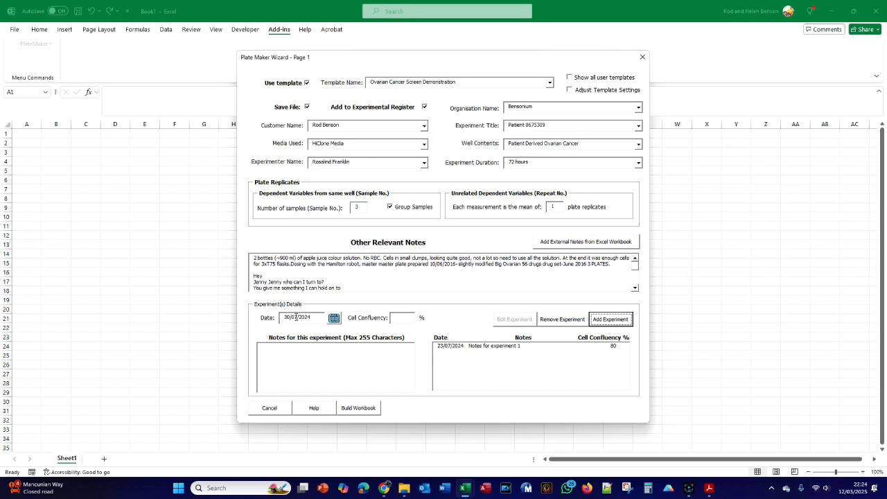
- Read the crib sheet's instructions for the second experiment and set its date to 1 August 2024 using the calendar
key("alt+Tab")
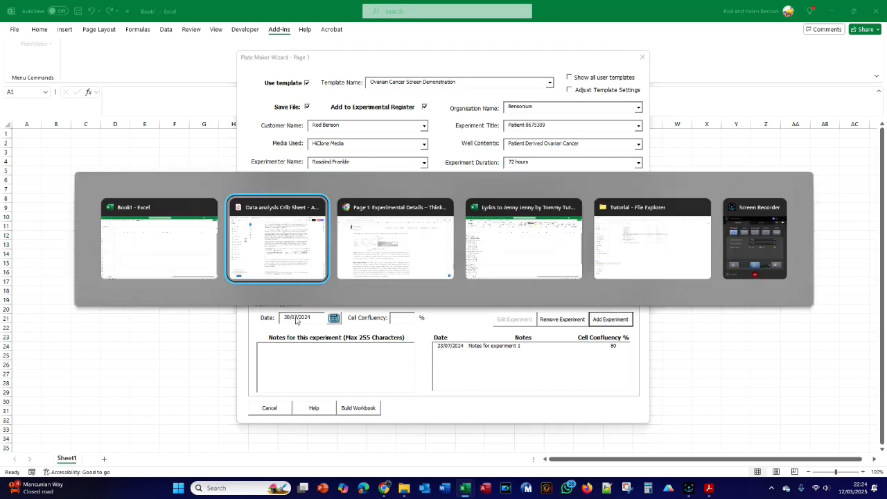
scroll(521, 359, "down", 2)
scroll(480, 344, "down", 5)
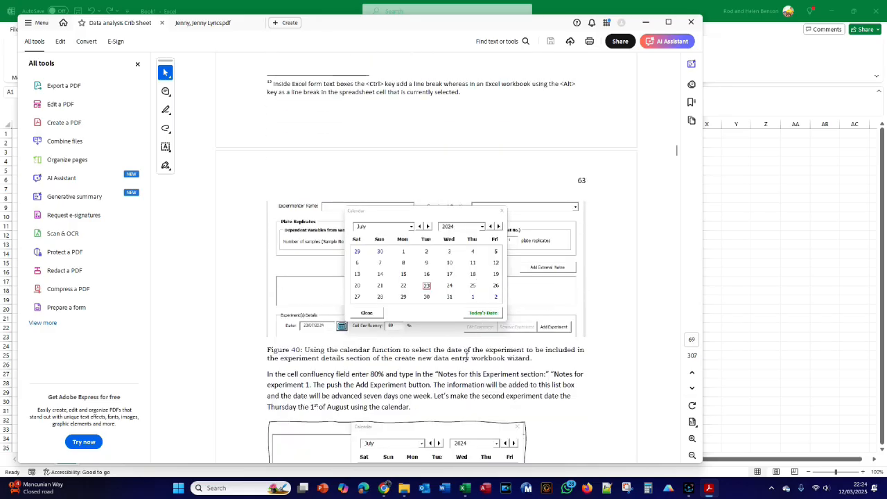
scroll(466, 358, "down", 3)
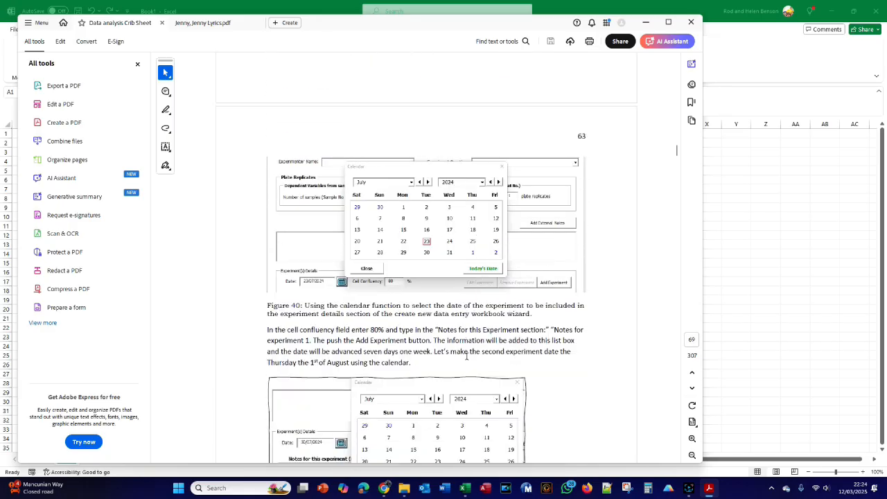
scroll(466, 358, "down", 1)
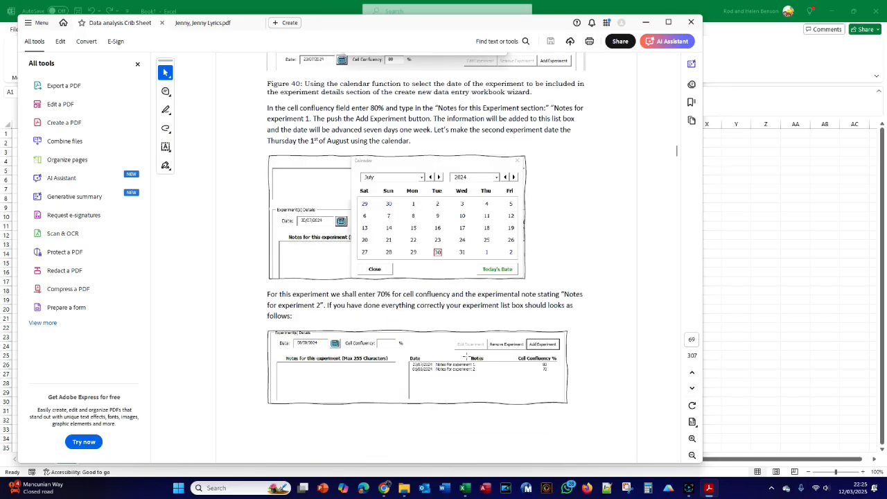
key("alt+Tab")
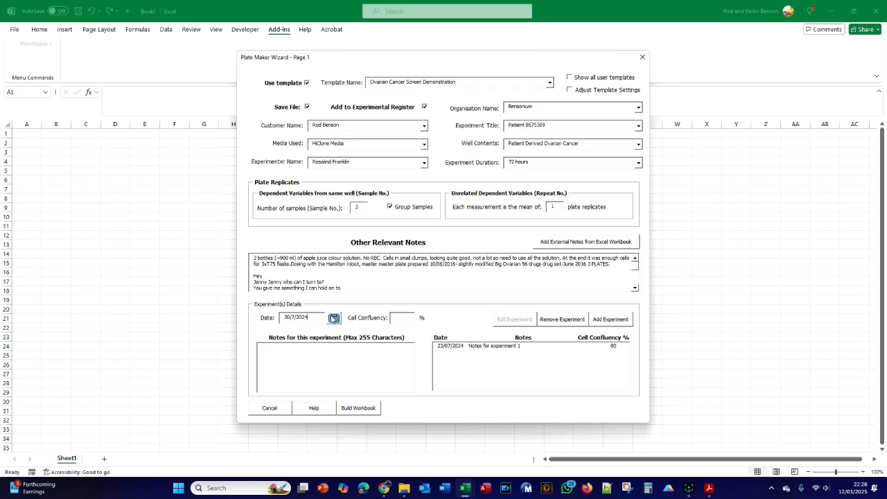
left_click(333, 319)
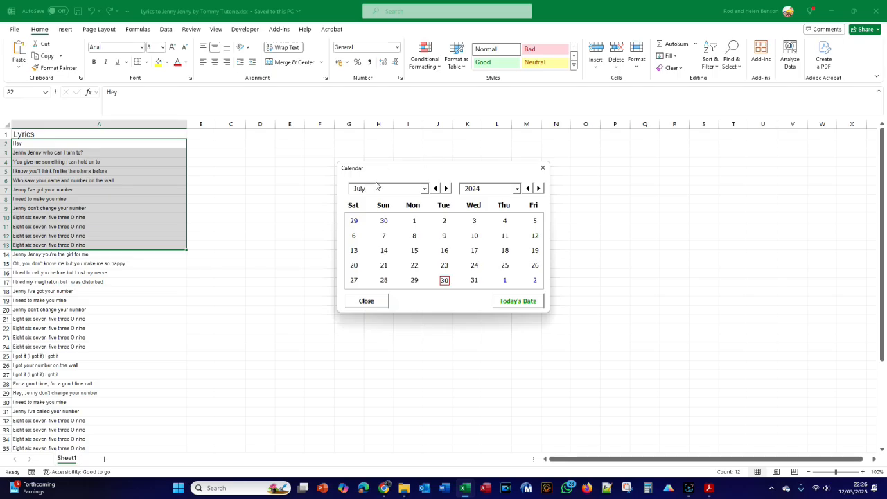
left_click(505, 281)
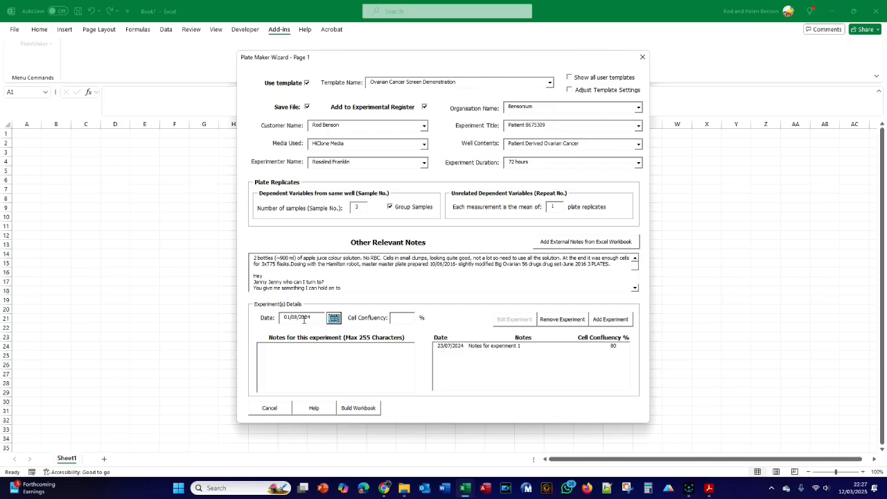
- Set the second experiment's cell confluency to 70%, enter the note "Notes for Experiment 2", and add it to the list
key("alt+Tab")
key("alt+Tab")
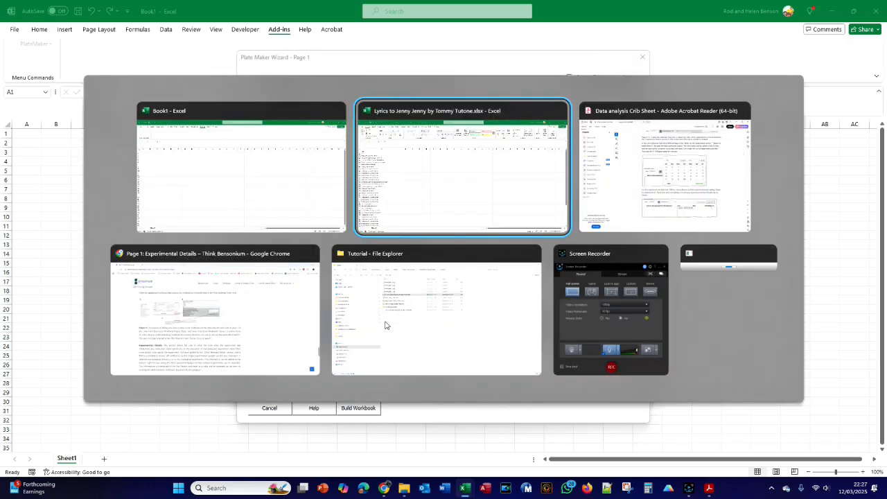
scroll(419, 318, "down", 2)
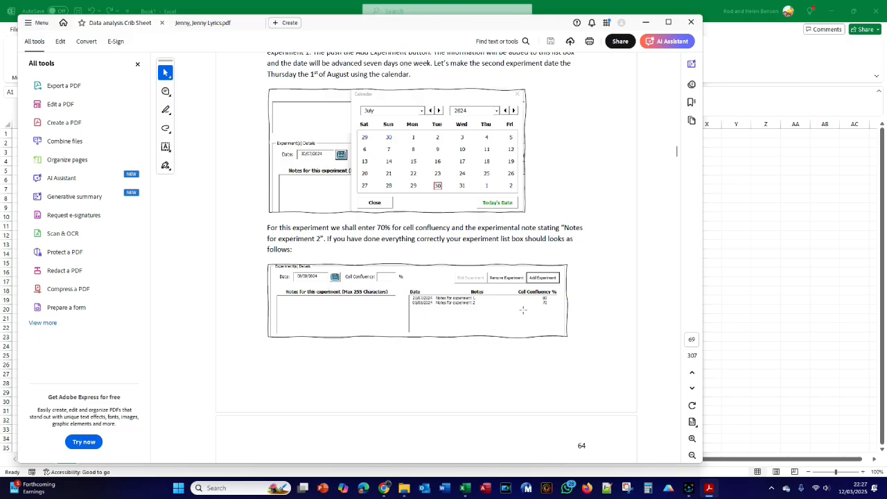
key("alt+Tab")
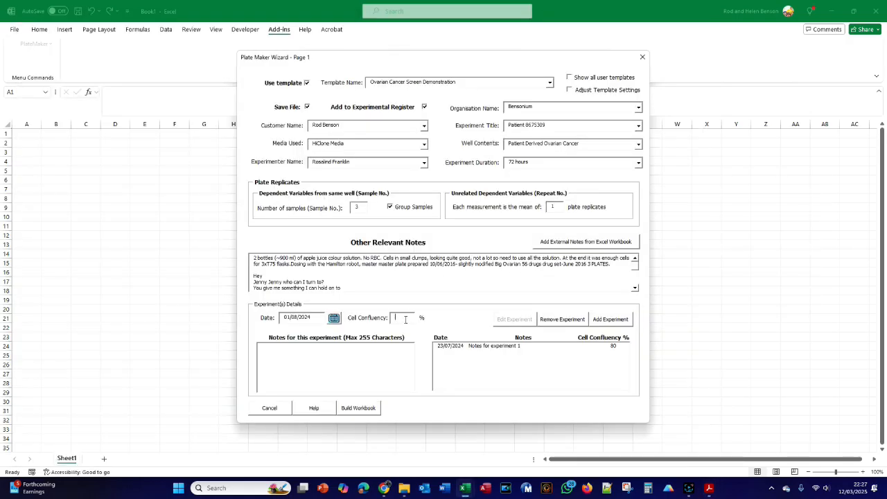
type("7")
type("Notes for ")
type("Experiment 2")
left_click(610, 320)
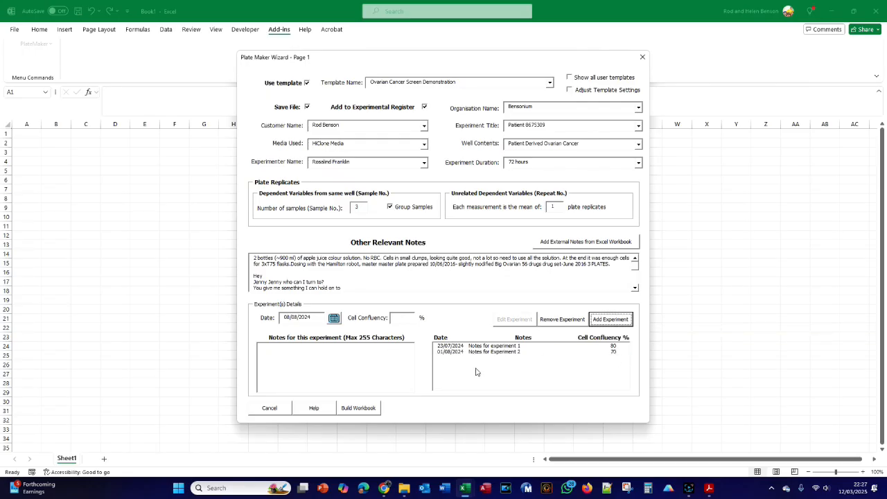
- Clear the organisation name and try to build the workbook, choosing to still have the file saved
key("alt+Tab")
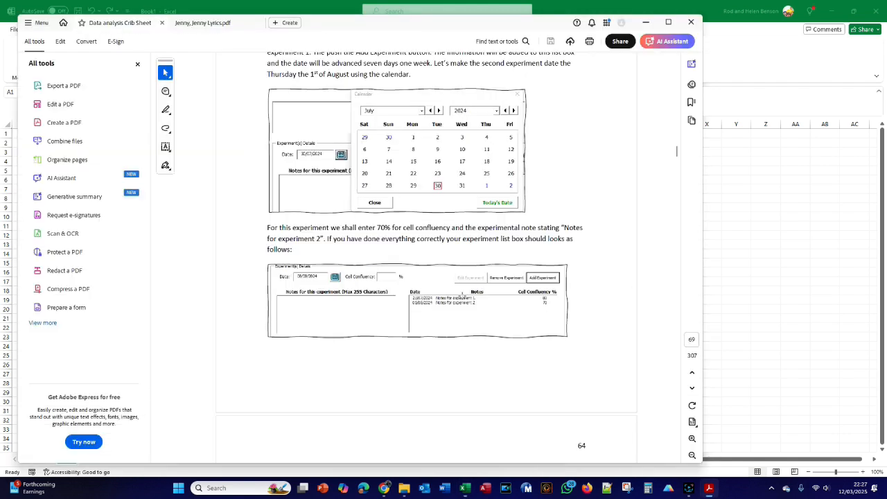
scroll(463, 299, "down", 5)
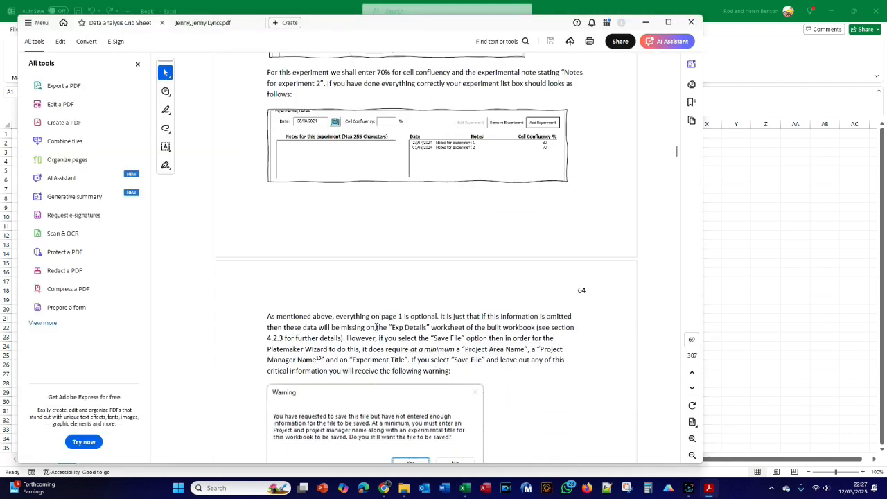
key("alt+Tab")
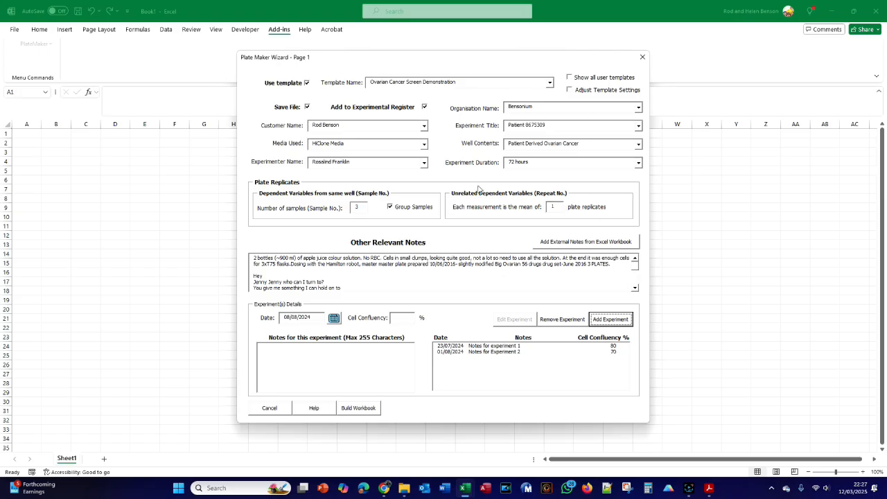
left_click(535, 107)
double_click(535, 107)
key("BackSpace")
left_click(369, 410)
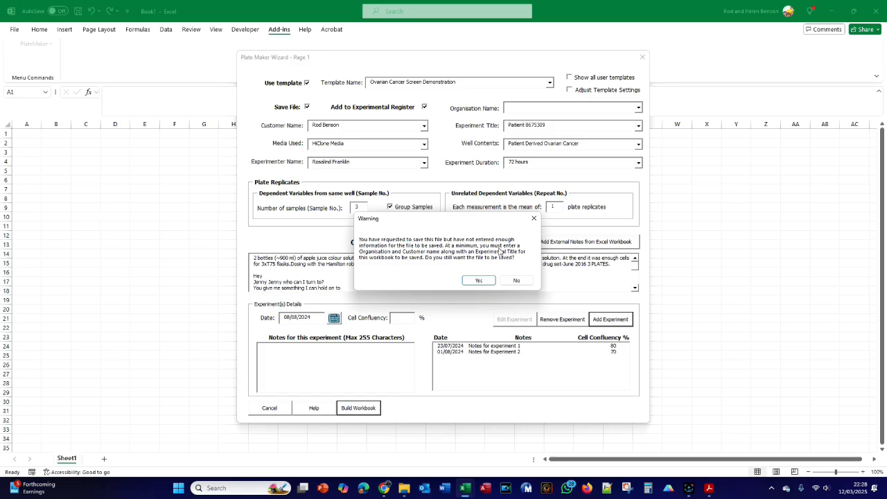
left_click(479, 281)
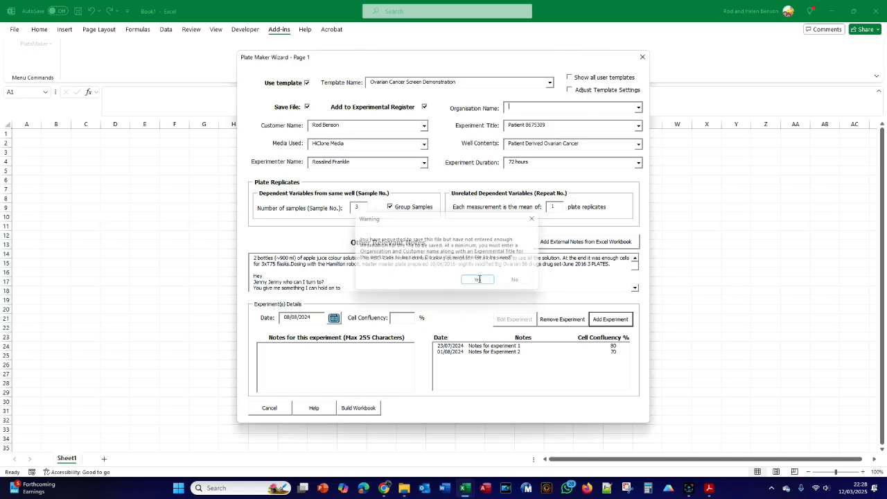
- Set the organisation name to Tutorials and choose that organisation's existing customer as the customer name
left_click(506, 107)
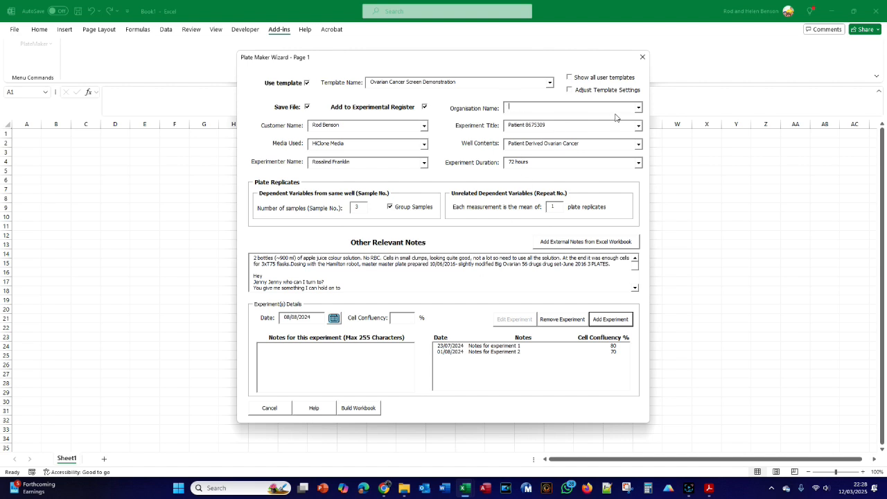
left_click(638, 110)
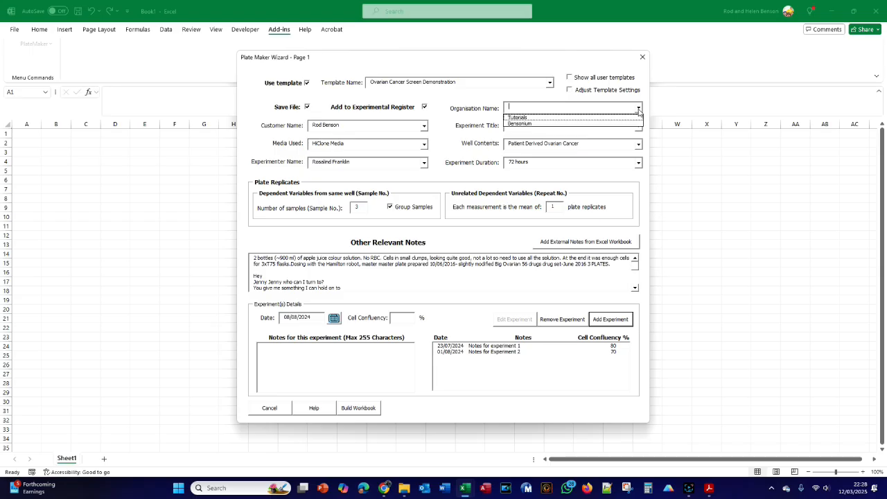
left_click(593, 118)
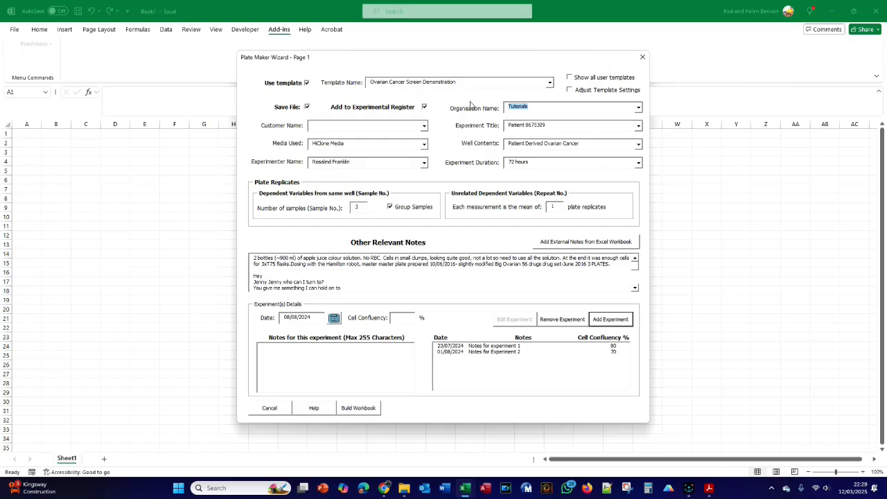
left_click(333, 128)
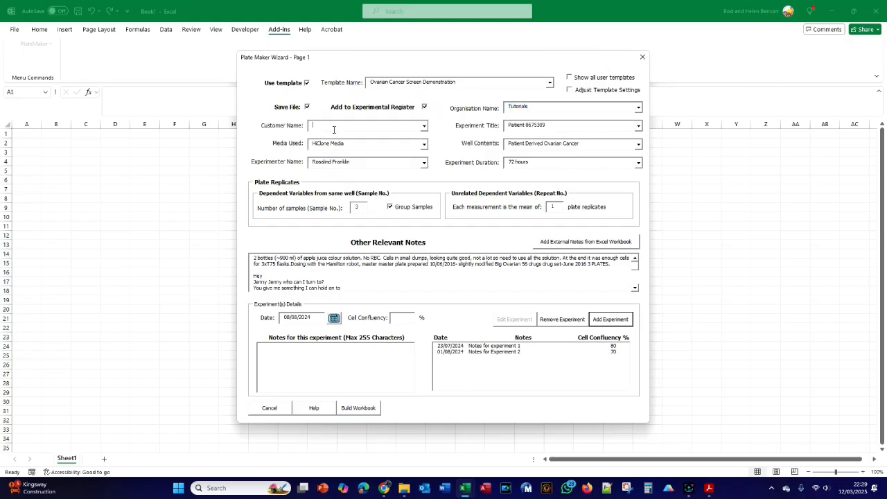
left_click(423, 125)
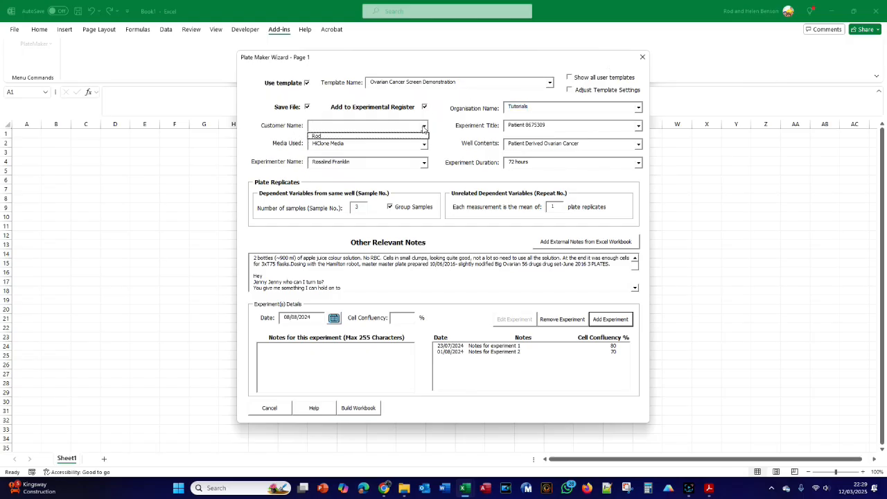
left_click(389, 136)
- Enter the patient identifier as the experiment title, build the workbook, and look over its plate maps
left_click(512, 125)
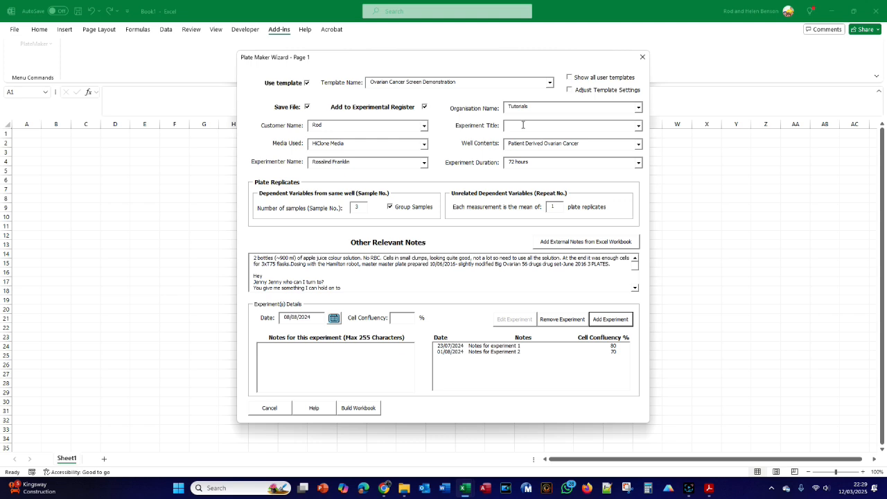
type("Patien")
left_click(357, 408)
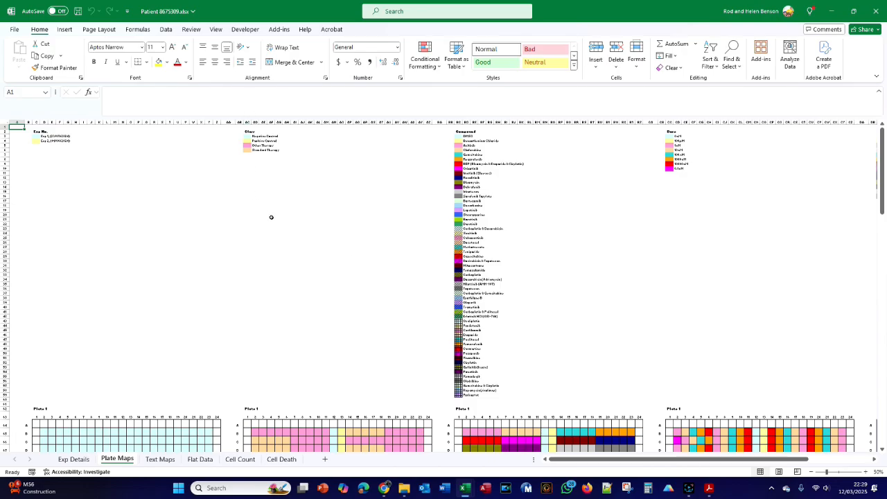
scroll(270, 217, "down", 10)
scroll(270, 216, "up", 10)
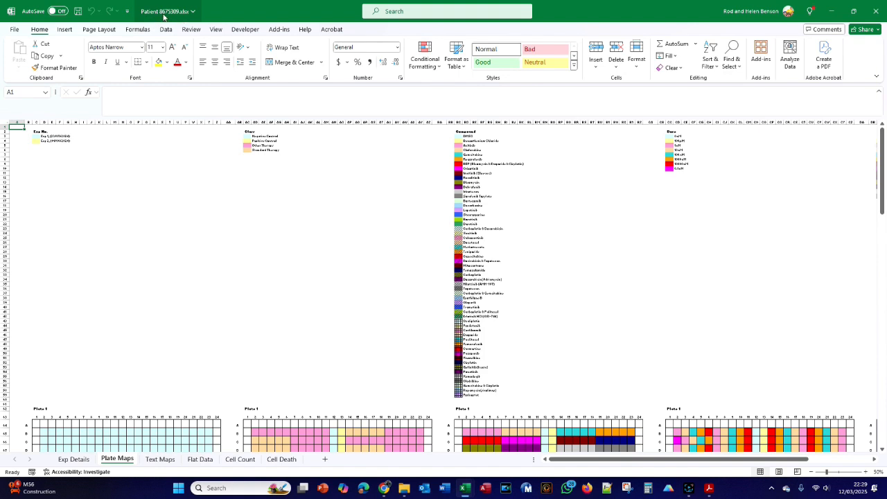
- Switch to File Explorer and locate the saved workbook in the customer's patient folder under PlateMaker Wizard Data, Customers, Tutorials
left_click(405, 488)
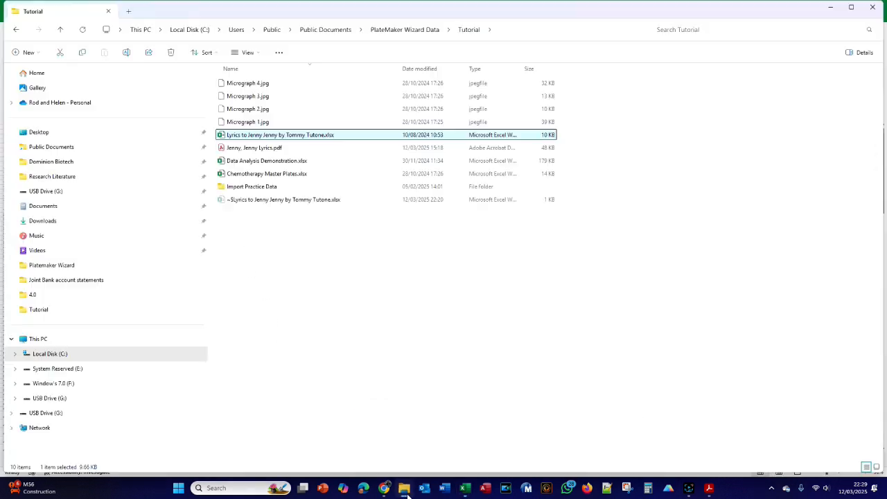
left_click(399, 31)
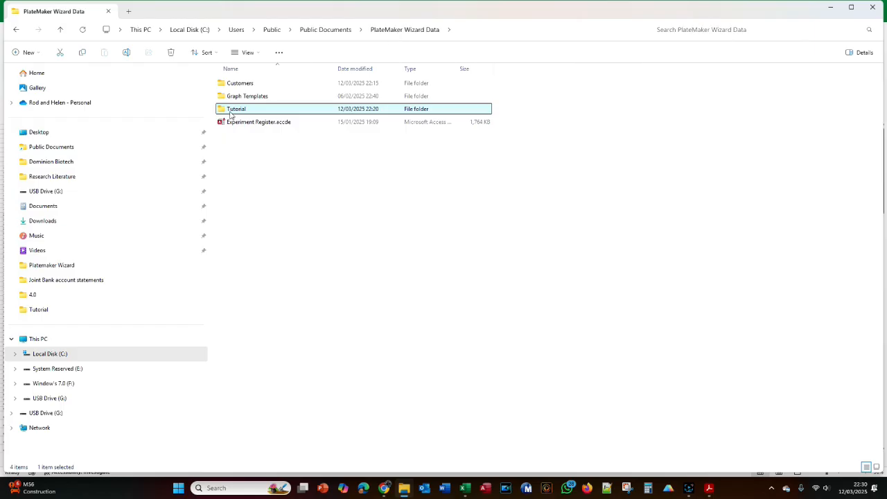
double_click(243, 84)
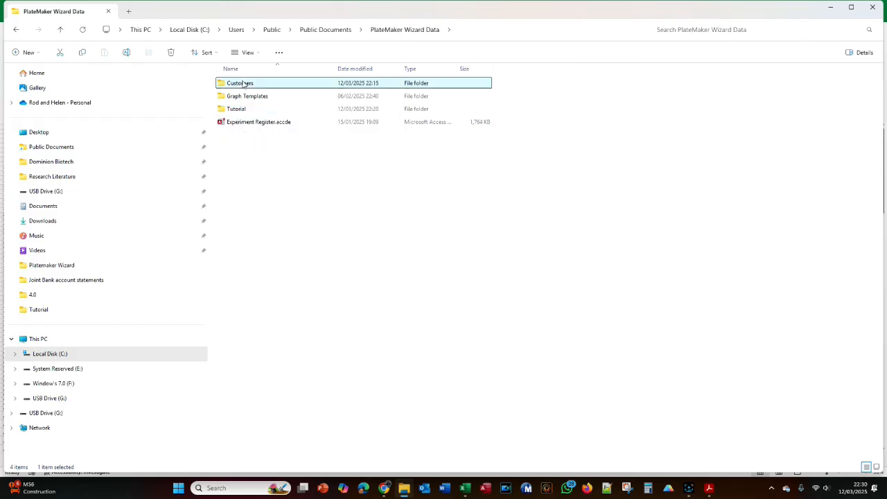
double_click(239, 97)
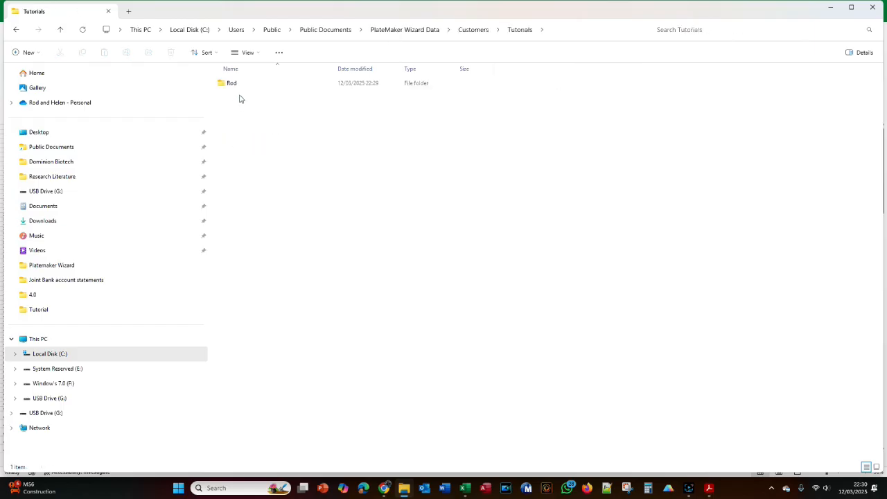
double_click(226, 85)
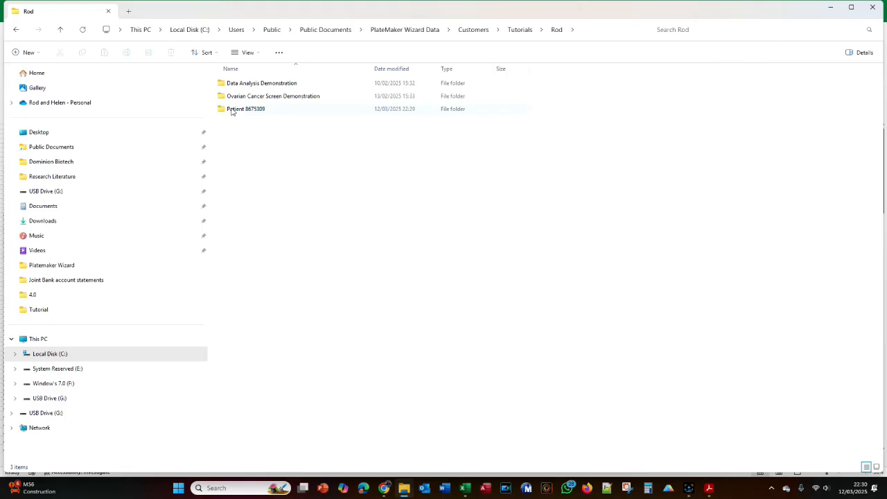
double_click(255, 109)
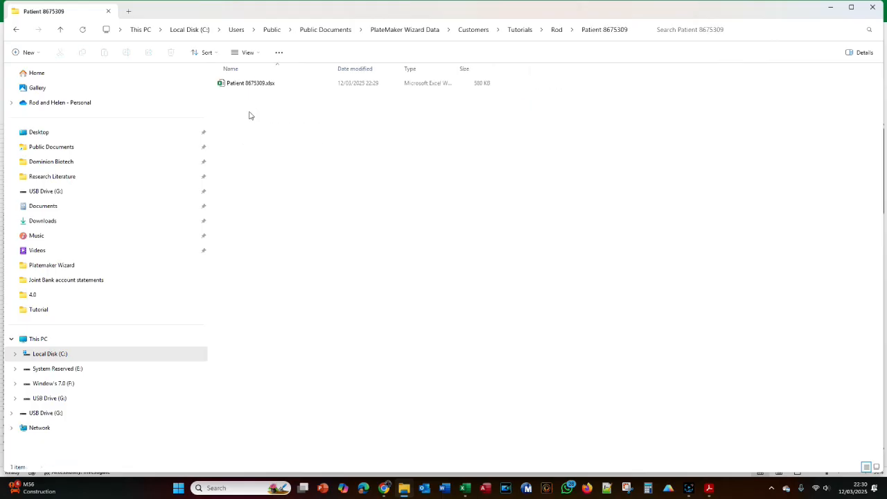
- Check the customer's folder inside the Bensonium organisation folder under Customers
left_click(483, 32)
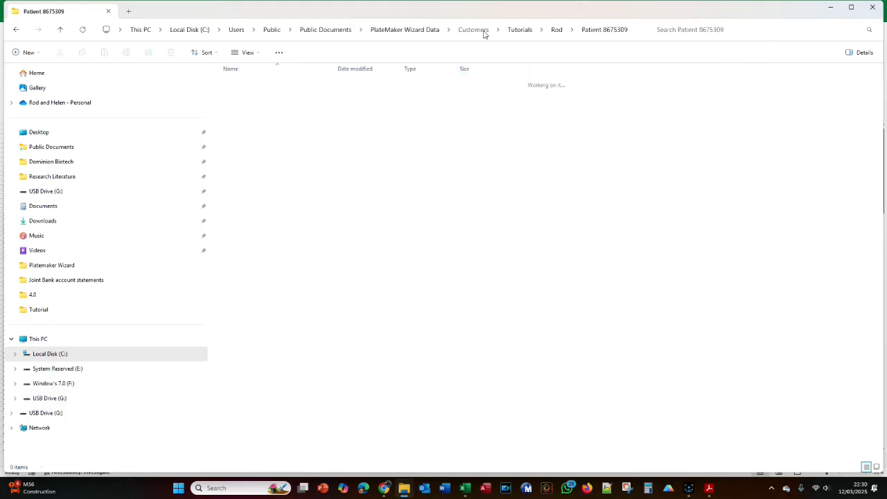
double_click(257, 84)
left_click(248, 87)
double_click(248, 85)
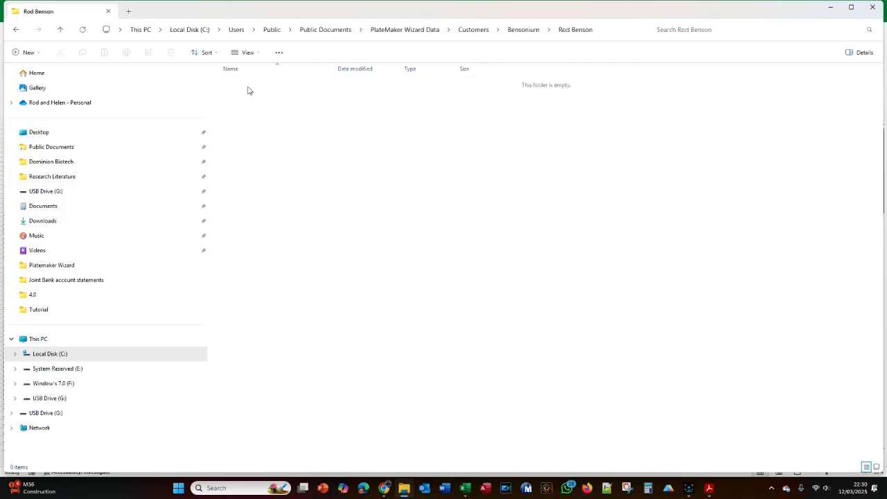
left_click(524, 32)
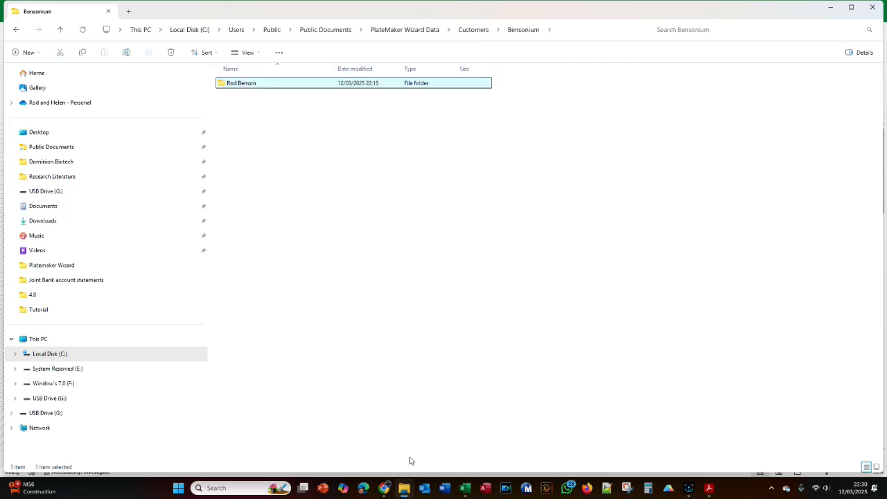
- Switch back to the patient workbook in Excel and examine the Plate Maps legends and the plates of both experiments
left_click(466, 490)
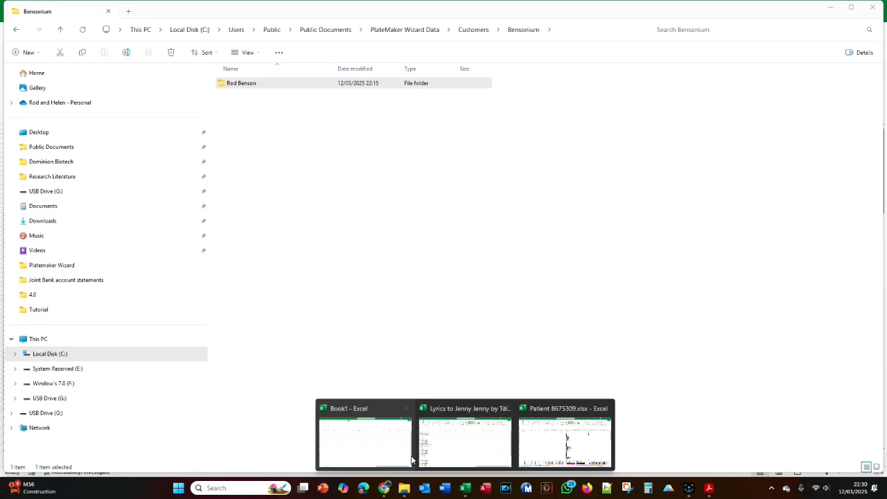
mouse_move(476, 448)
left_click(565, 442)
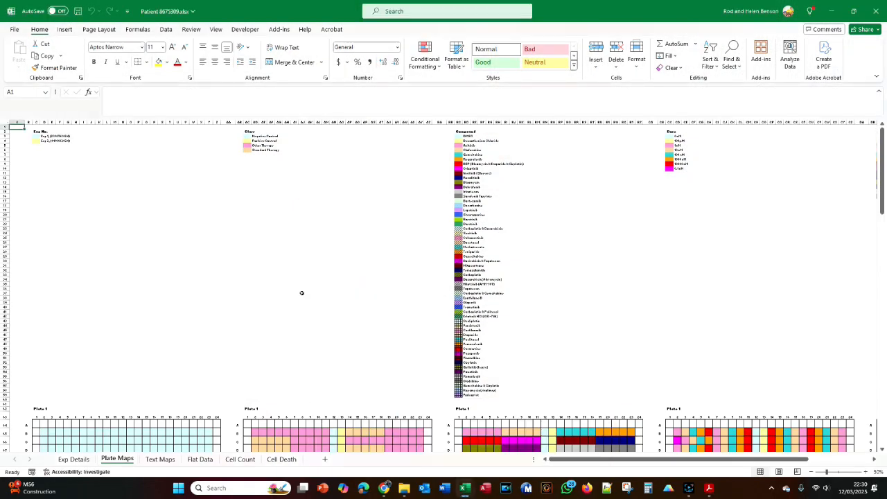
scroll(301, 293, "down", 10)
scroll(302, 293, "up", 9)
scroll(302, 293, "down", 8)
scroll(301, 293, "up", 9)
scroll(98, 192, "down", 5)
scroll(98, 192, "up", 5)
scroll(267, 222, "down", 5)
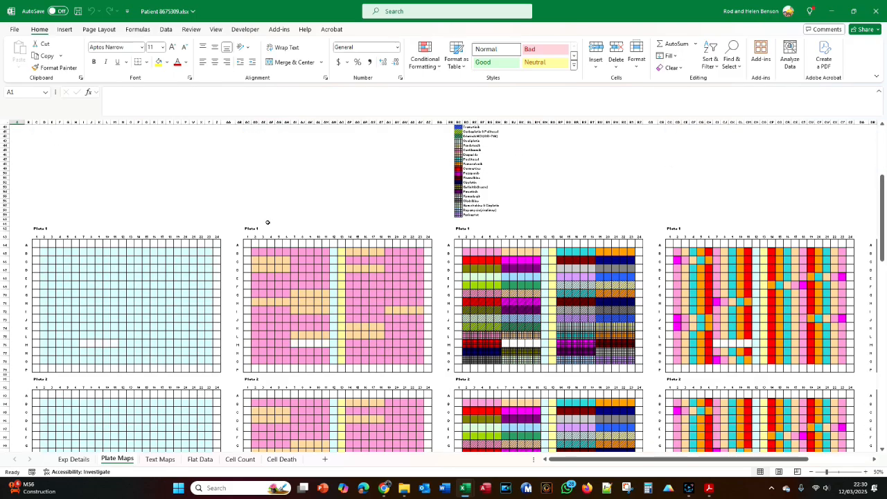
scroll(268, 223, "up", 5)
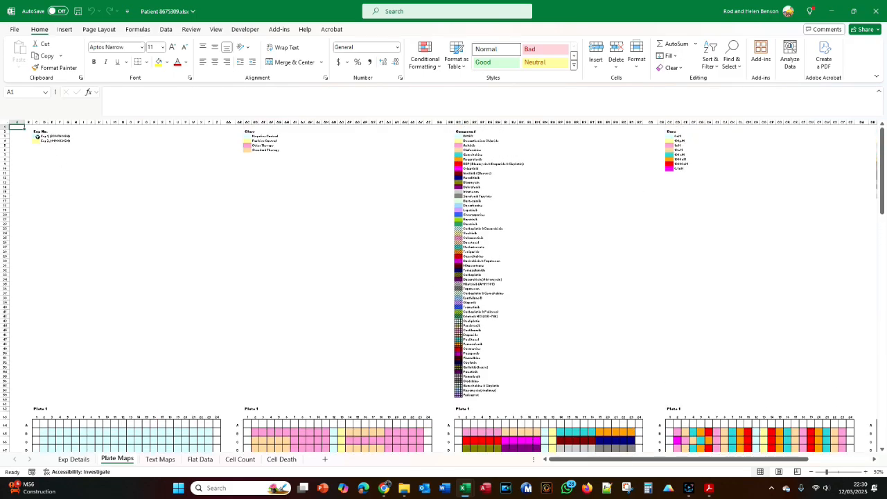
scroll(104, 219, "down", 10)
scroll(104, 219, "down", 15)
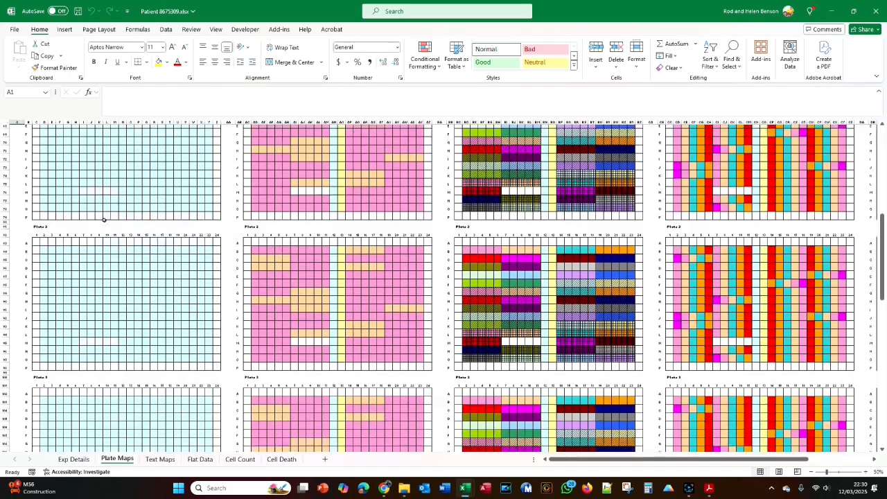
scroll(104, 220, "down", 6)
scroll(103, 220, "up", 15)
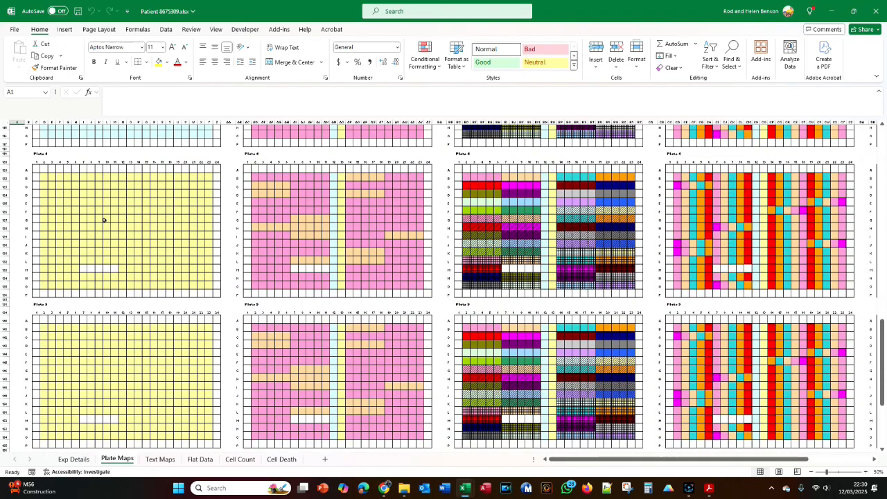
scroll(102, 219, "up", 20)
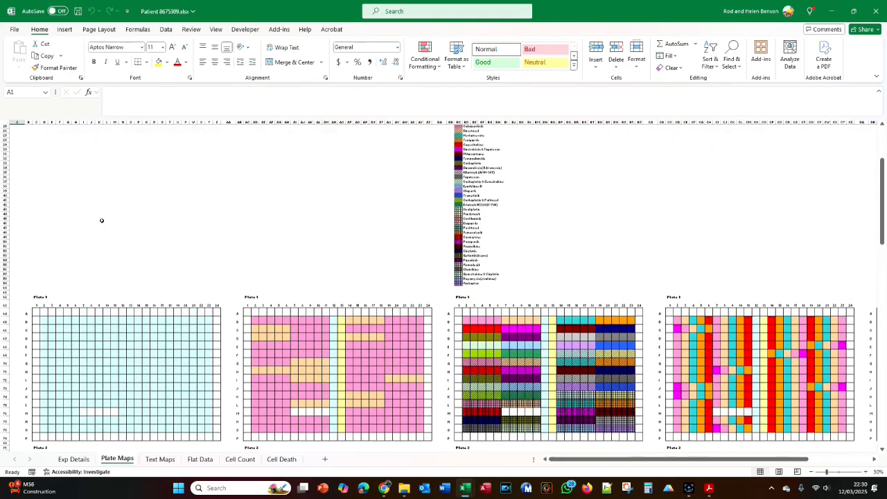
scroll(101, 221, "down", 18)
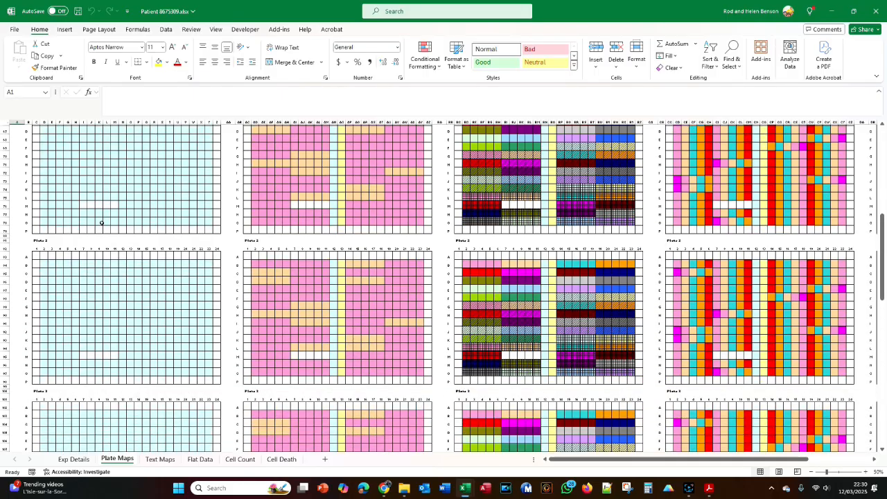
scroll(101, 223, "up", 3)
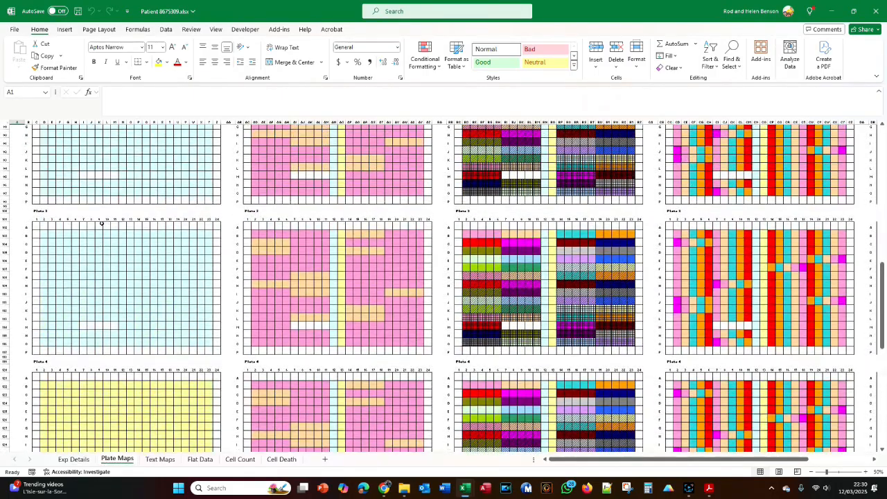
- Review the workbook's Exp Details, Flat Data, Plate Maps and Text Maps sheets
left_click(73, 459)
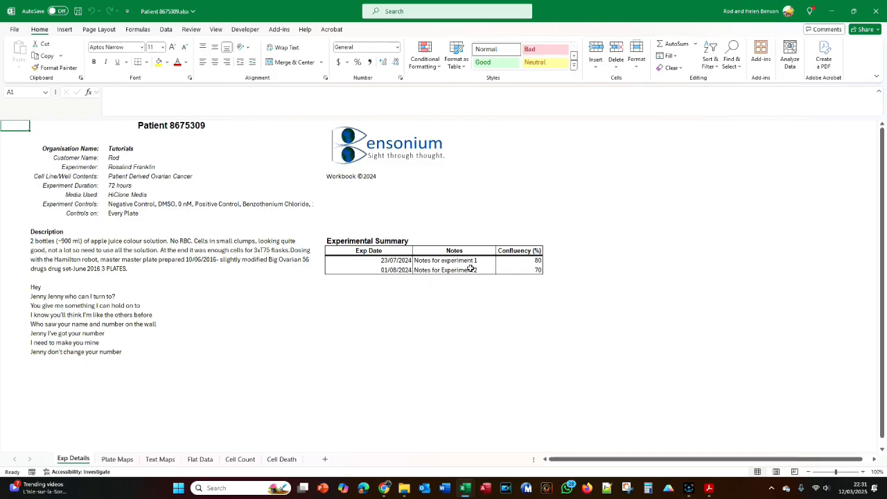
left_click(200, 459)
scroll(111, 214, "down", 1)
scroll(111, 214, "down", 1)
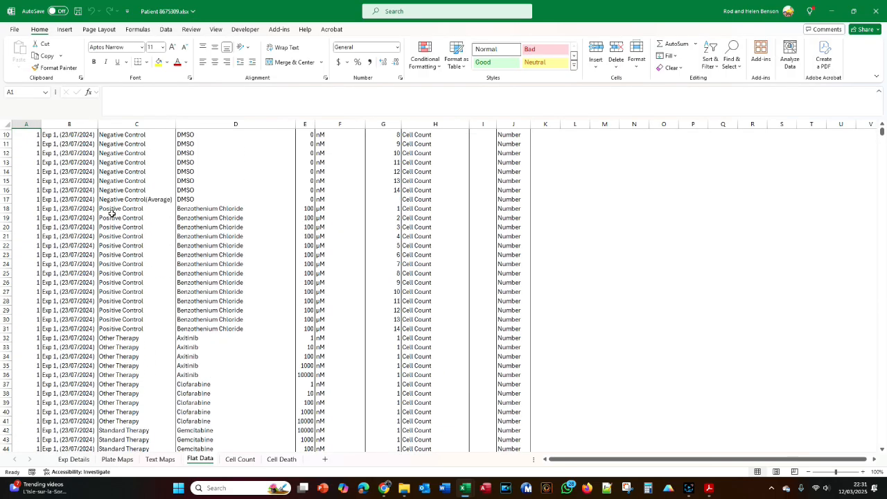
left_click(117, 458)
scroll(254, 367, "down", 2)
scroll(253, 367, "up", 8)
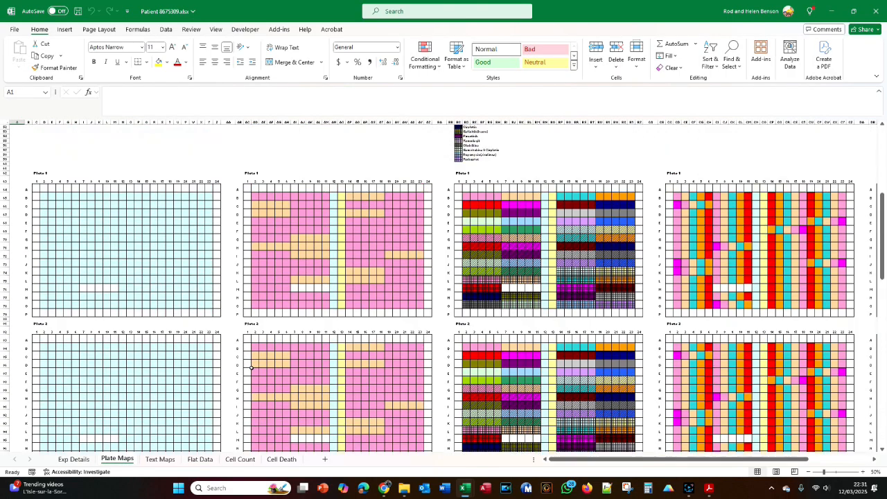
left_click(160, 459)
scroll(238, 393, "down", 10)
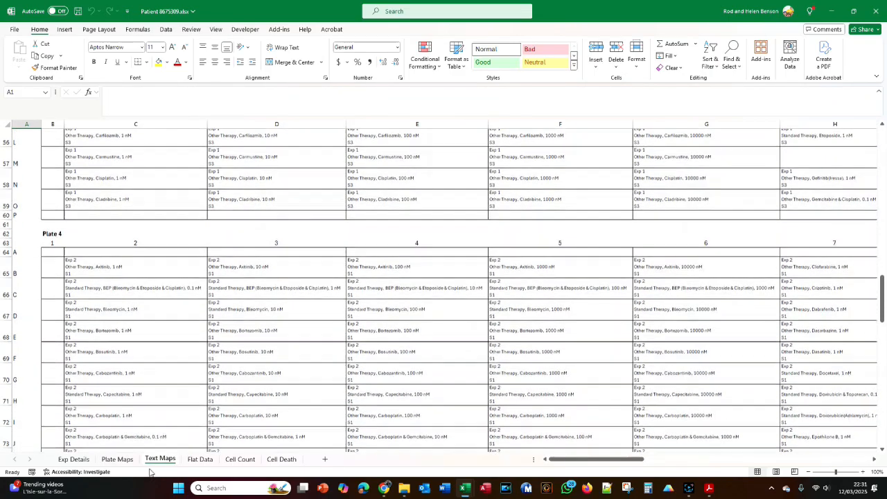
- Select the description cell on the Exp Details sheet and show the row and column headings
left_click(80, 459)
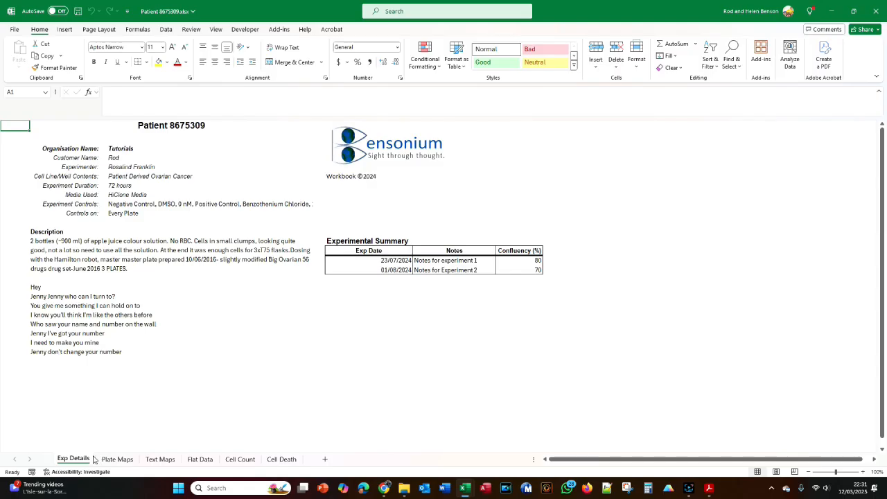
left_click(138, 311)
left_click(216, 29)
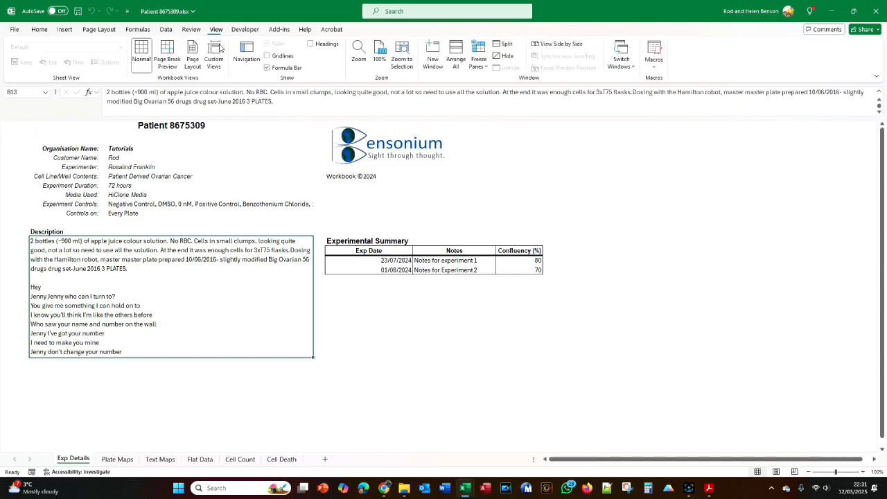
left_click(310, 43)
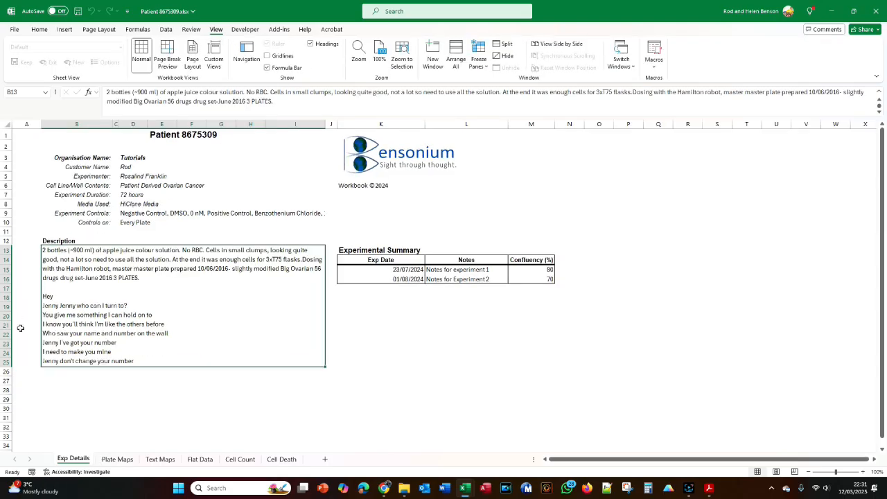
- Increase the height of row 25 until the whole description, including the derived dependent variable formulas, fits in its cell
left_click_drag(6, 368, 13, 413)
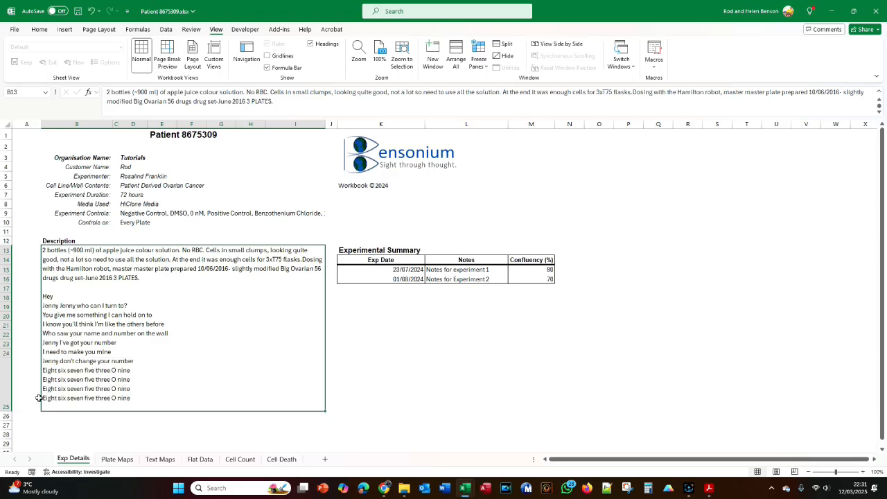
scroll(40, 398, "down", 2)
left_click_drag(5, 356, 8, 413)
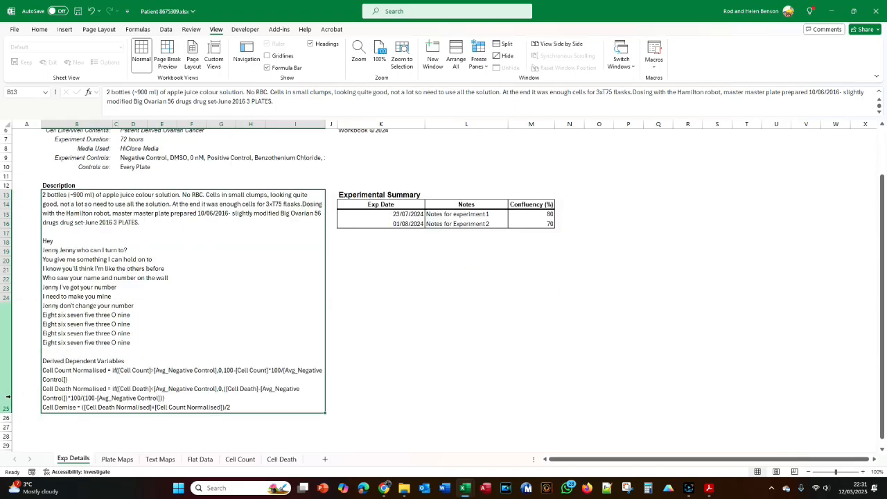
scroll(6, 374, "down", 2)
left_click_drag(6, 357, 7, 393)
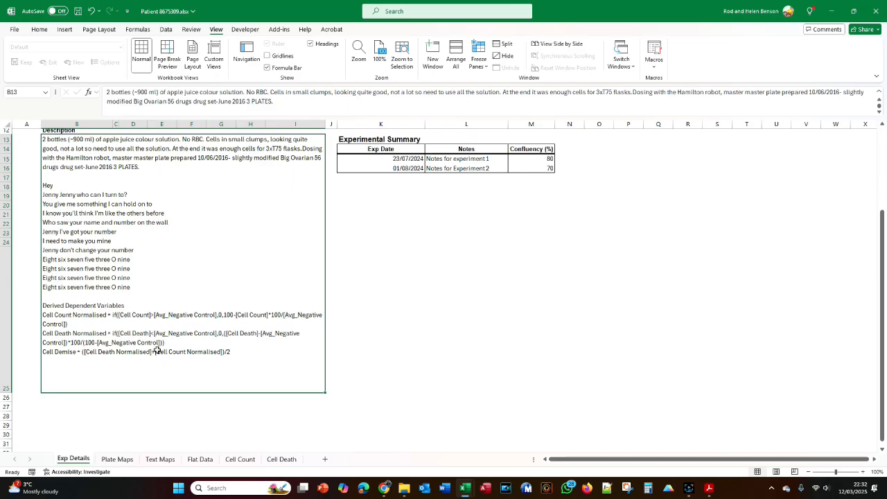
- Show the top of the Flat Data sheet and examine which dependent variables the Dependent column's filter offers
left_click(200, 459)
scroll(350, 187, "up", 1)
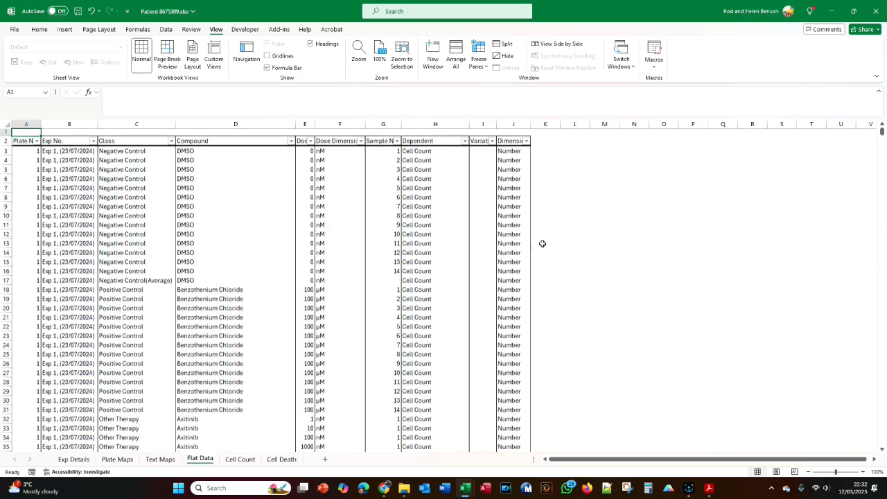
left_click(464, 144)
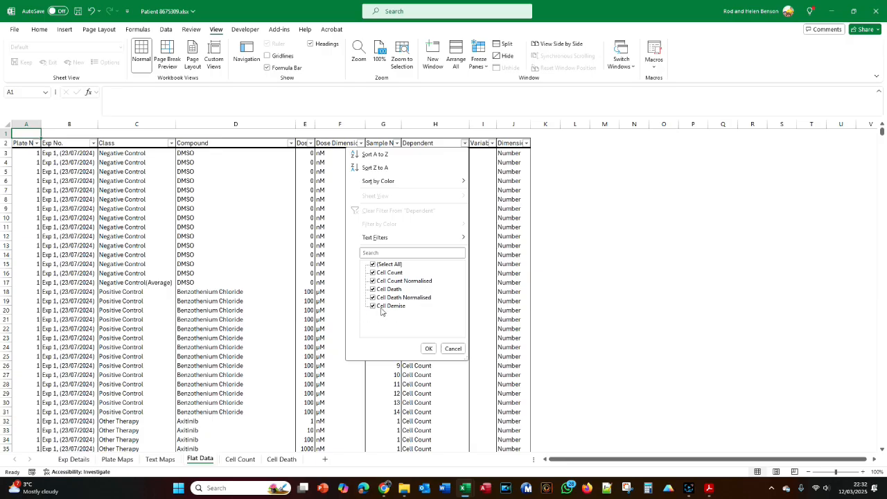
left_click(456, 349)
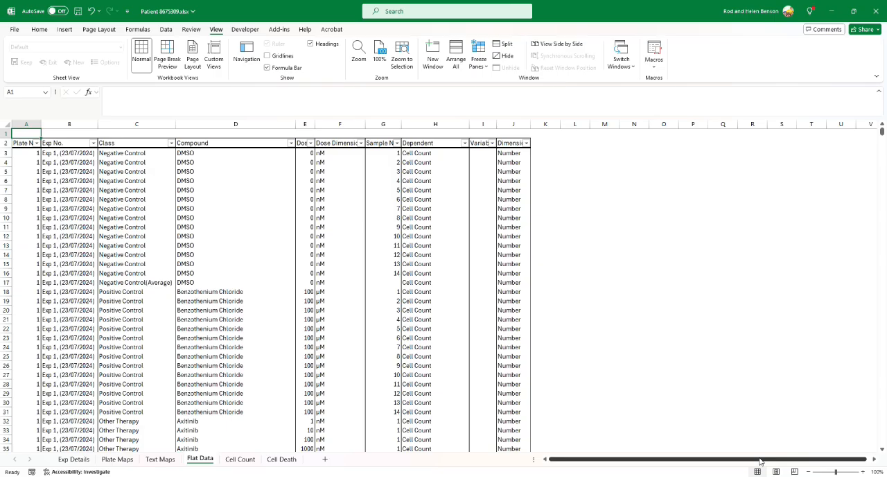
- Filter the Dependent column of the Flat Data sheet to show only the Cell Death Normalised records
left_click(464, 142)
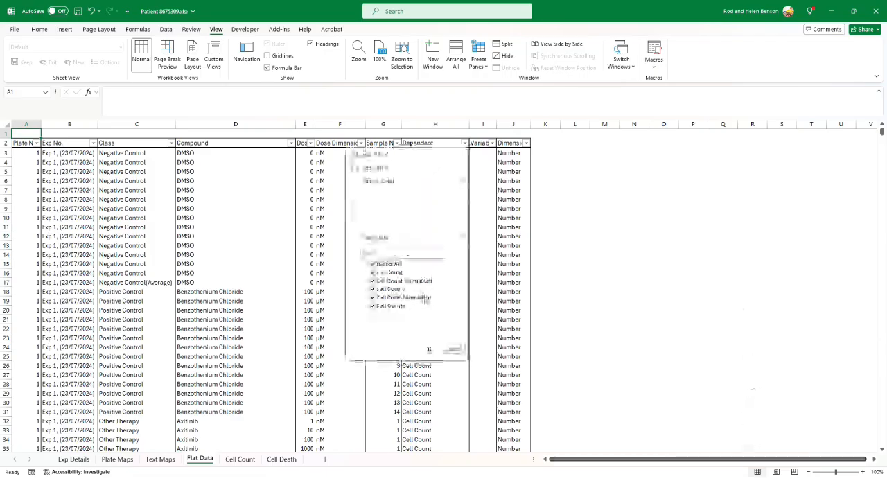
left_click(373, 264)
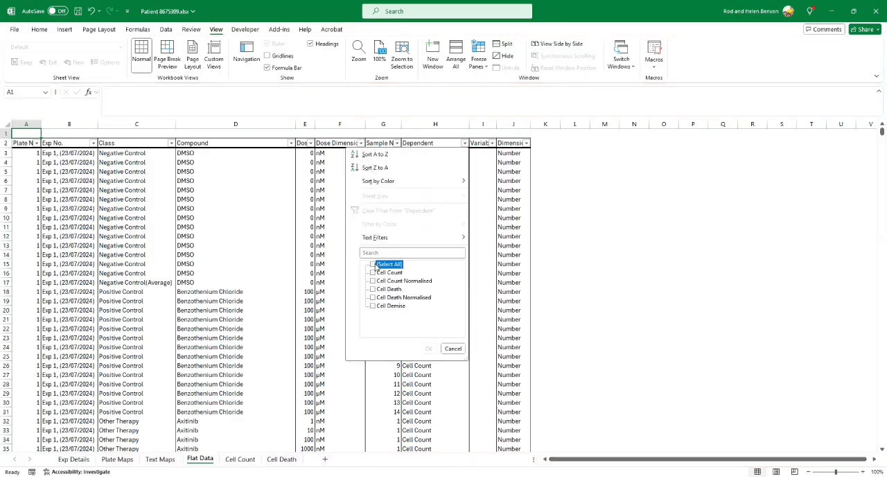
left_click(373, 297)
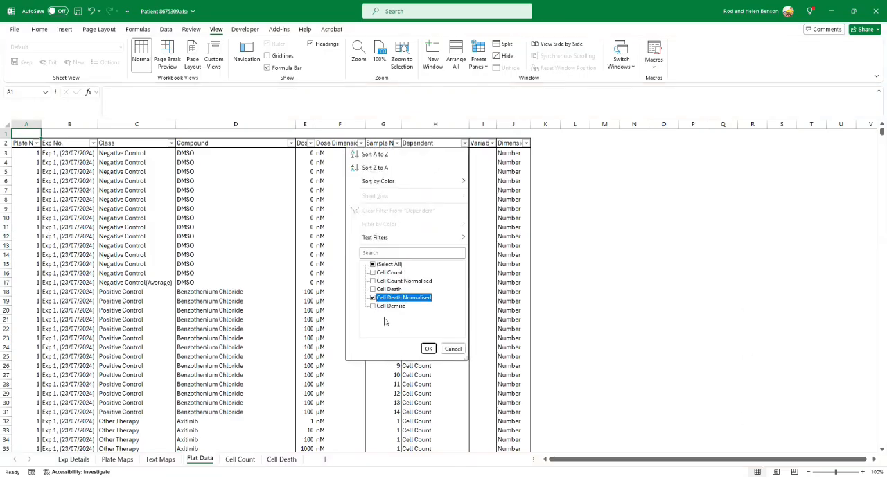
left_click(428, 349)
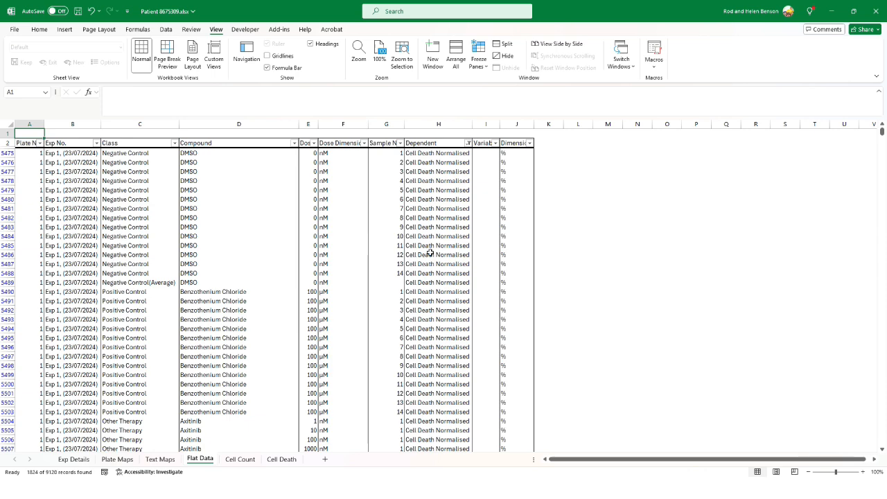
key("alt+Tab")
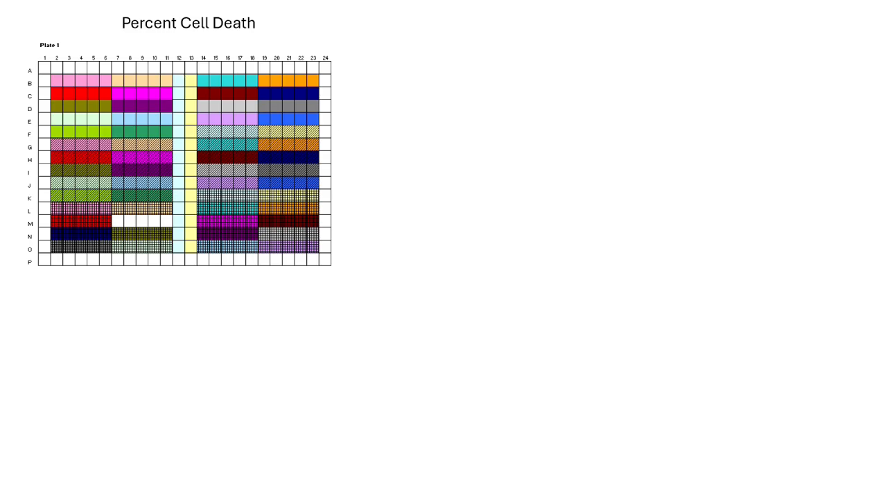
key("Right")
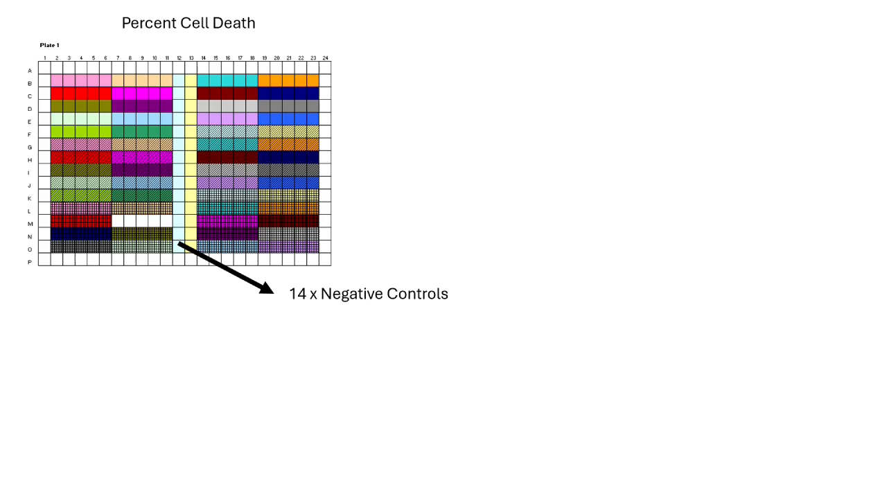
key("Right")
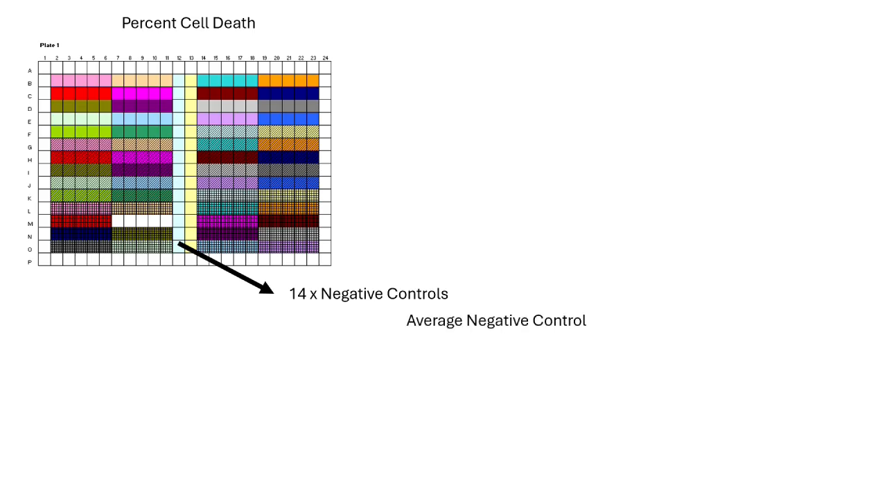
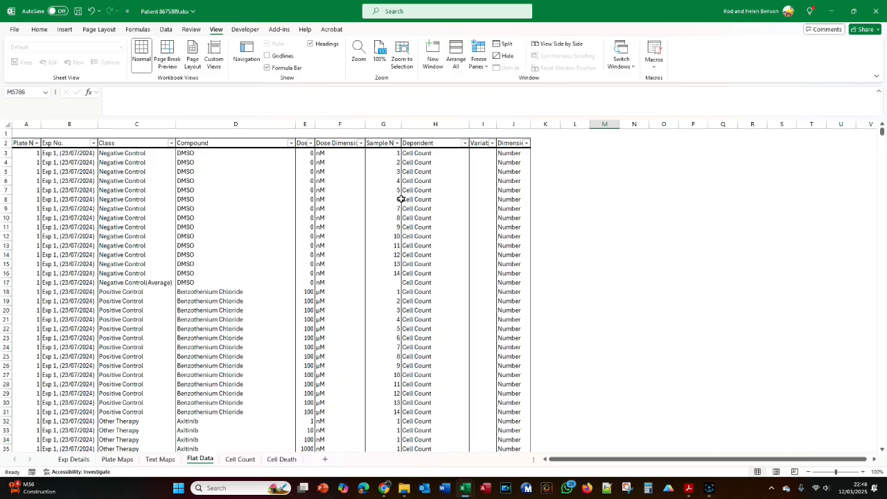
- Filter the Dependent column of the Flat Data sheet to show only the Cell Death records
left_click(465, 142)
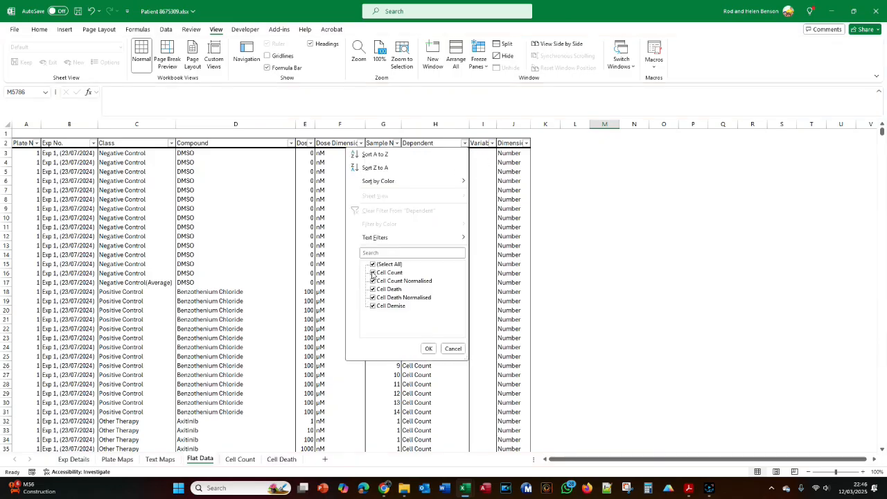
left_click(373, 265)
left_click(373, 289)
left_click(427, 348)
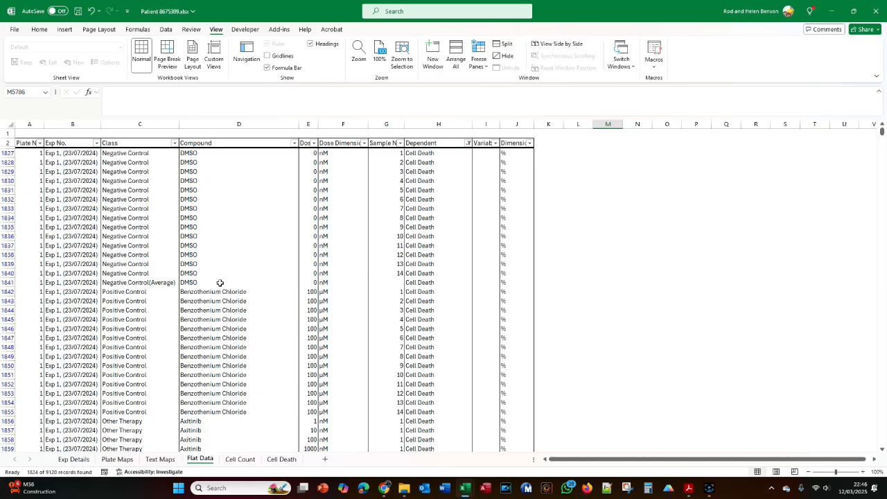
- Examine the formula and referenced cells of the Variable cell in the DMSO Negative Control(Average) row for Cell Death, leaving it unedited
left_click(486, 290)
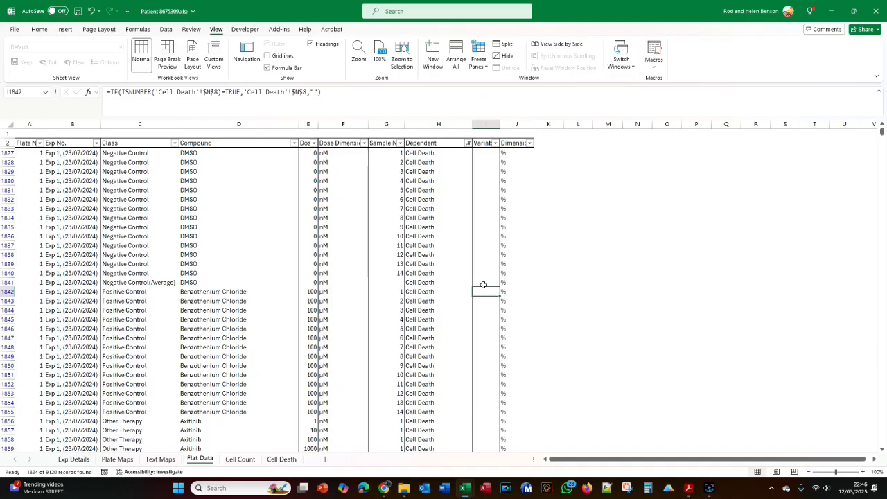
left_click(485, 284)
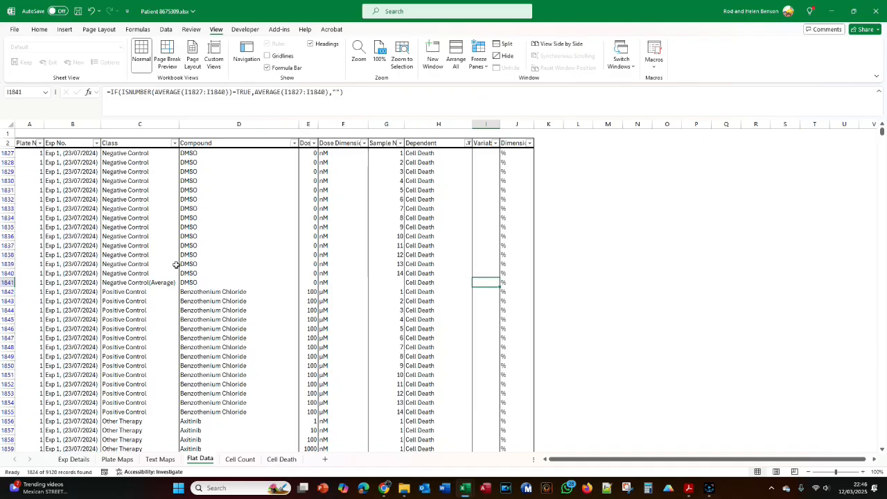
left_click(304, 102)
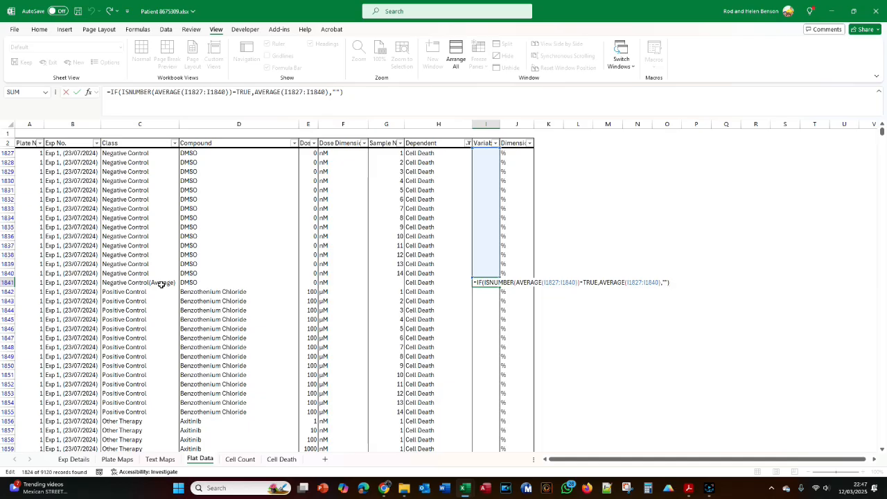
key("Escape")
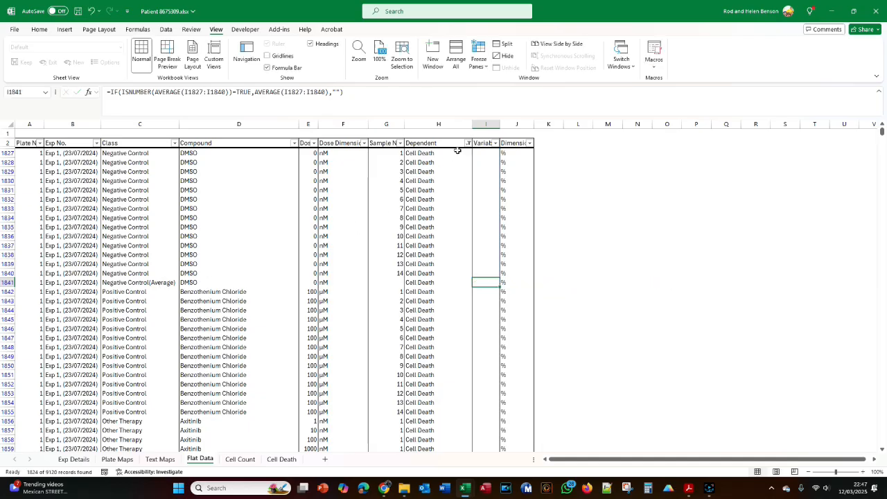
- Reset the Dependent column's filter to show all dependent variables
left_click(468, 143)
left_click(376, 264)
left_click(431, 349)
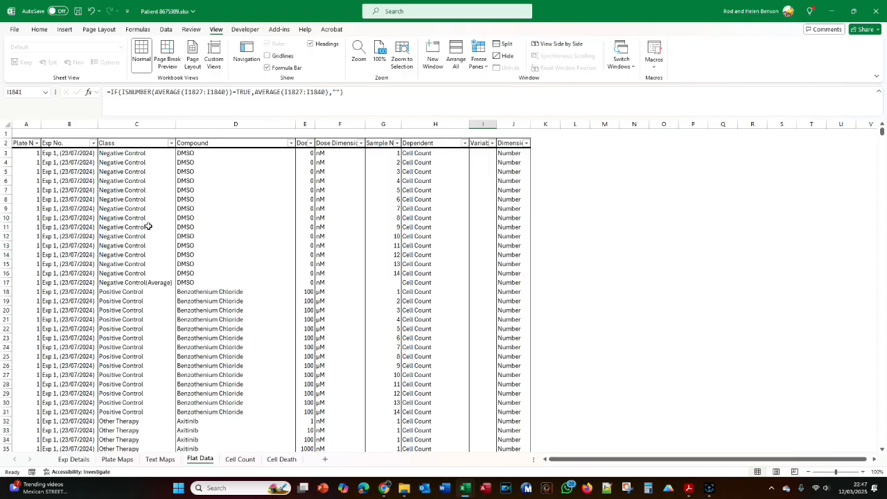
- Read the filter instructions in the Data analysis Crib Sheet PDF and filter the Flat Data sheet in Excel to plate number 2
key("alt+Tab")
scroll(326, 228, "up", 3)
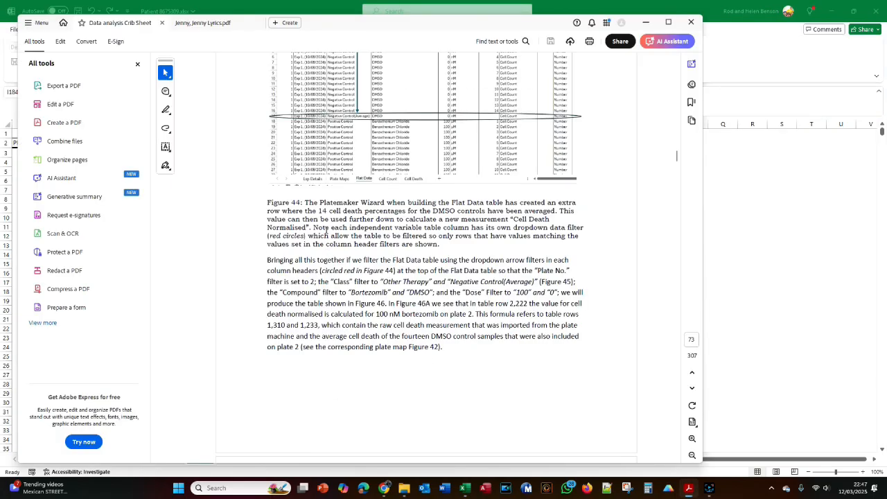
scroll(302, 294, "down", 1)
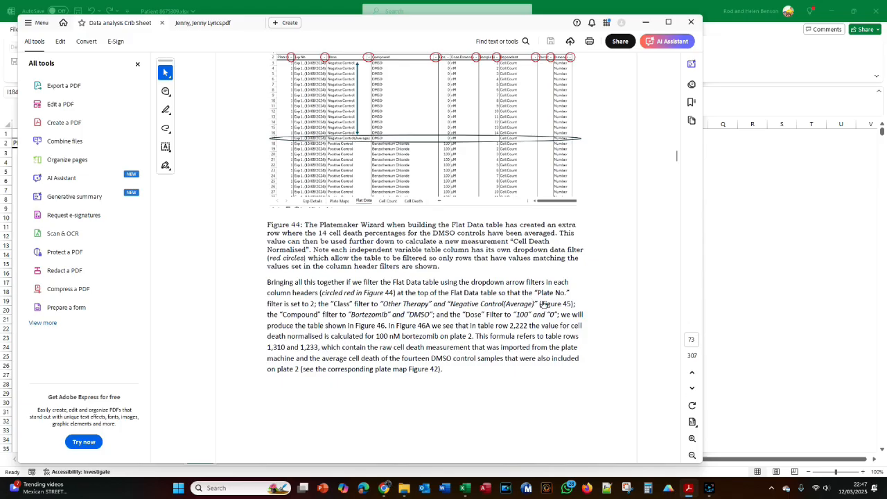
key("alt+Tab")
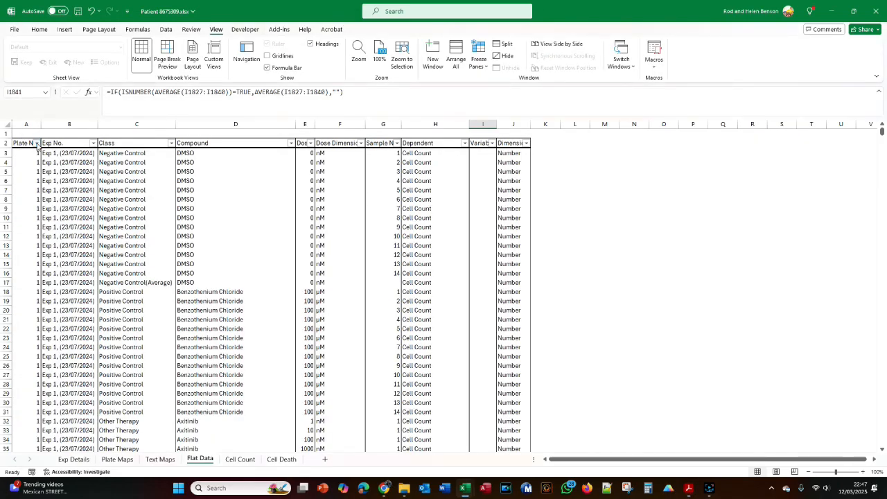
left_click(37, 143)
left_click(28, 264)
left_click(28, 280)
left_click(83, 348)
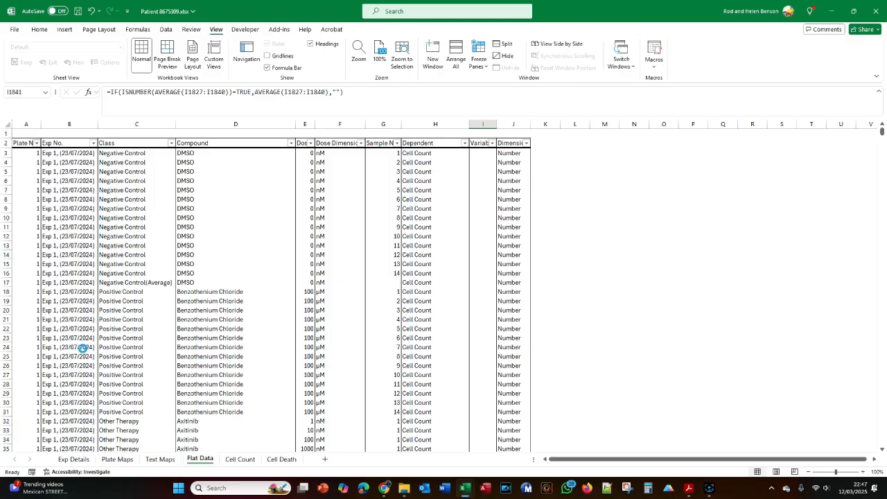
- Check the crib sheet and filter the Class column to Negative Control(Average) and Other Therapy
key("alt+Tab")
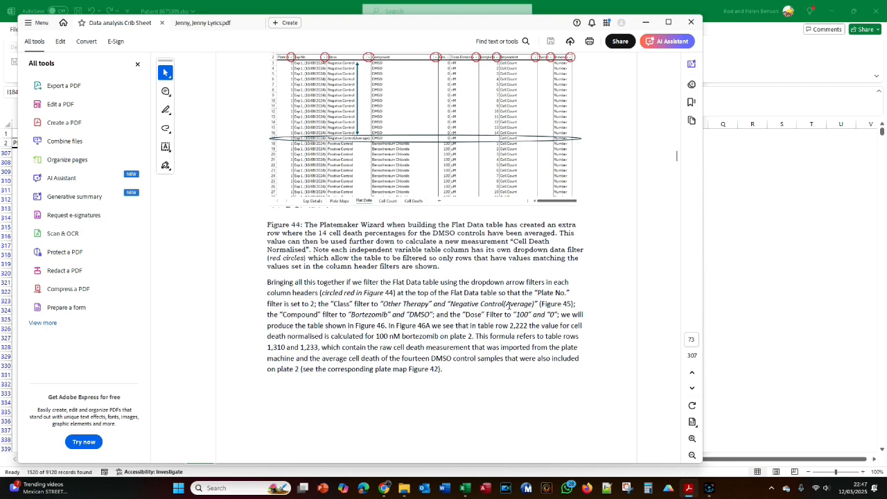
key("alt+Tab")
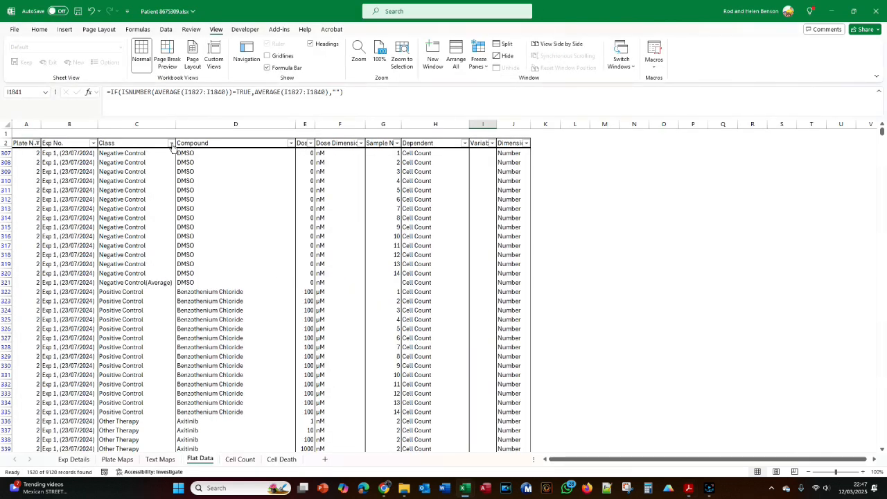
left_click(171, 143)
left_click(80, 265)
left_click(80, 265)
left_click(80, 289)
left_click(79, 280)
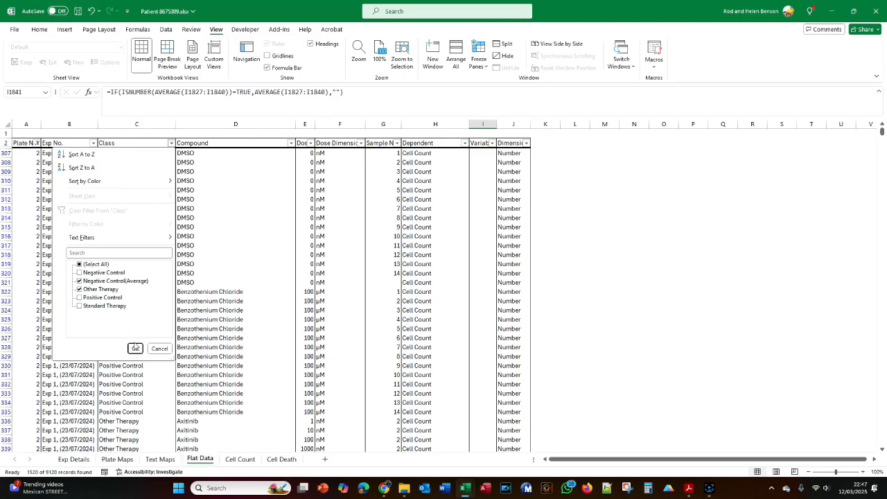
left_click(135, 348)
- Check the crib sheet for the compounds and filter the Compound column to Bortezomib and DMSO
key("alt+Tab")
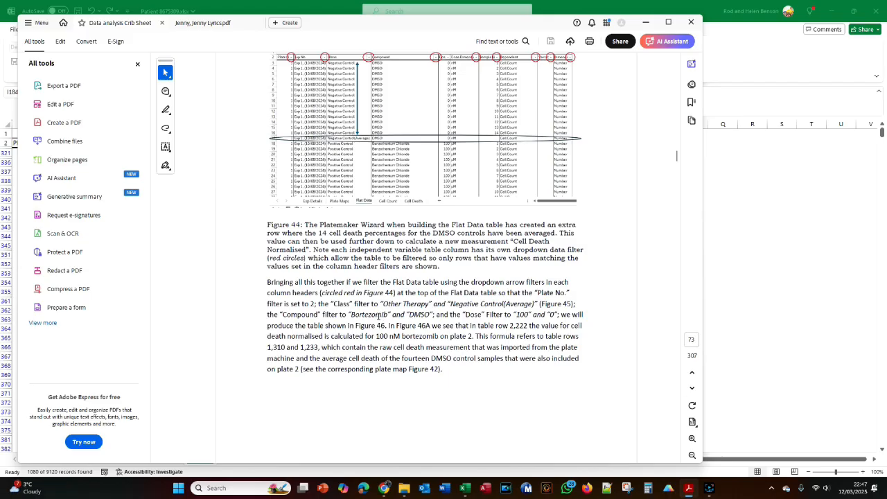
key("alt+Tab")
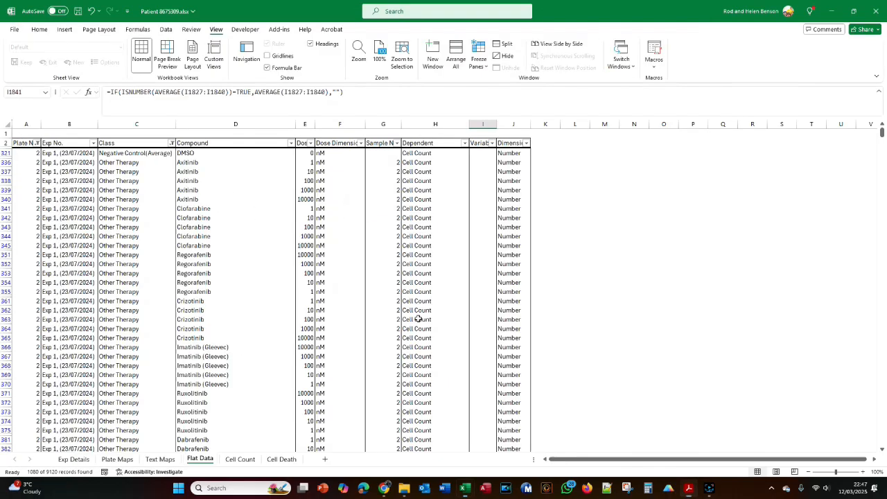
left_click(291, 143)
left_click(204, 264)
left_click(199, 280)
scroll(204, 291, "down", 4)
left_click(205, 315)
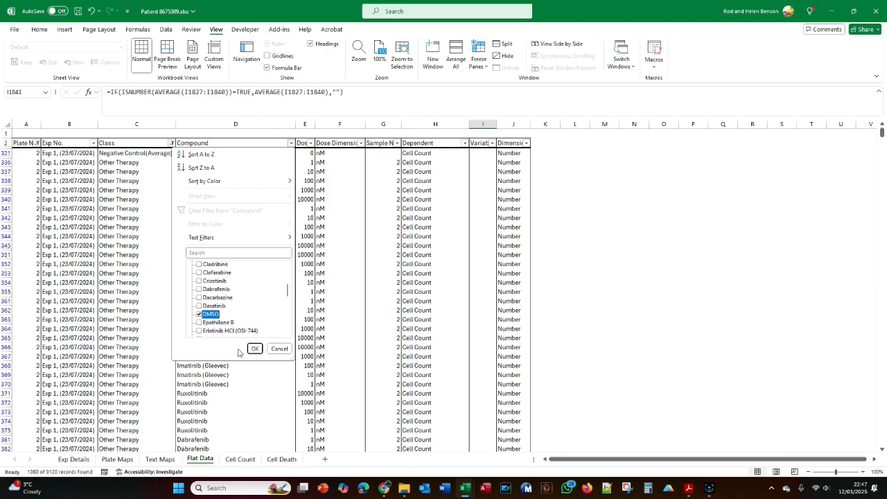
left_click(255, 348)
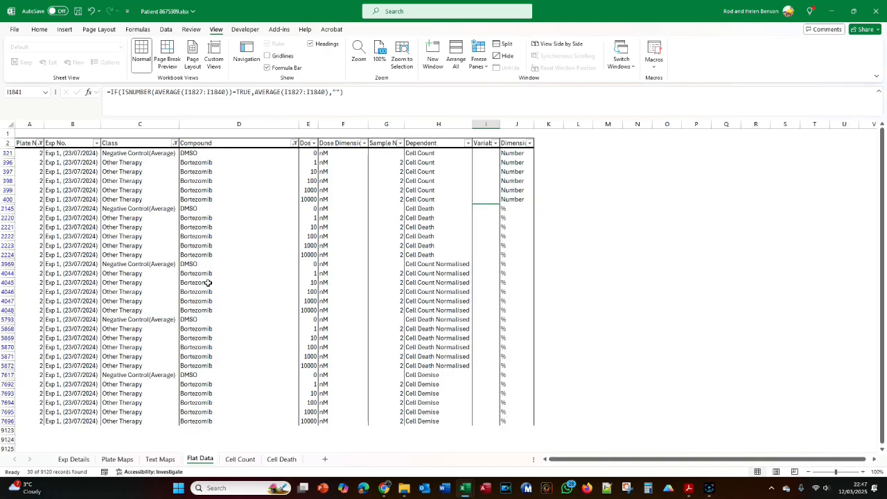
- Check the crib sheet for the doses and filter the Dose column to 0 and 100
key("alt+Tab")
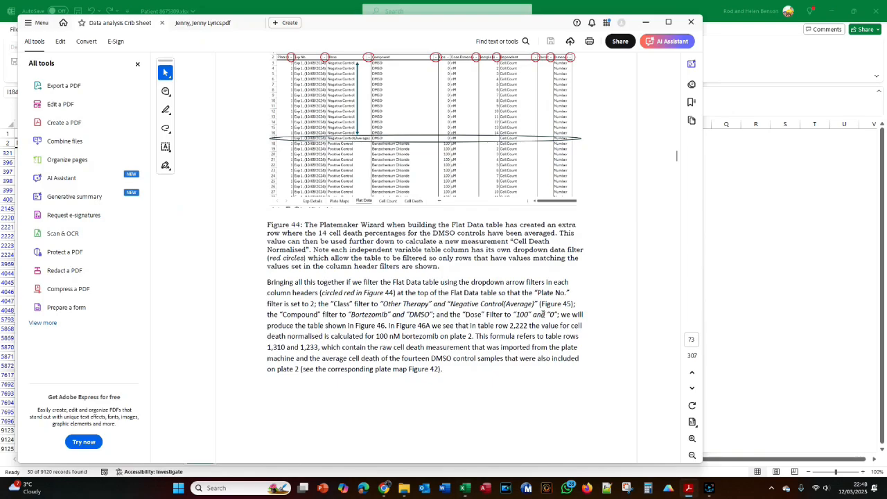
key("alt+Tab")
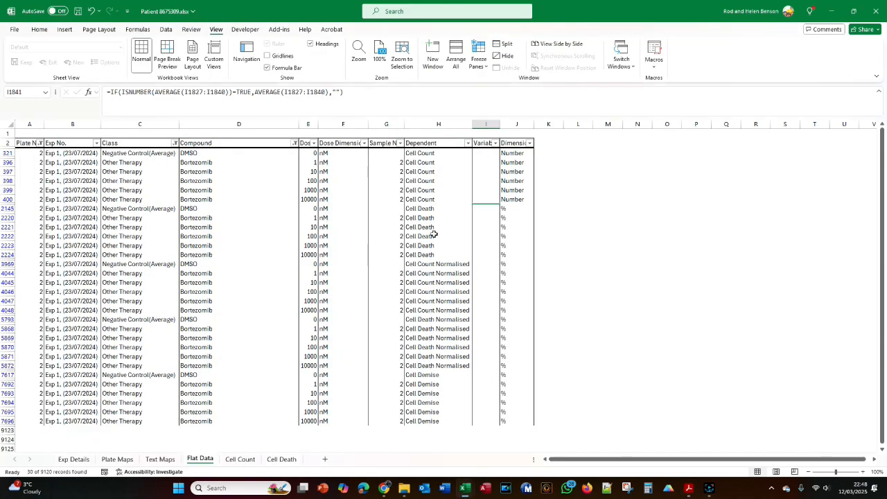
left_click(314, 142)
left_click(221, 264)
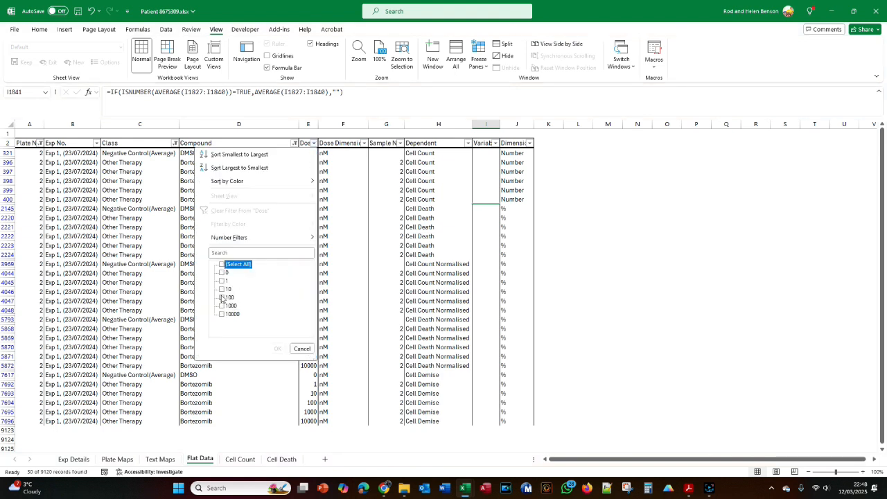
left_click(222, 297)
left_click(222, 273)
left_click(277, 348)
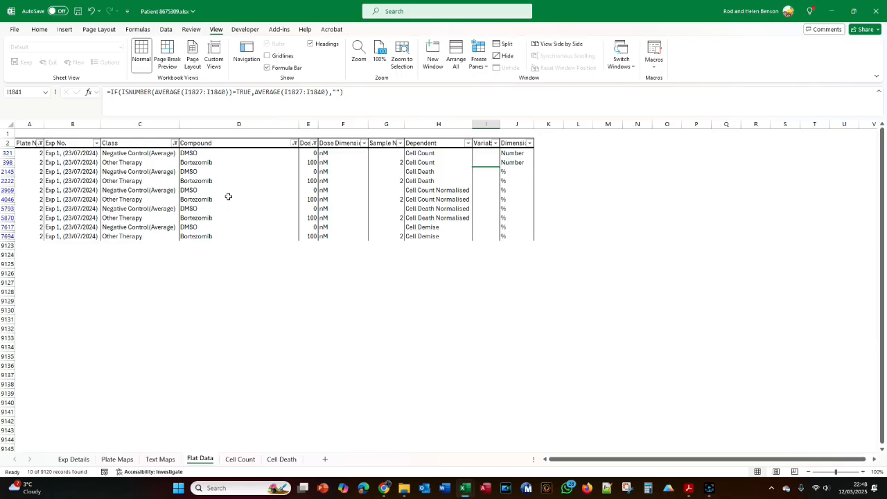
- Review Figures 45 and 46 in the crib sheet PDF, including how the normalised values are calculated, and return to the Excel workbook
key("alt+Tab")
scroll(449, 246, "down", 2)
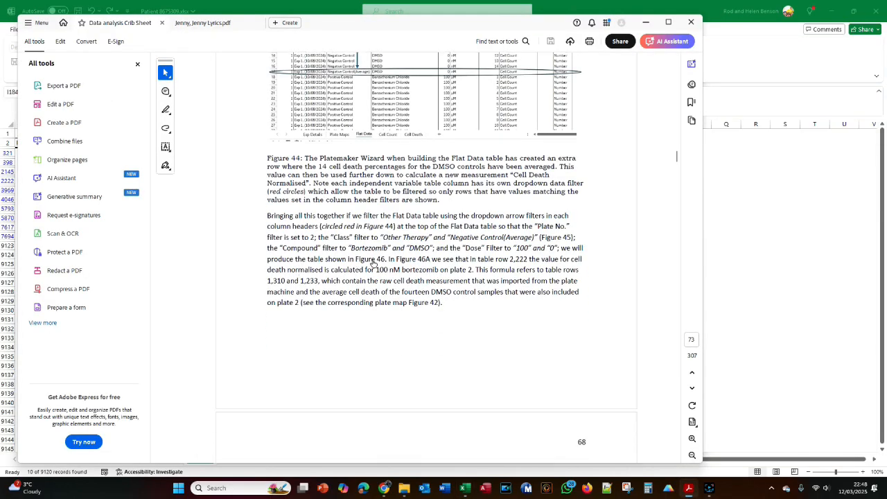
scroll(371, 264, "down", 6)
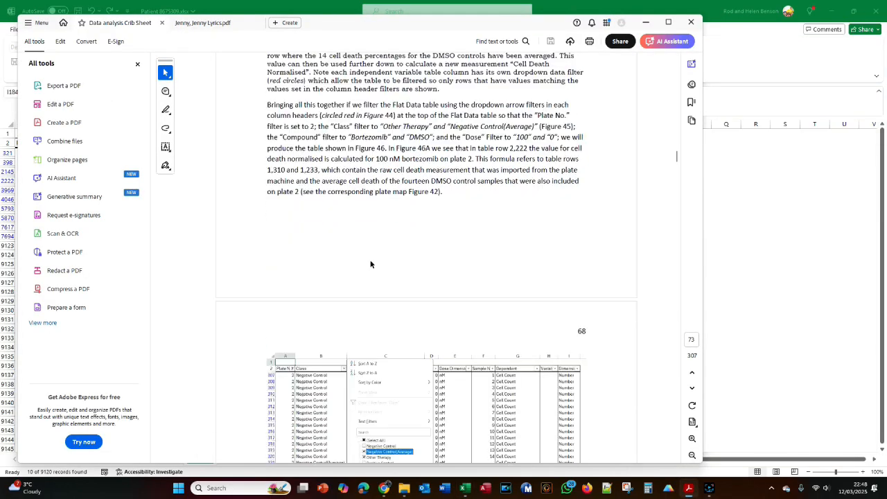
scroll(370, 261, "down", 10)
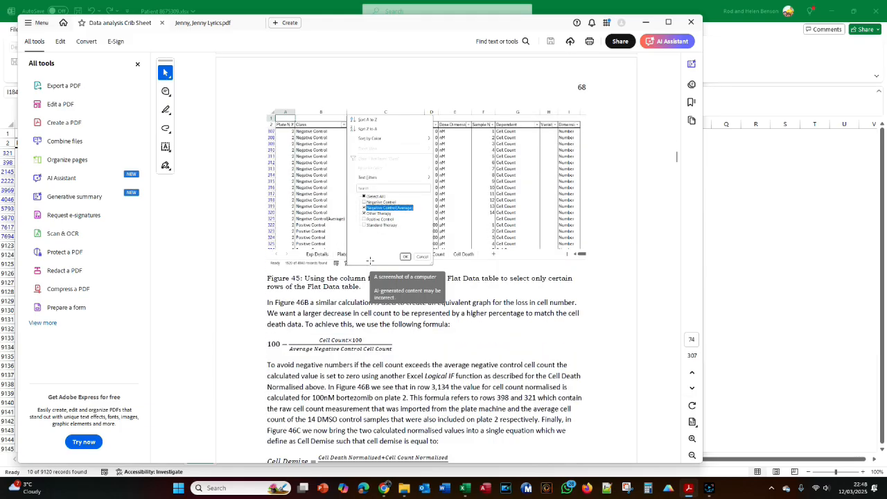
scroll(370, 260, "down", 9)
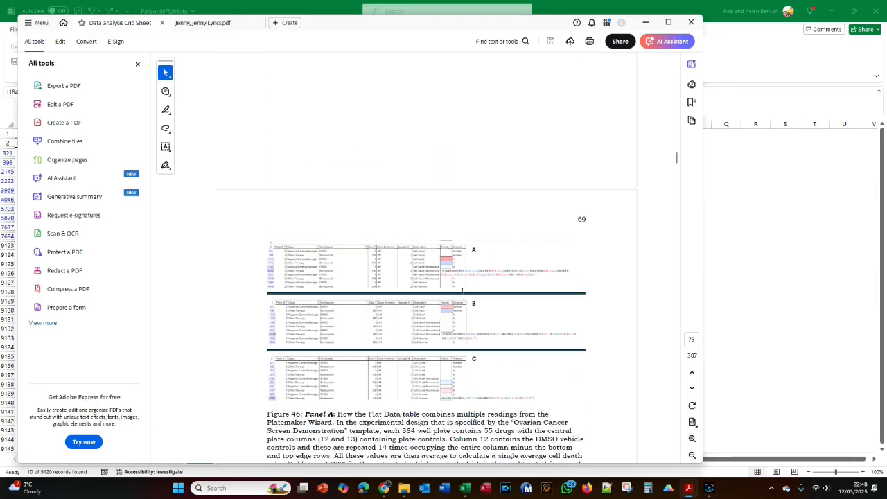
scroll(462, 291, "down", 2)
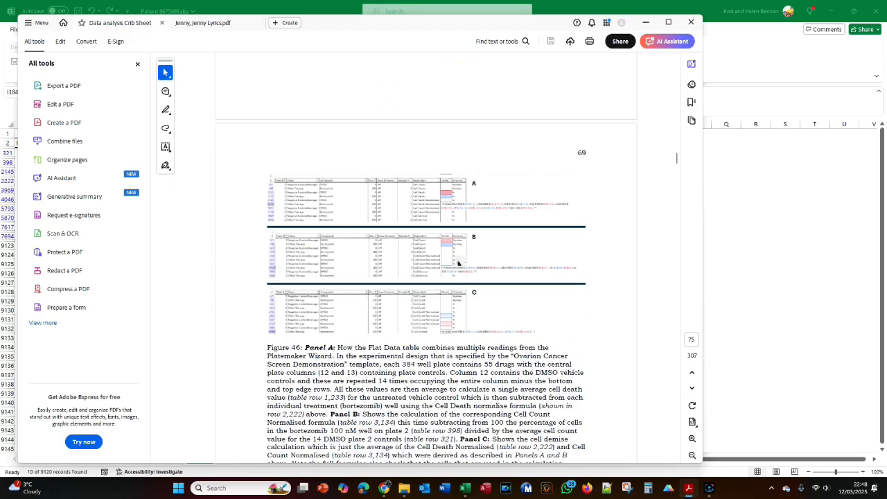
key("alt+Tab")
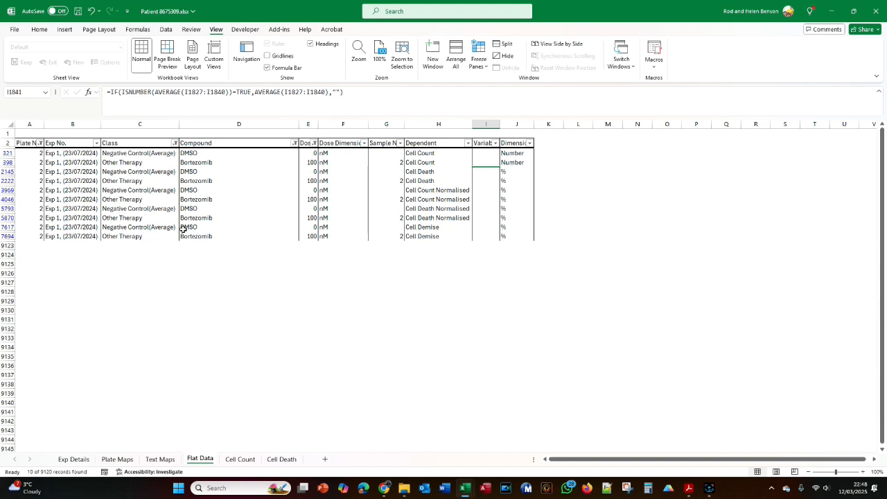
- Examine the Cell Death Normalised formula and its referenced cells for 100 nM Bortezomib, look at the Cell Count sheet, and return to Flat Data
left_click(418, 219)
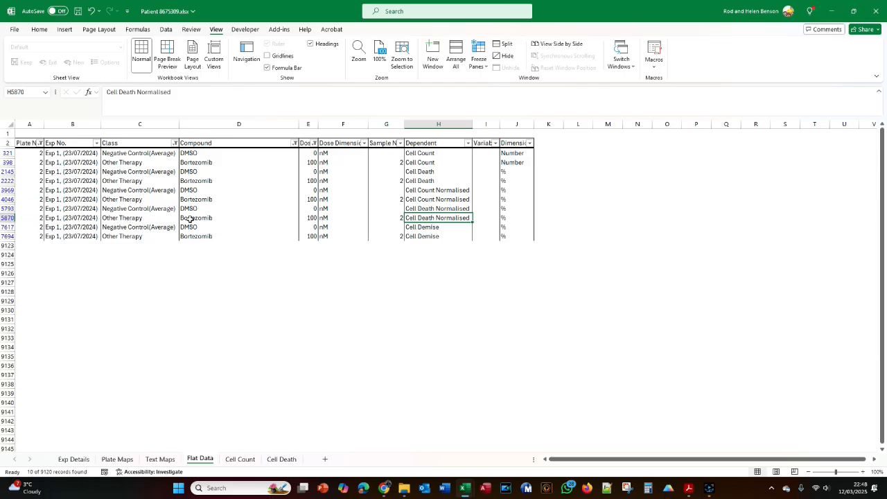
left_click(491, 218)
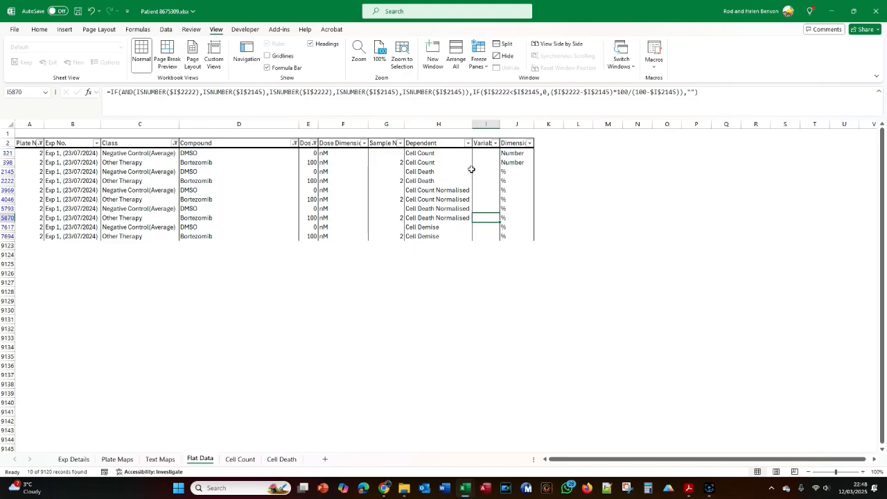
left_click(380, 108)
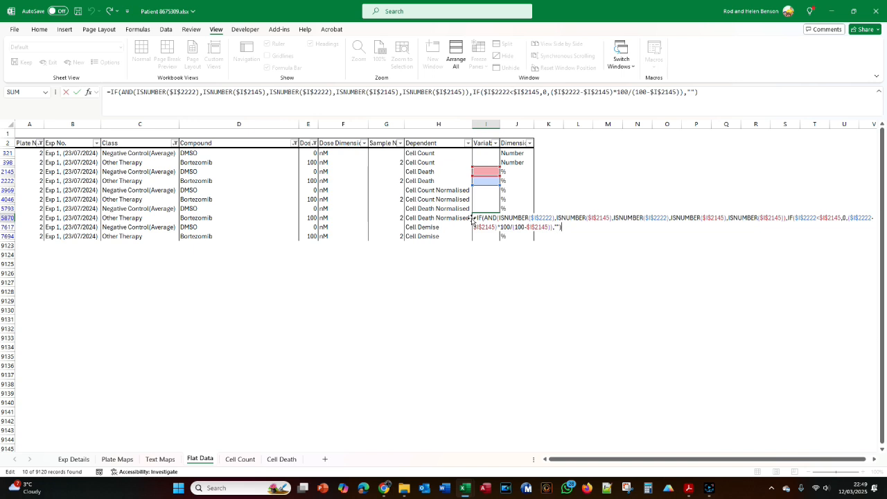
key("Escape")
left_click(240, 459)
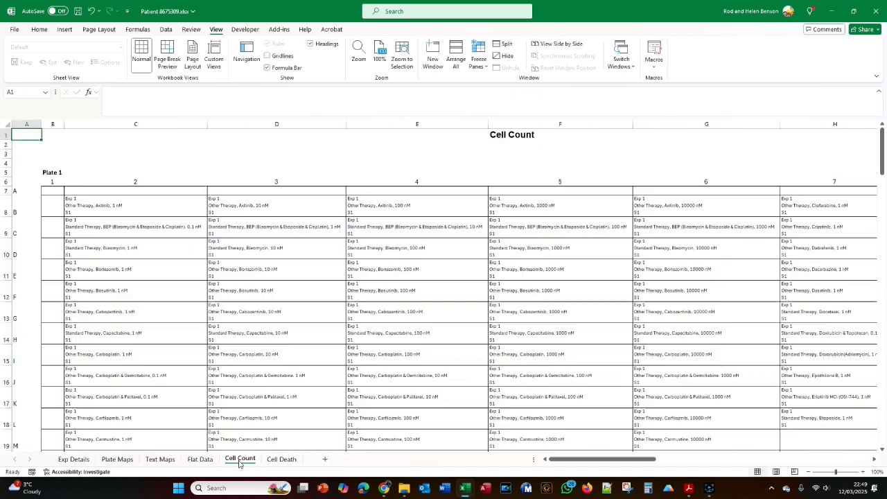
left_click(197, 460)
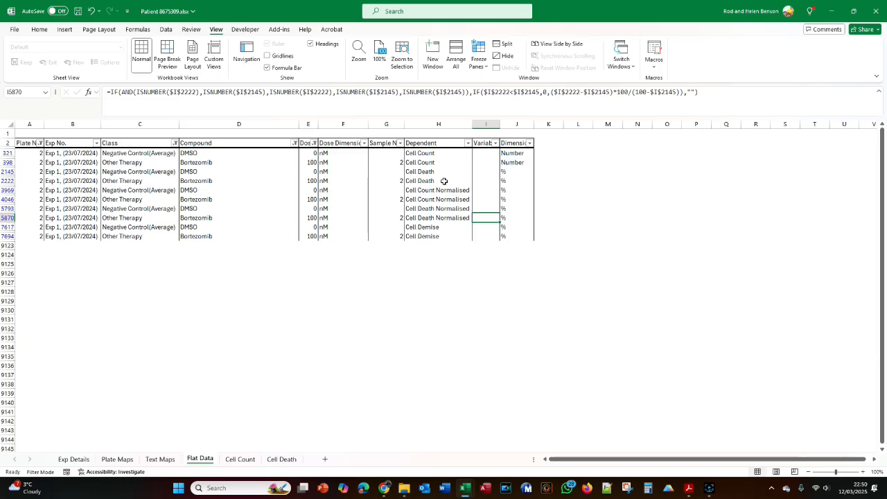
- Inspect the Cell Count Normalised formula in the DMSO row and show the derived dependent variable definitions on the Exp Details sheet
key("Up")
key("Up")
key("Up")
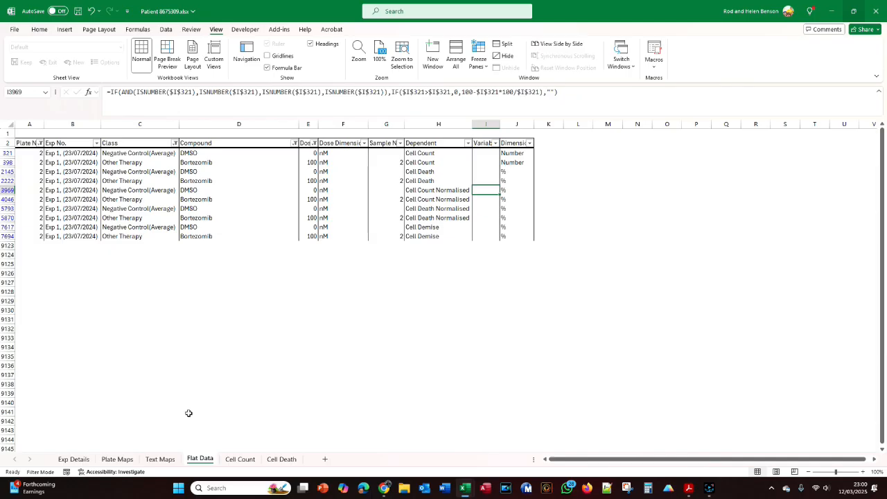
left_click(76, 460)
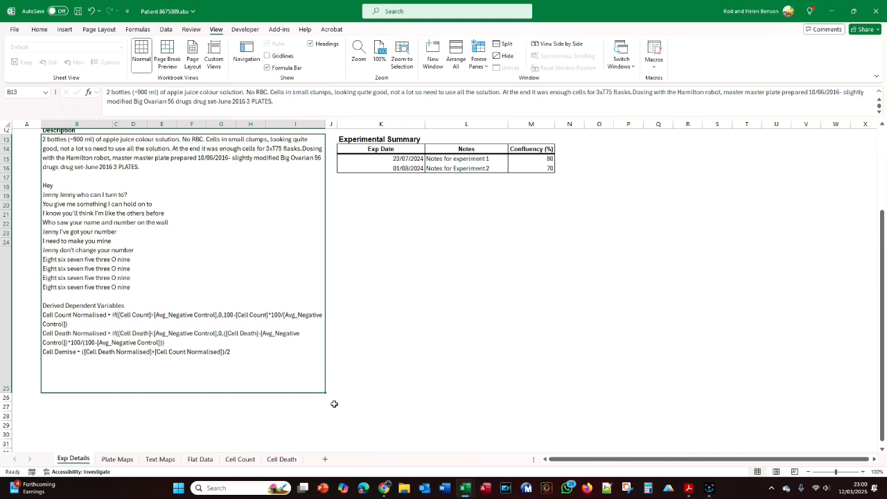
- Review Figure 46 in the Data analysis Crib Sheet PDF, including the Cell Demise calculation, and return to the Excel workbook
key("alt+Tab")
key("alt+Tab")
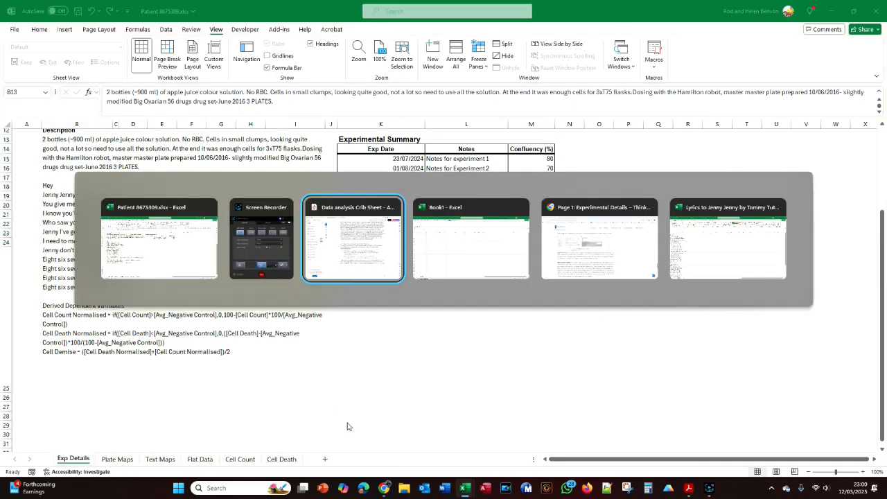
scroll(379, 375, "up", 4)
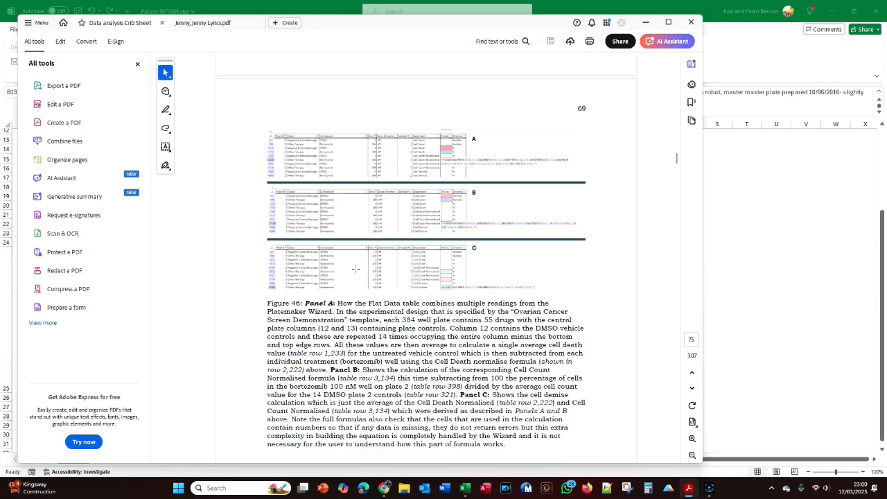
key("alt+Tab")
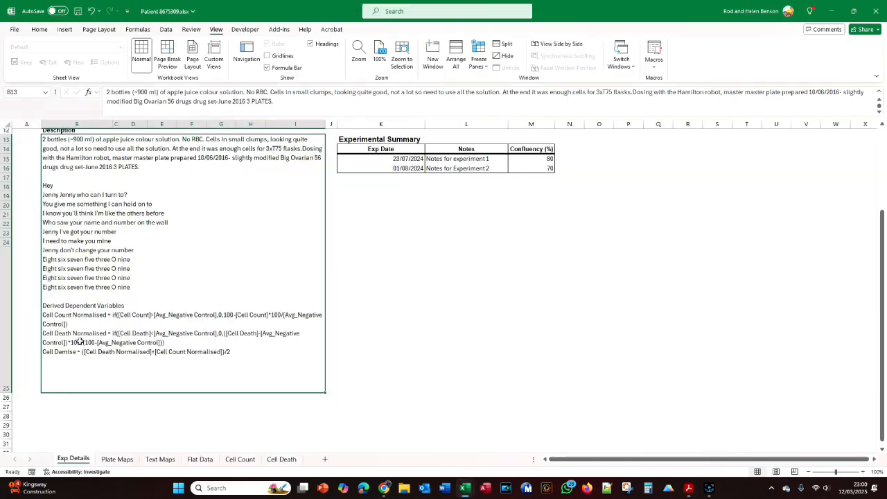
- Inspect the Cell Count Normalised and Cell Demise formulas for 100 nM Bortezomib on Flat Data, and return to the Exp Details sheet
left_click(200, 459)
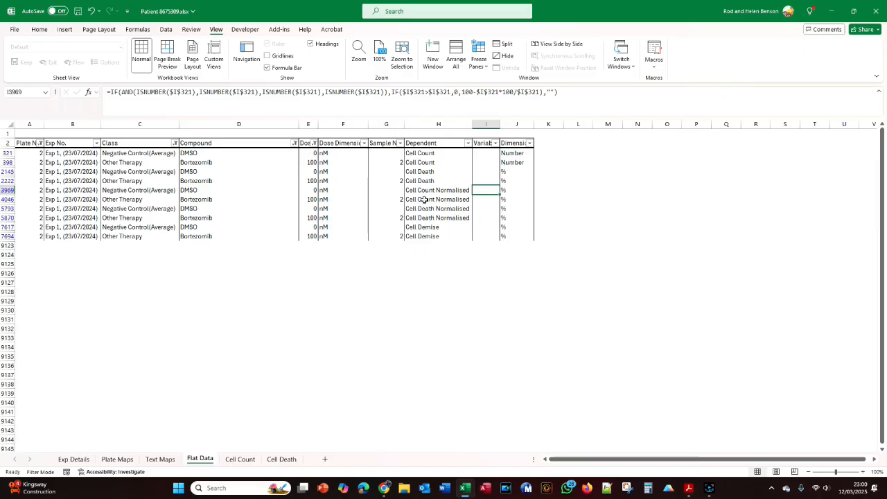
left_click(478, 199)
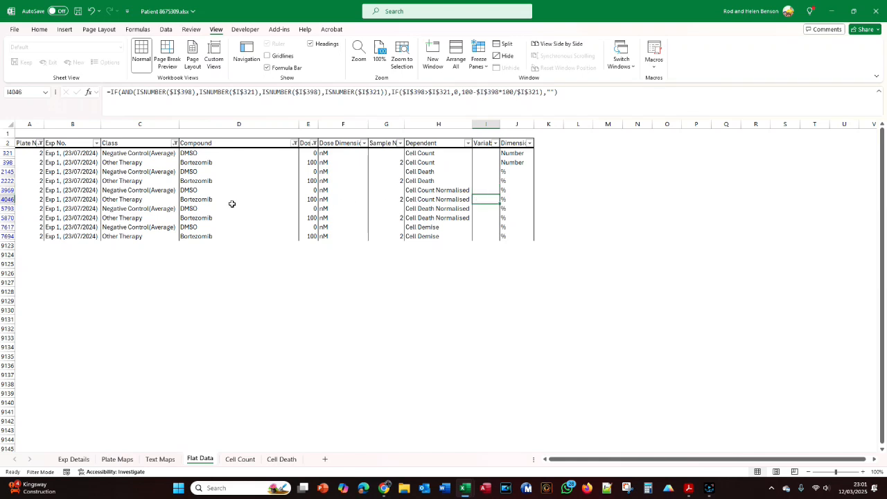
key("F2")
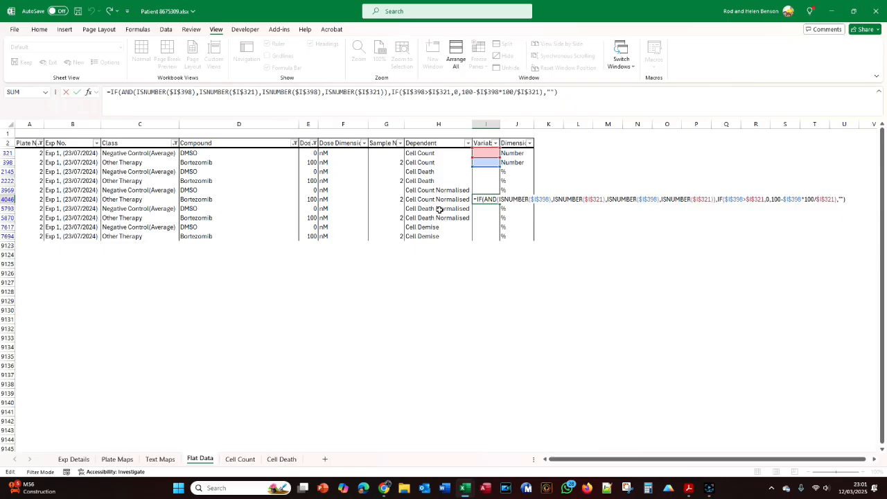
left_click(479, 238)
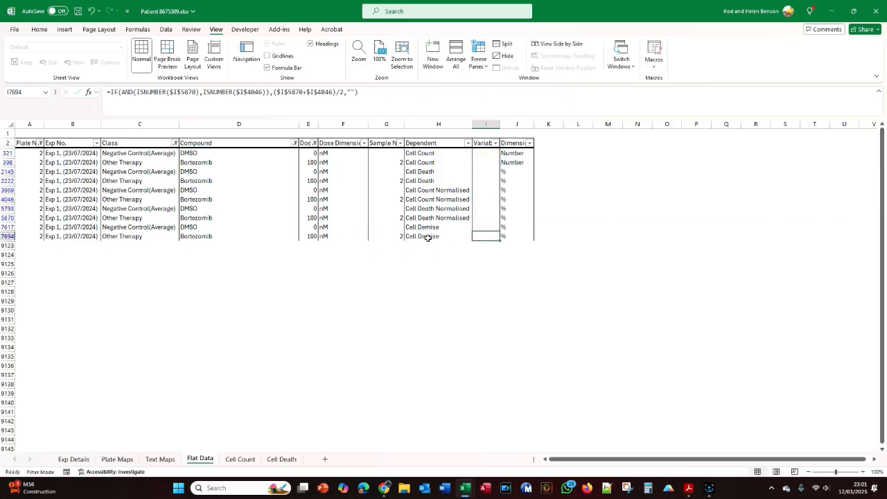
key("F2")
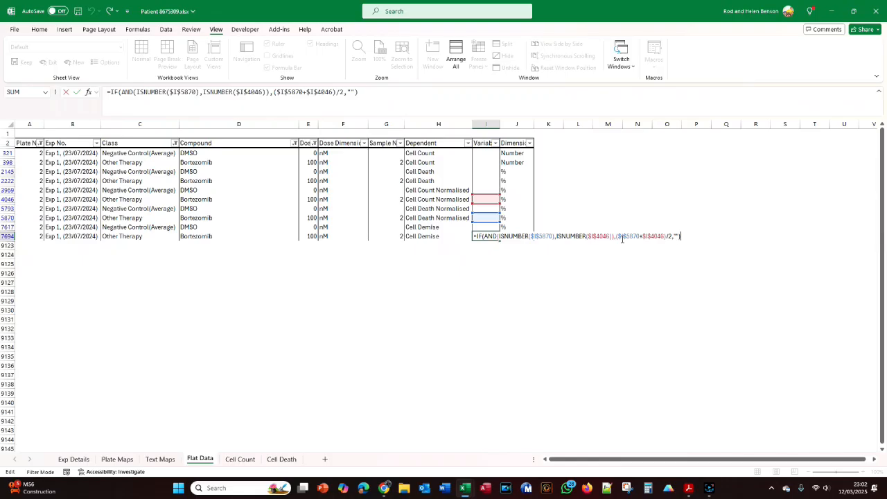
left_click(73, 459)
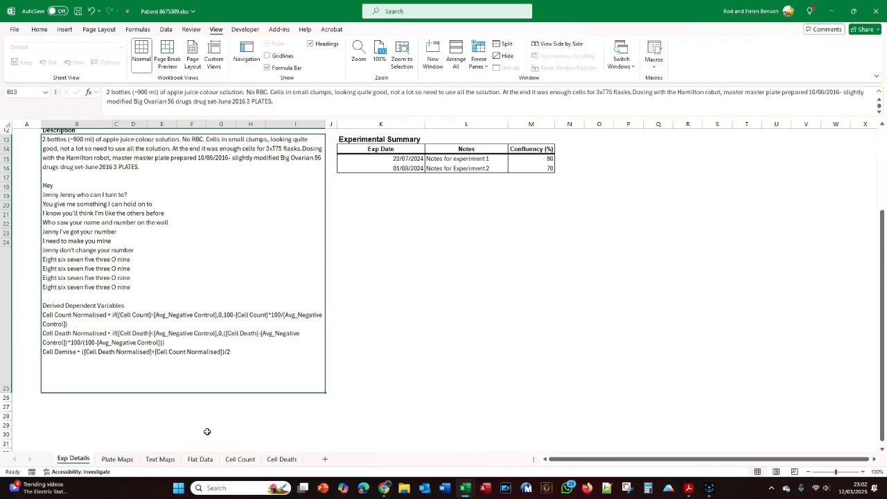
- Read section 4.2.5 of the crib sheet PDF on how the Wizard chooses which control average to use in derived formulas
key("alt+Tab")
scroll(370, 378, "down", 3)
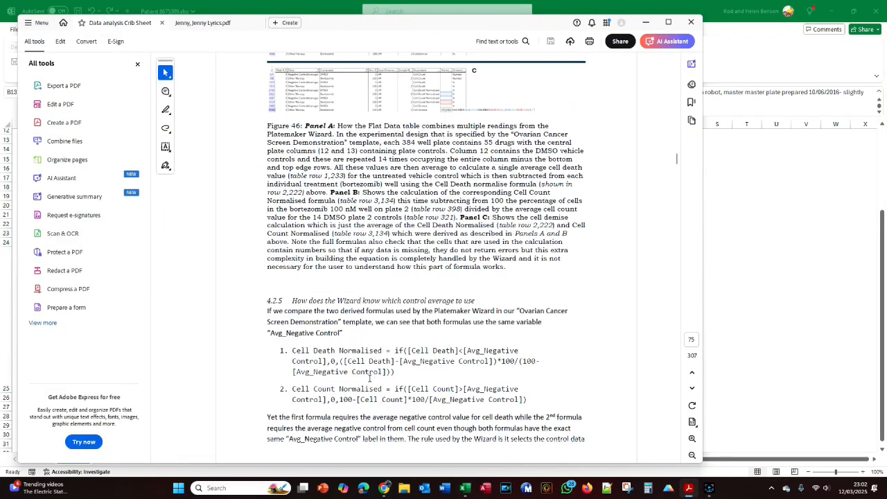
scroll(369, 378, "down", 3)
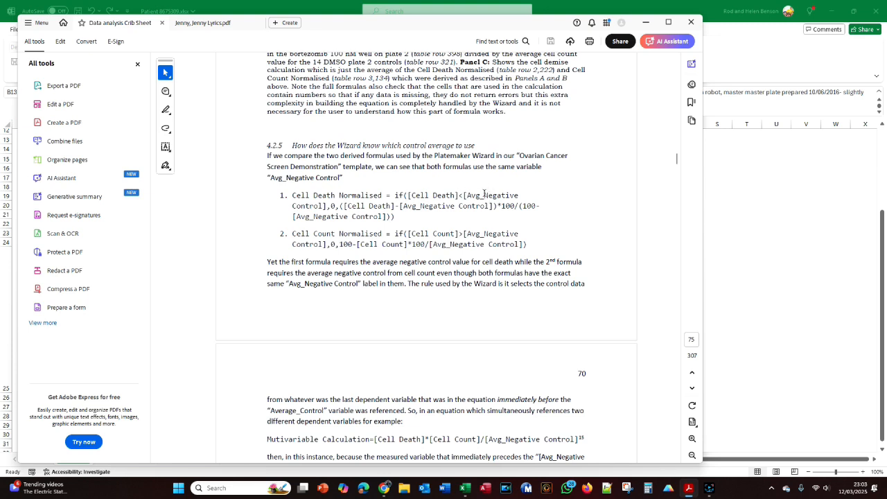
scroll(482, 204, "down", 1)
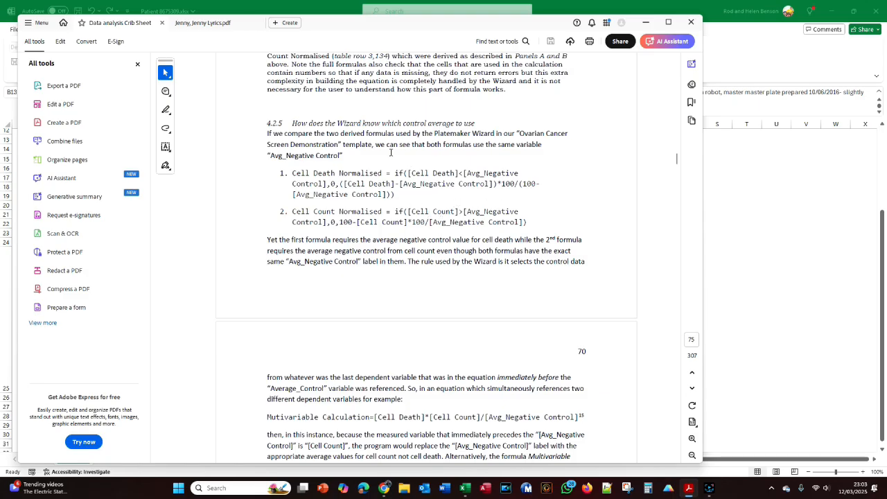
scroll(434, 211, "down", 1)
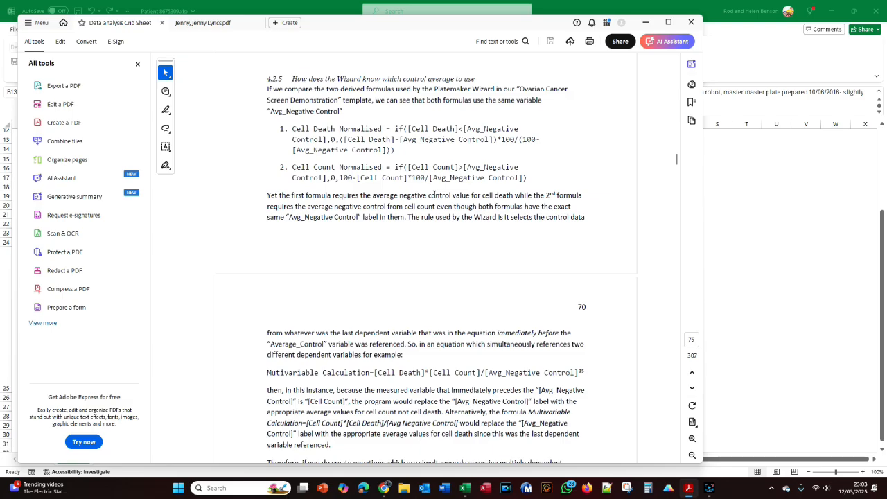
scroll(428, 172, "down", 4)
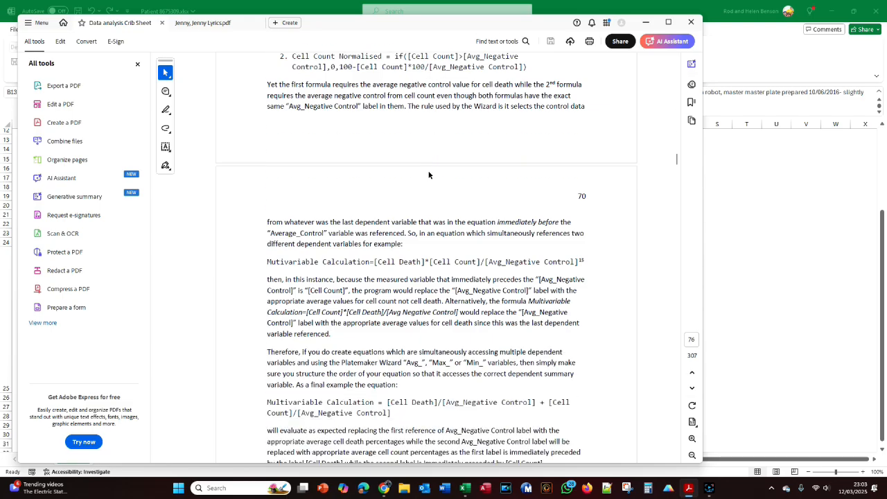
scroll(428, 171, "down", 1)
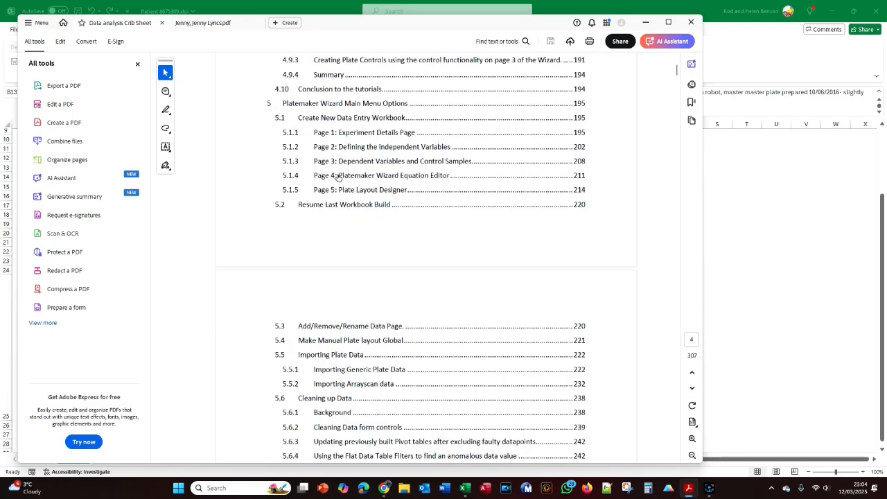
- Open the crib sheet's section "Page 4: Platemaker Wizard Equation Editor" from its contents, read it, and return to the Excel workbook
left_click(412, 176)
scroll(410, 203, "down", 10)
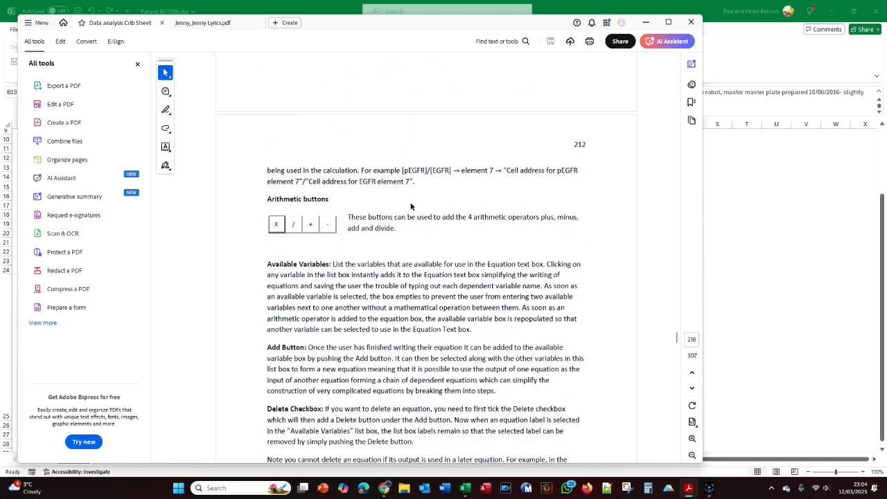
key("alt+Tab")
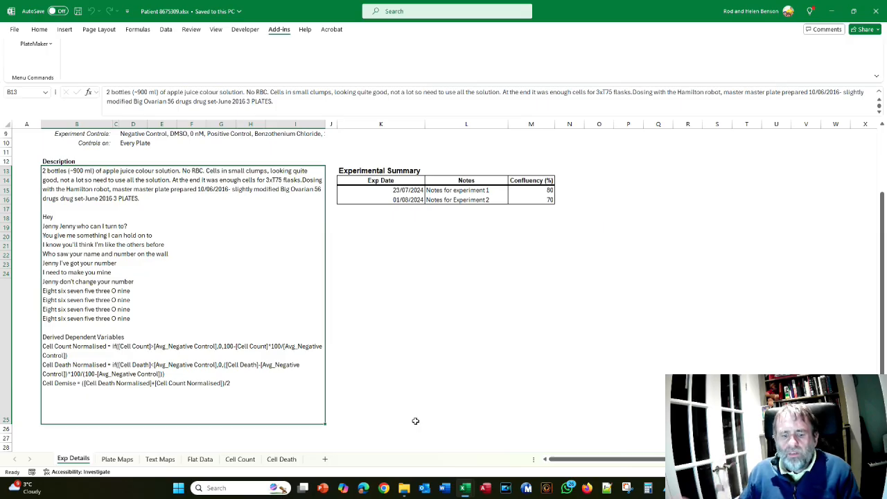
- Switch to File Explorer and browse the AstraZeneca folder inside the PlateMaker Wizard Data Customers folder
key("alt+Tab")
key("Tab")
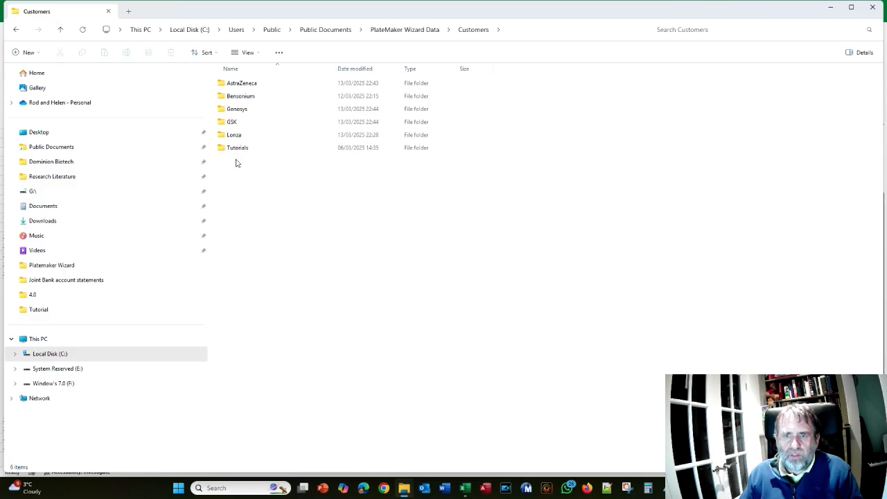
double_click(242, 84)
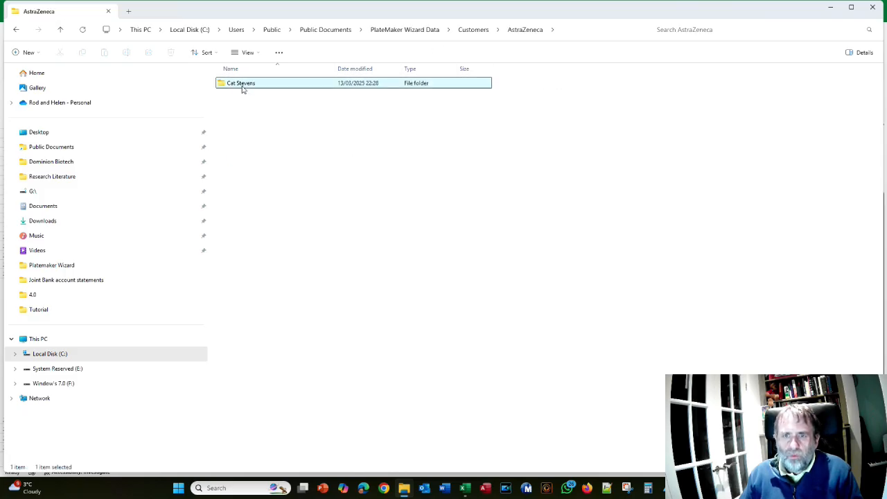
double_click(248, 97)
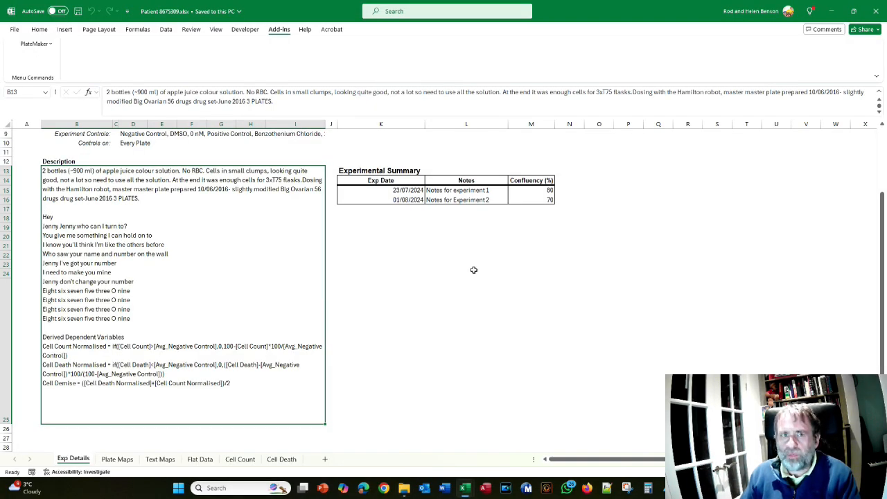
- Close the patient workbook and switch to the blank Book1 workbook
left_click(877, 11)
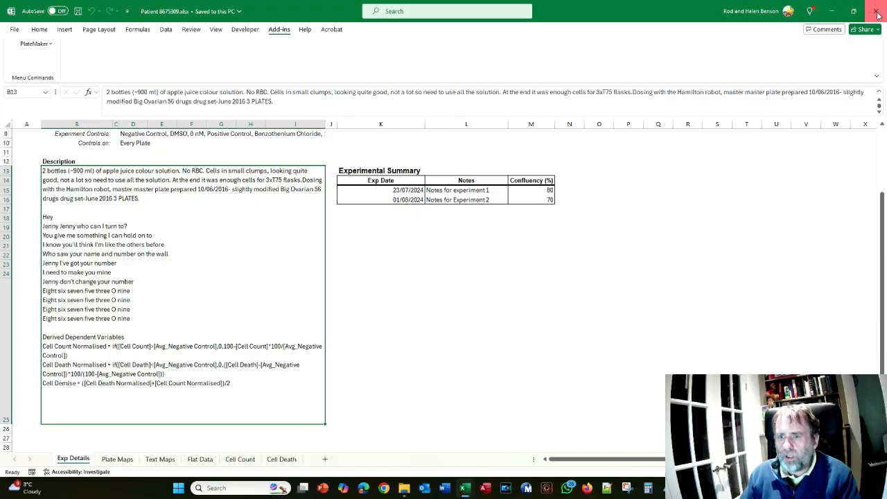
key("alt+Tab")
key("alt+Tab")
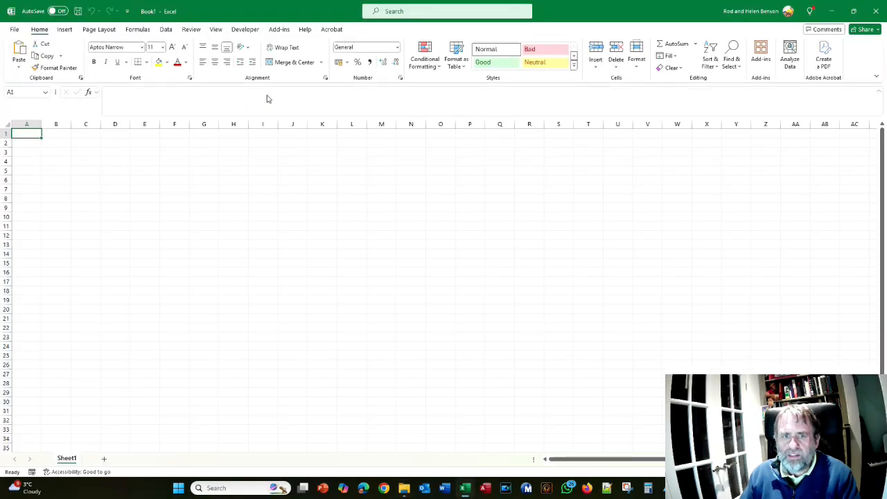
- Open the PlateMaker Experiment Register database in Access, accept the security notice, and maximise its window
left_click(280, 29)
left_click(33, 46)
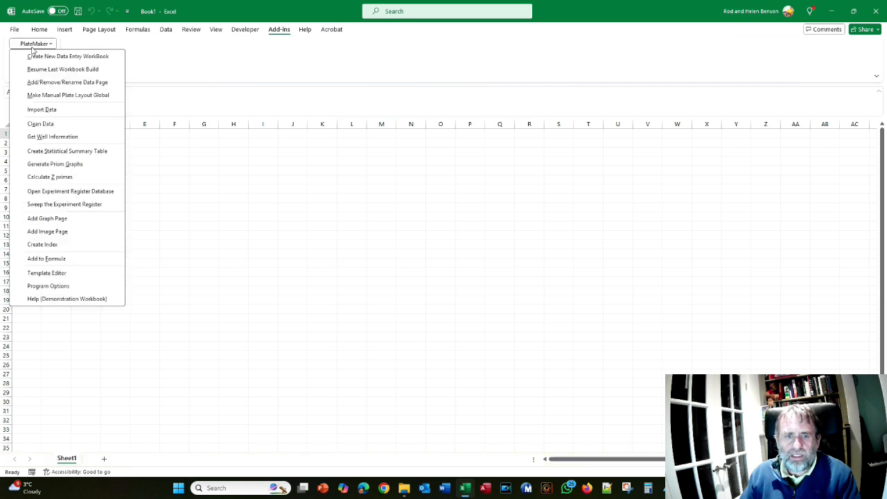
left_click(70, 194)
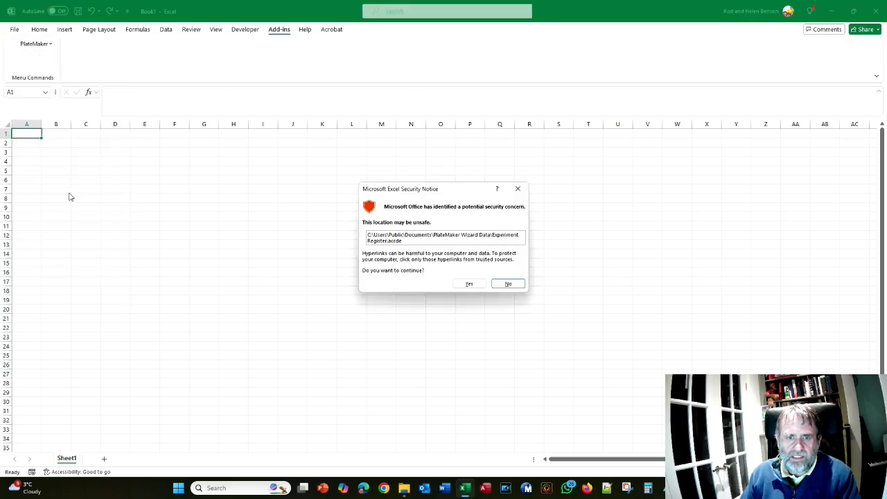
left_click(479, 286)
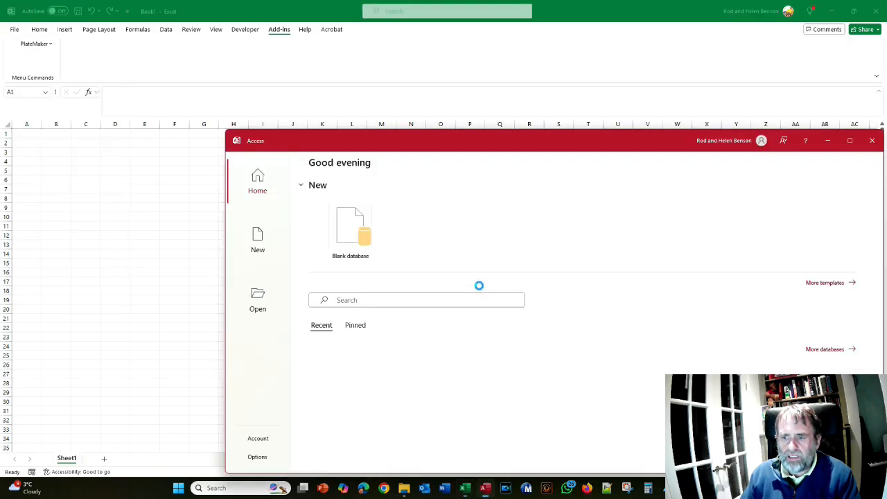
left_click(567, 361)
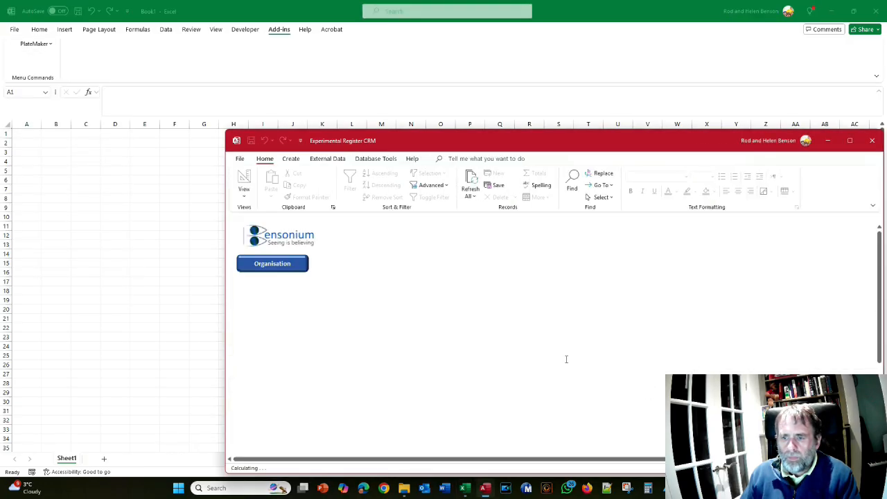
left_click(847, 141)
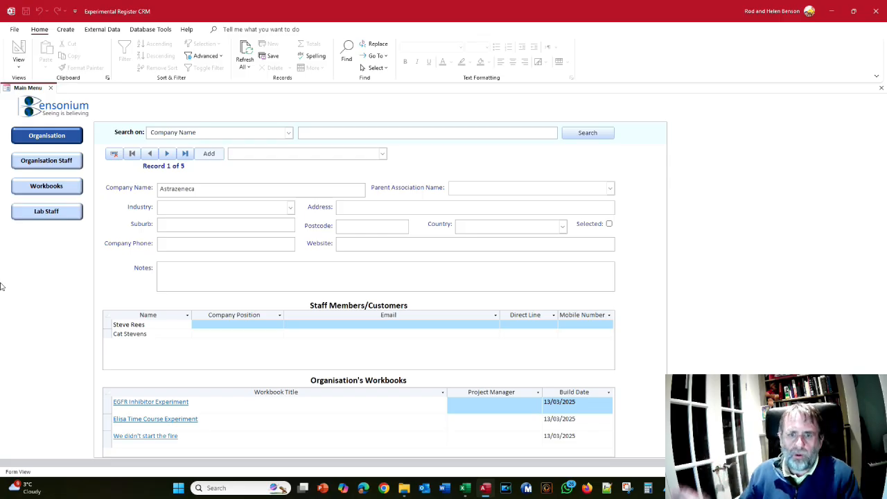
- Browse the Organisation Staff records as far as the GSK customer linked to the "Goodbye Yellow brick road" workbook
left_click(45, 162)
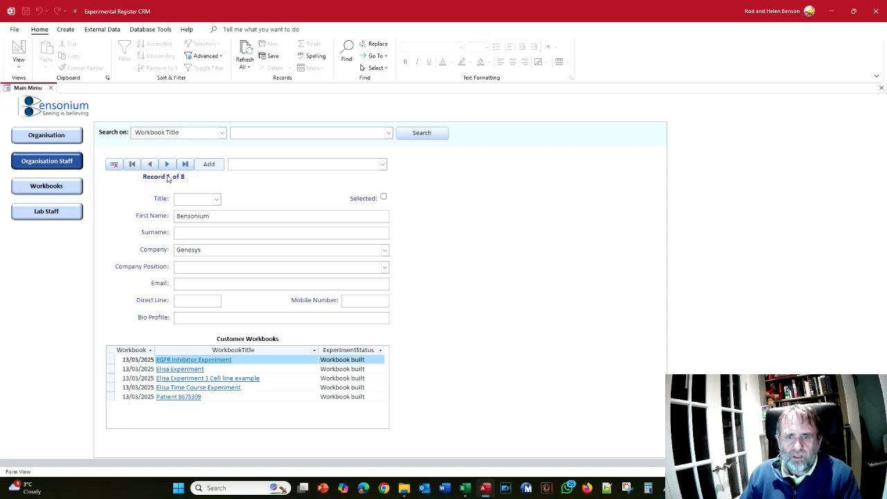
left_click(167, 168)
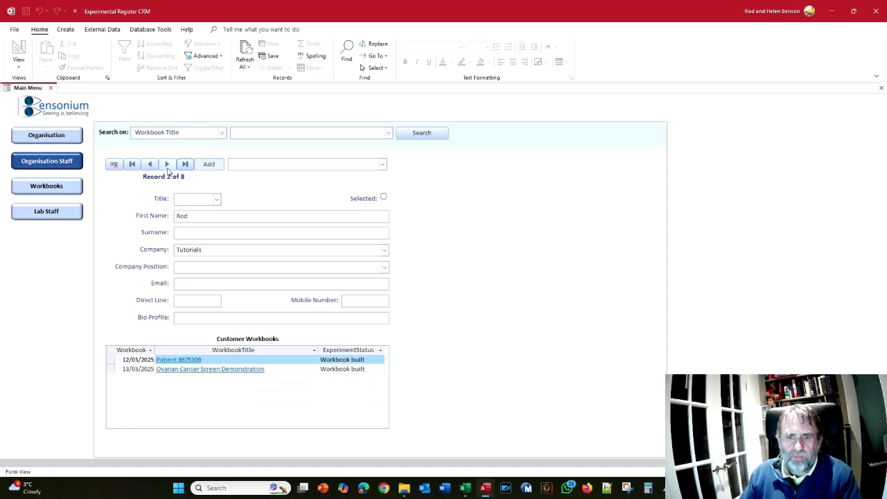
left_click(167, 168)
left_click(167, 169)
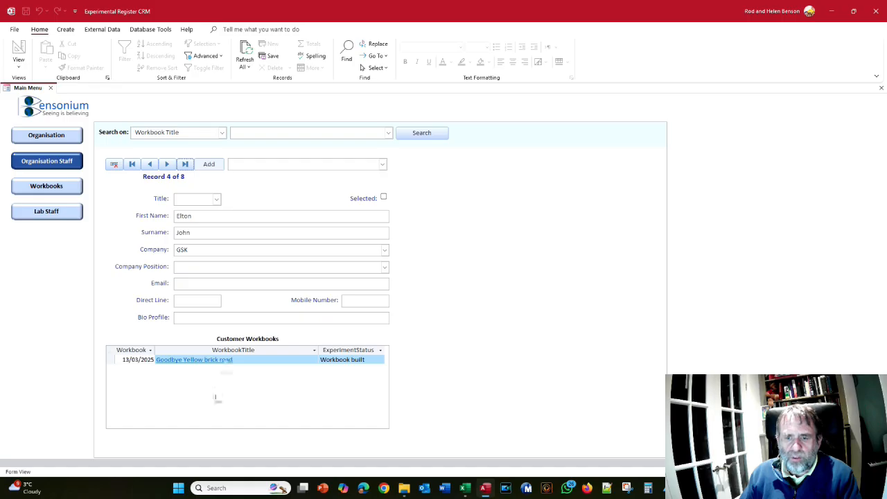
- Open the "Goodbye Yellow brick road" workbook record and set its experiment status to Experiment(s) in progress
left_click(179, 362)
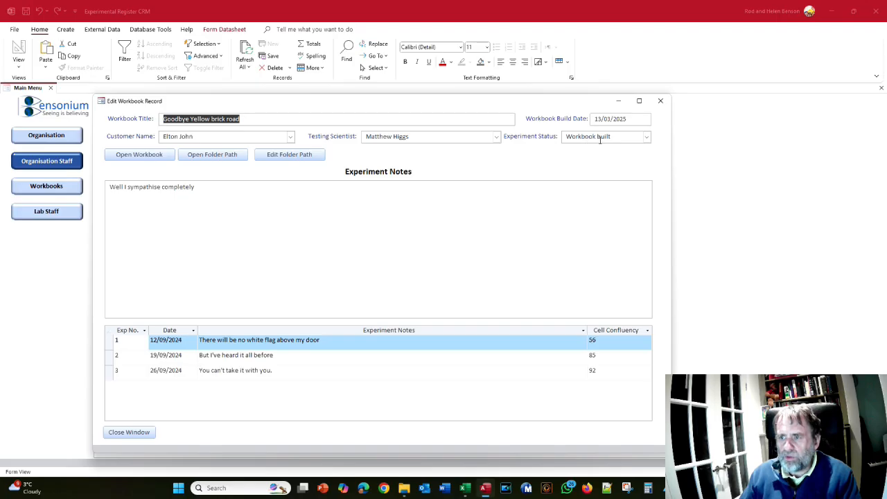
left_click(645, 137)
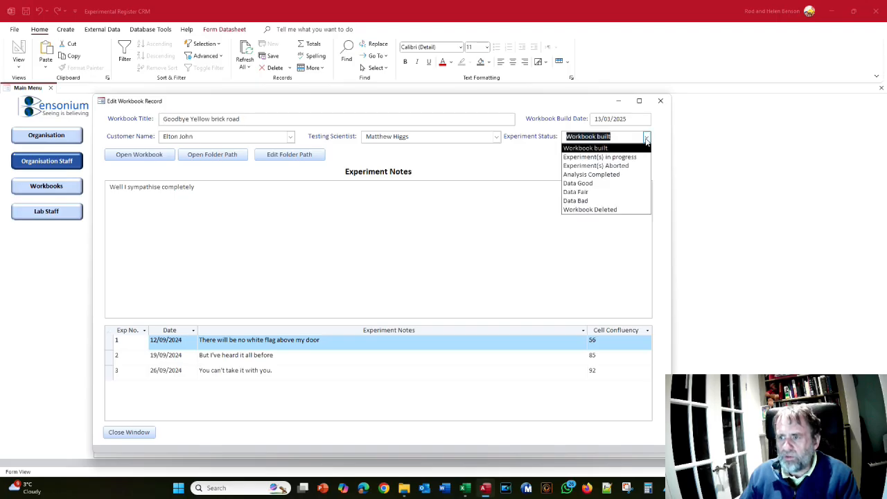
left_click(636, 158)
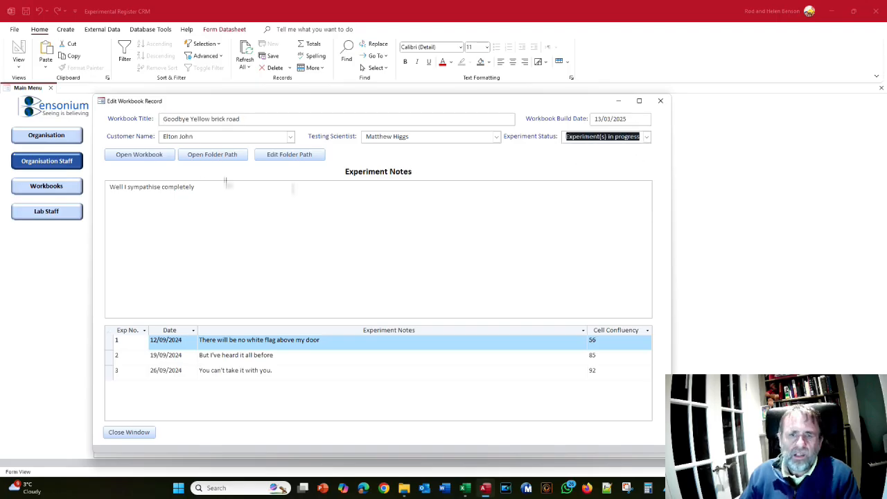
- Open the "Goodbye Yellow brick road" workbook from its register record and show its Plate Maps sheet
left_click(136, 158)
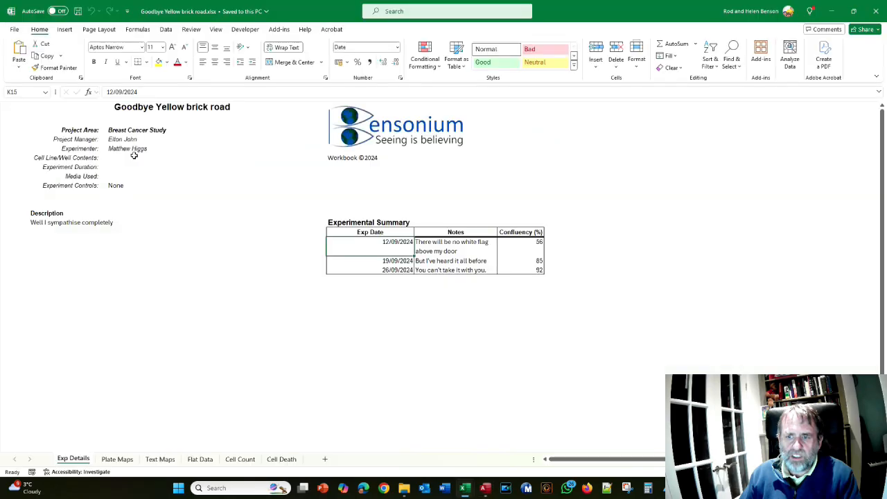
left_click(117, 459)
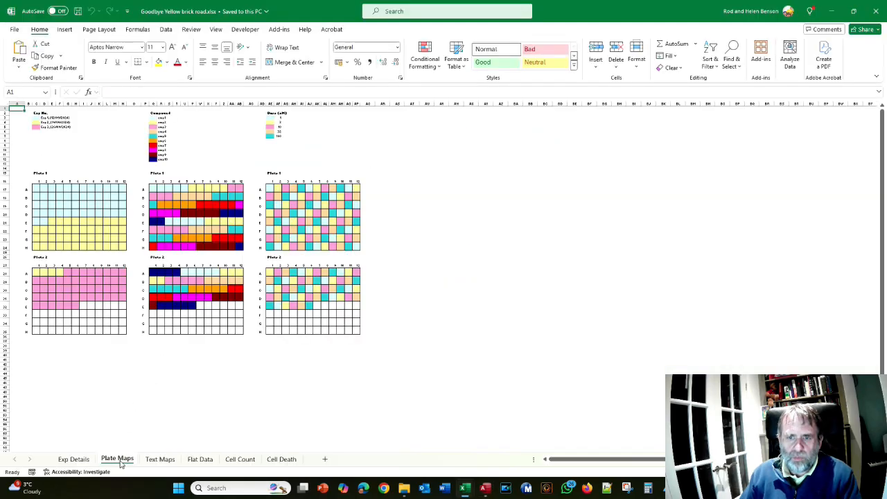
- View the Text Maps sheet, close the "Goodbye Yellow brick road" workbook, and close its record in the register database
left_click(166, 460)
left_click(879, 9)
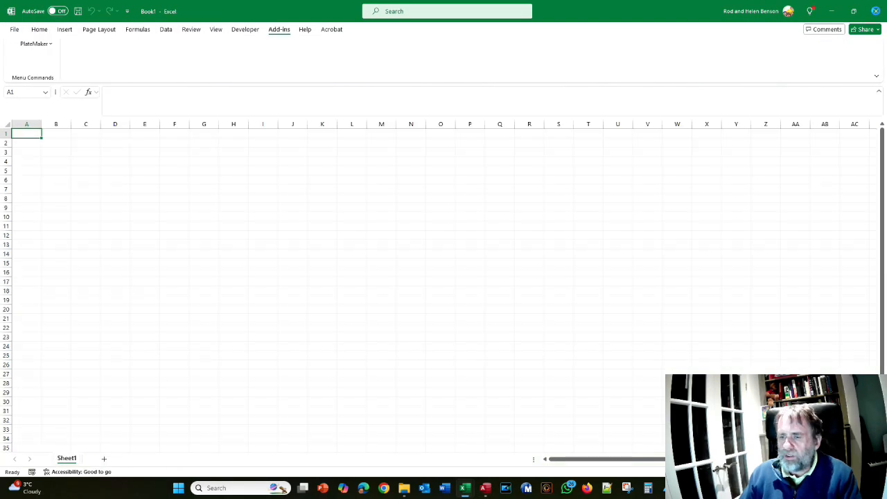
key("alt")
key("alt+Tab")
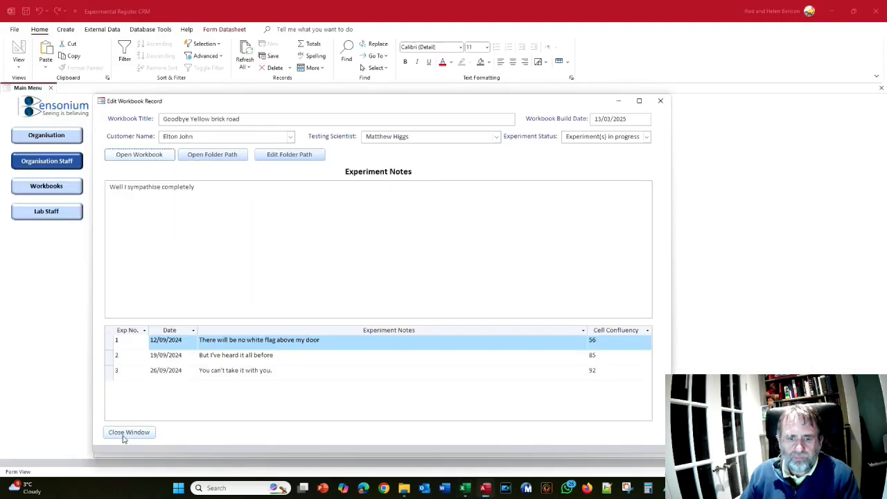
left_click(128, 433)
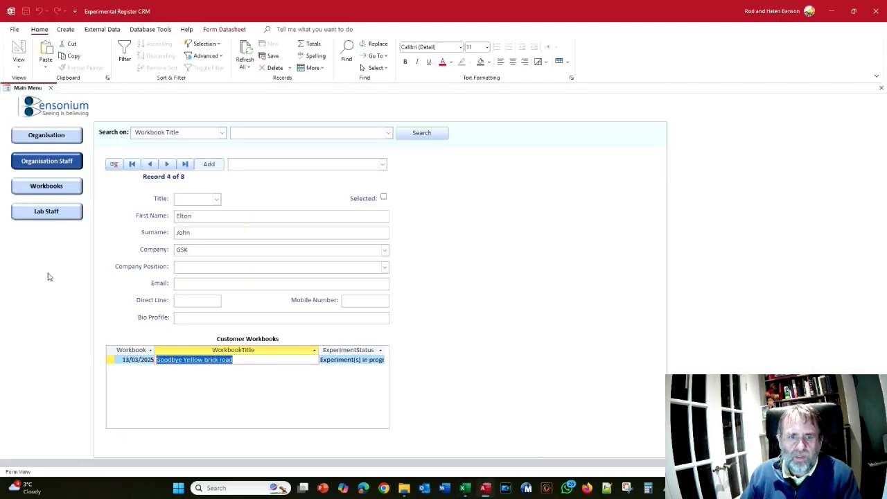
- Browse the Lab Staff records to the "We didn't start the fire" workbook, open its record and view its storage folder
left_click(48, 213)
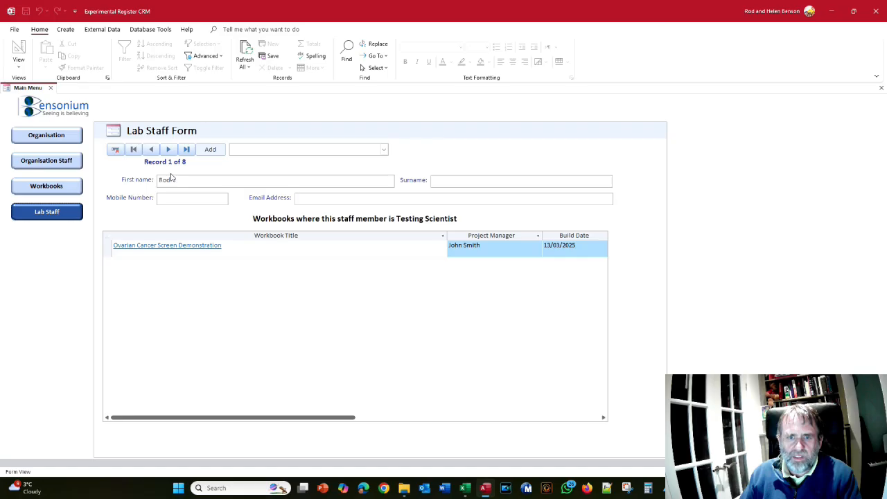
left_click(168, 149)
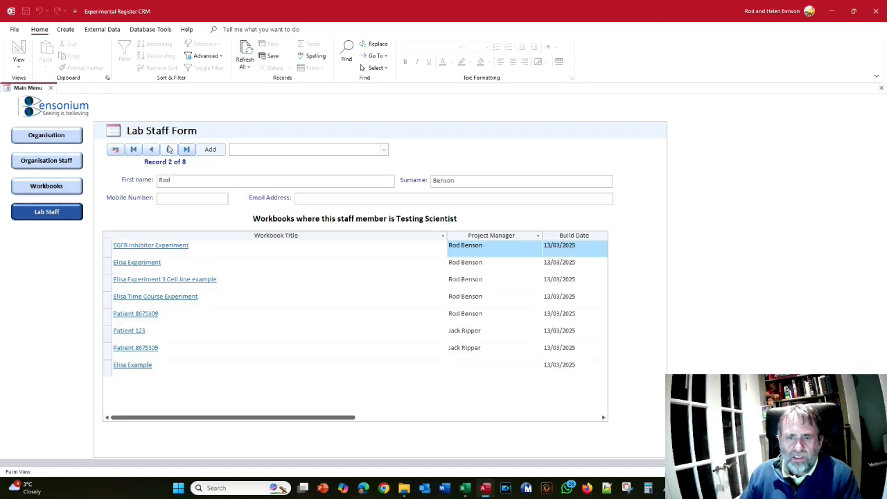
left_click(169, 149)
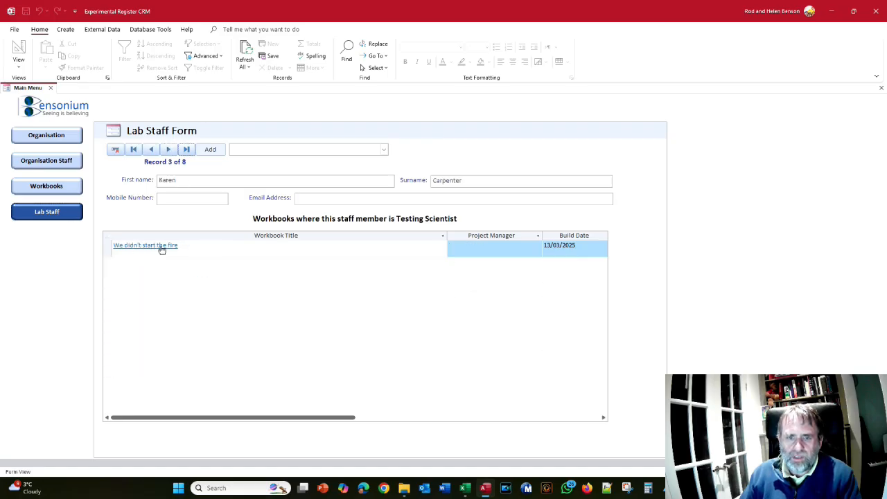
left_click(134, 248)
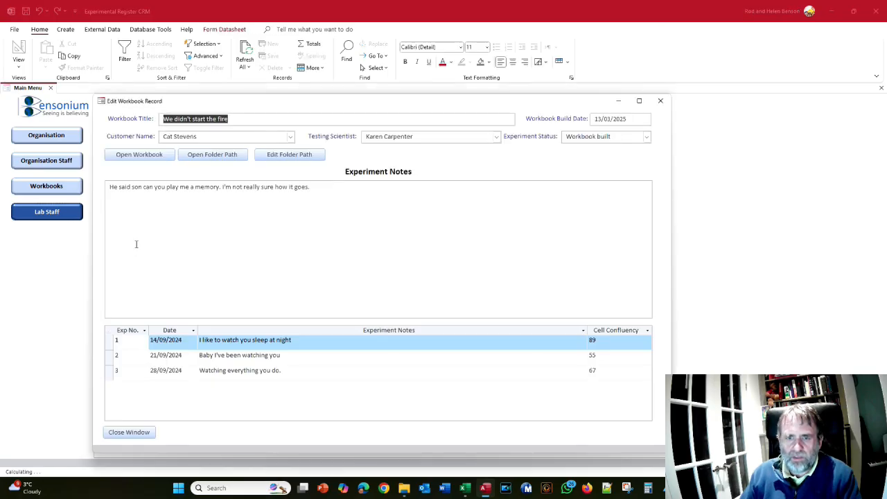
left_click(231, 158)
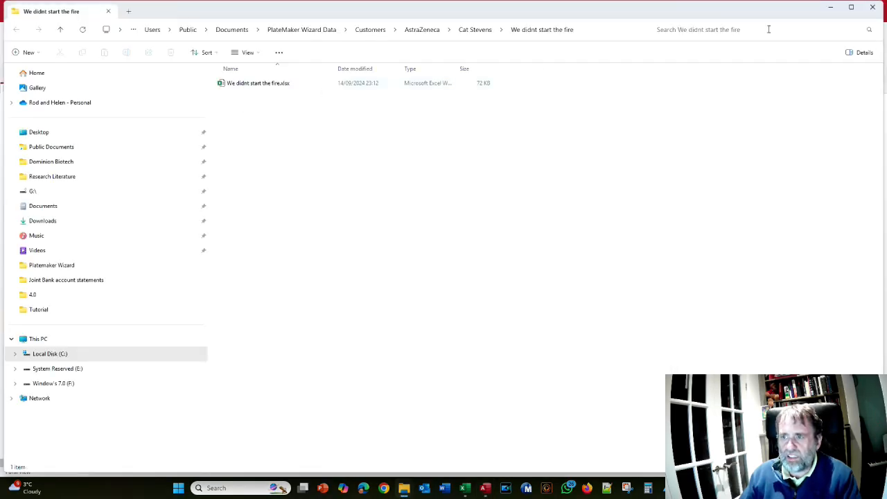
left_click(873, 7)
- Open the "We didn't start the fire" workbook from its record, view its Text Maps and Exp Details sheets, and close the workbook and record
left_click(128, 158)
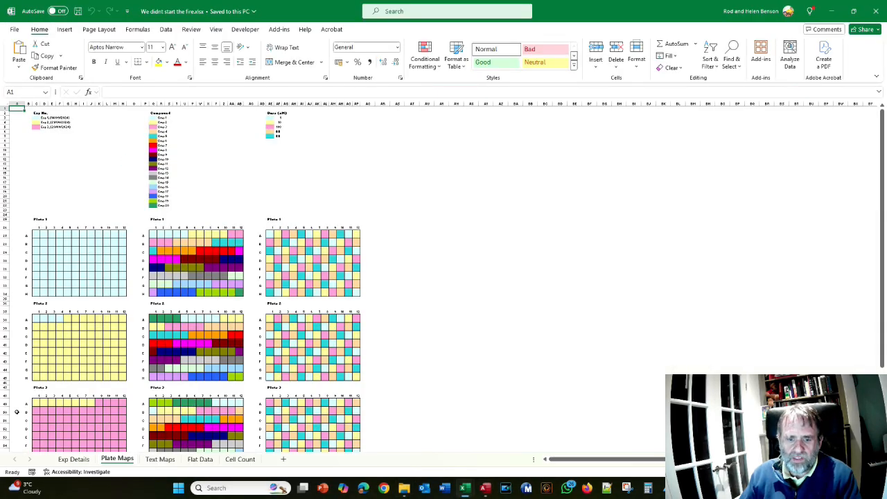
left_click(160, 459)
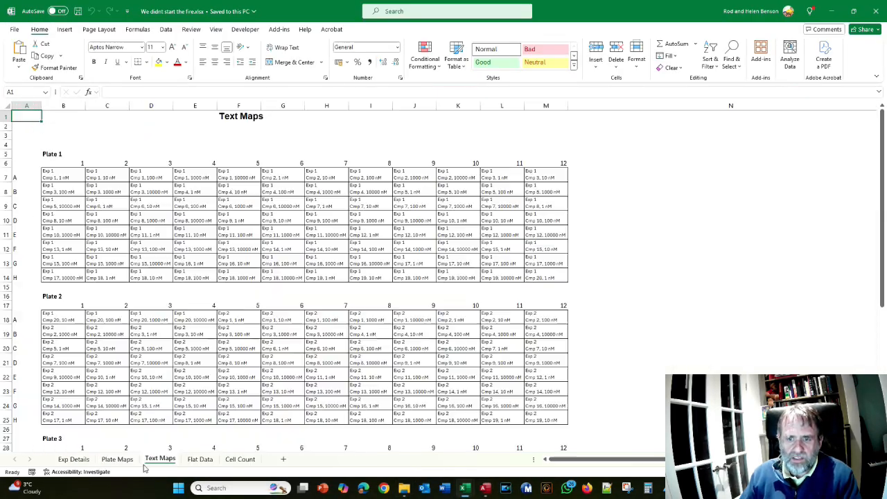
left_click(74, 458)
left_click(876, 9)
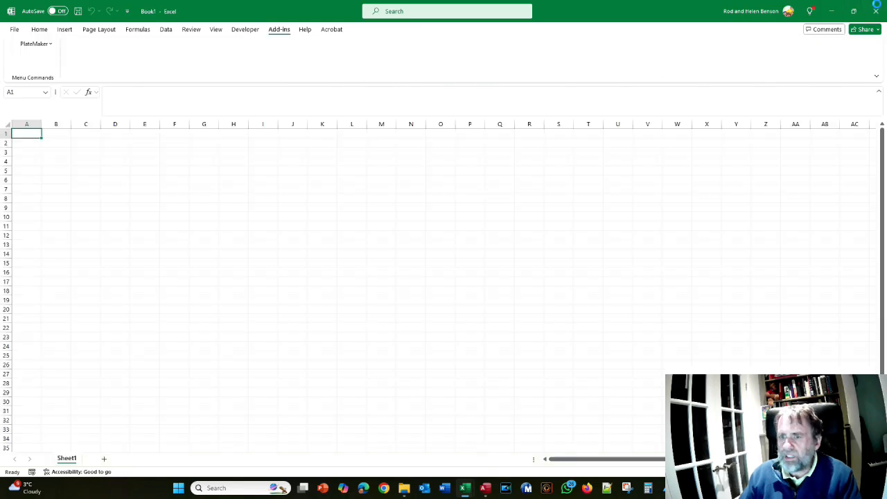
left_click(876, 7)
left_click(123, 431)
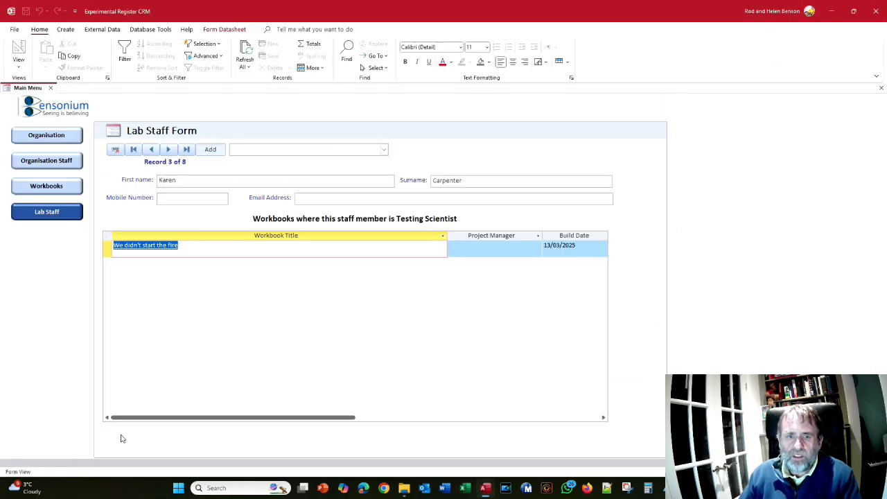
- Search the Organisation records by Workbook Name for "Patient 123"
left_click(55, 136)
left_click(288, 132)
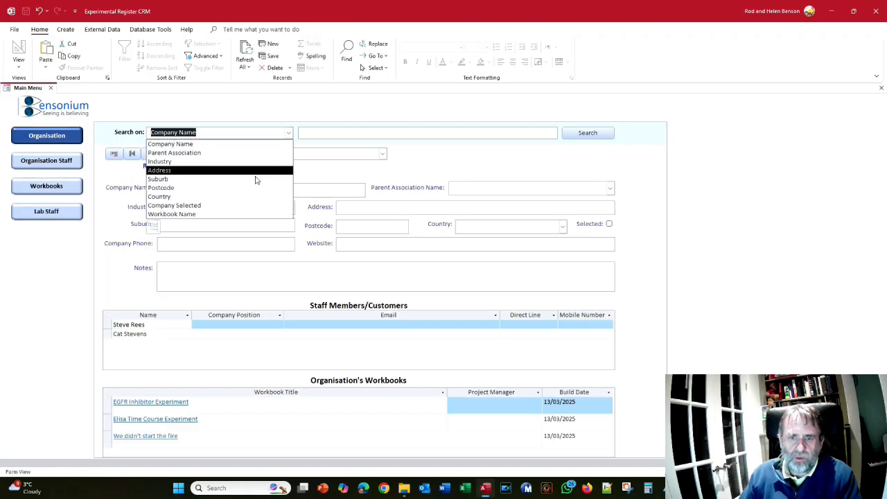
left_click(213, 214)
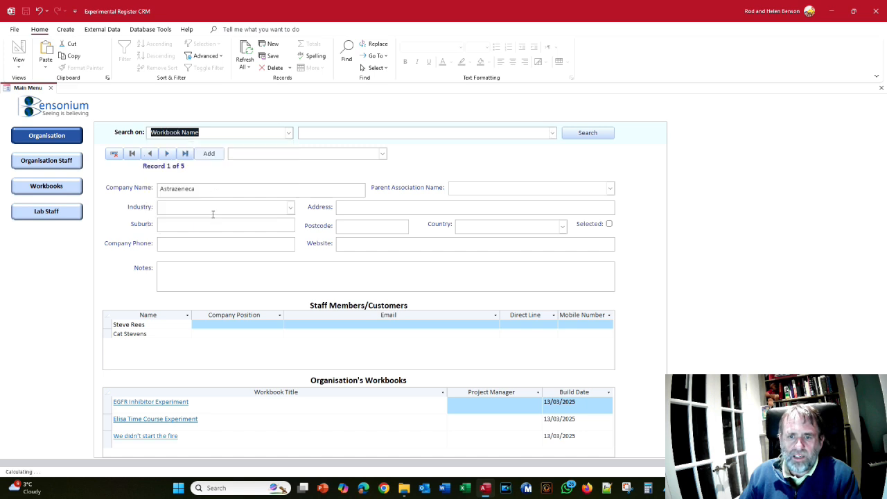
left_click(552, 132)
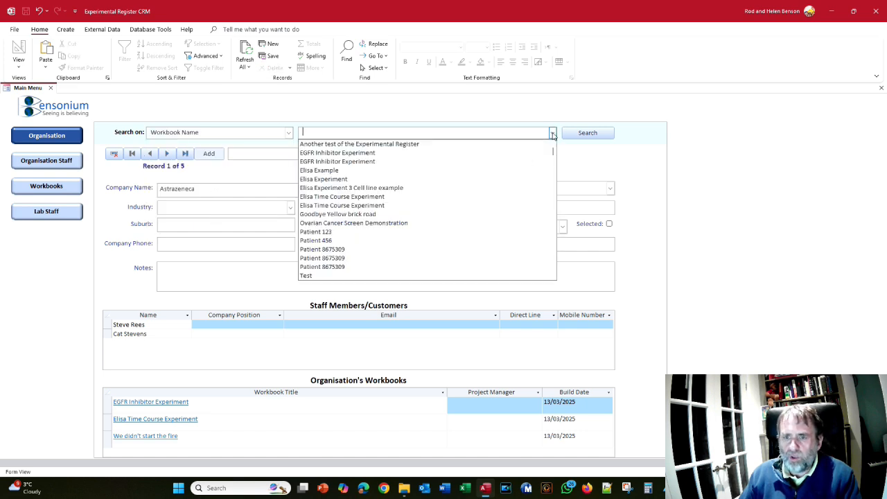
left_click(347, 231)
left_click(573, 135)
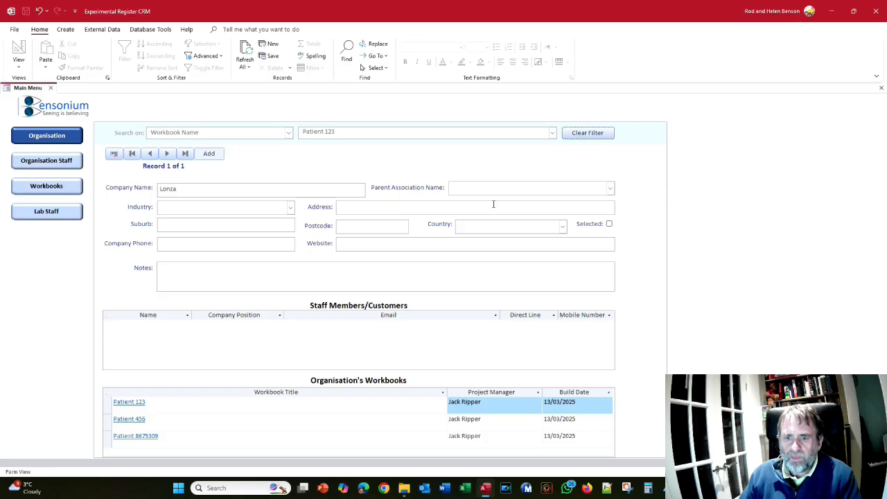
- Open Lonza's third listed workbook from its record, examine its Plate Maps sheet, and close the workbook and record
left_click(146, 437)
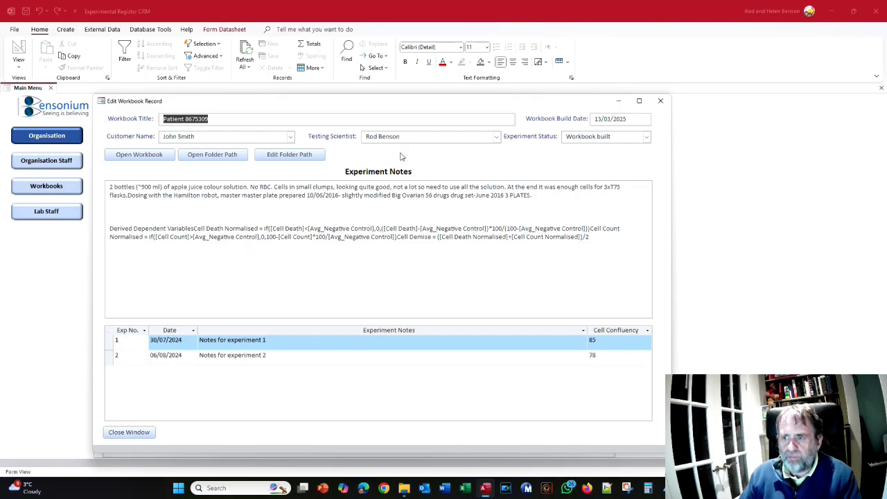
left_click(156, 159)
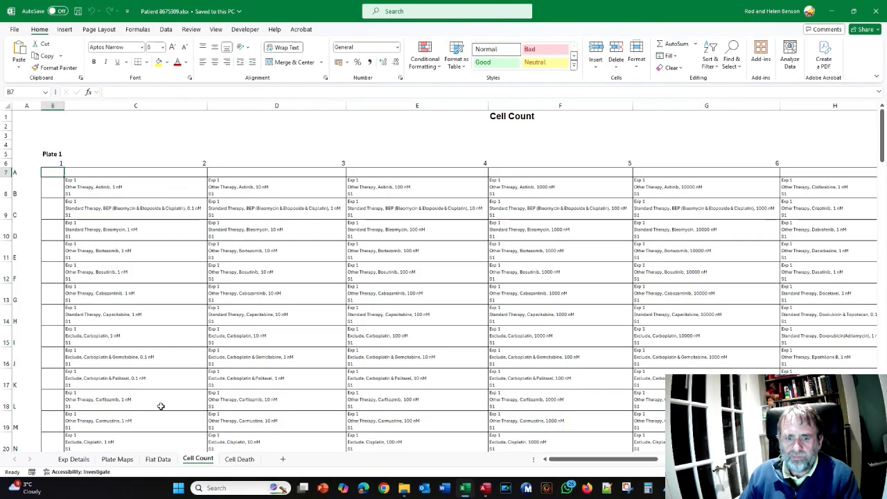
left_click(118, 459)
scroll(318, 318, "down", 5)
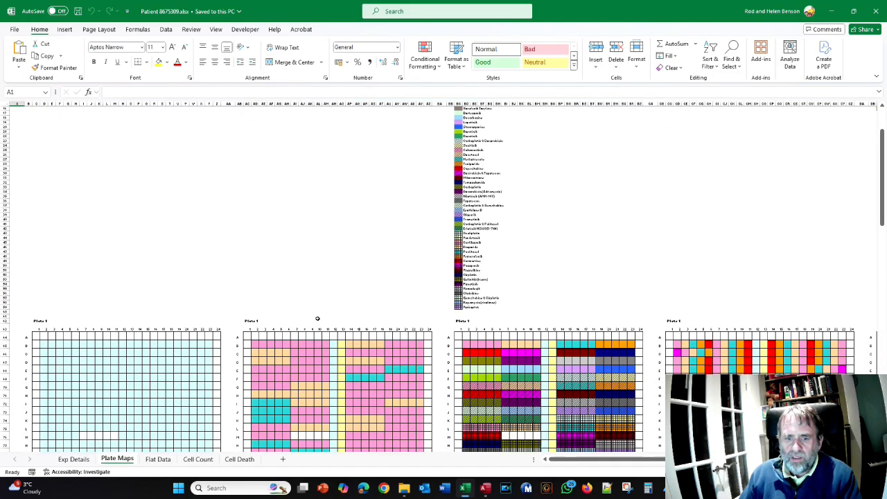
scroll(318, 318, "down", 6)
scroll(318, 319, "up", 8)
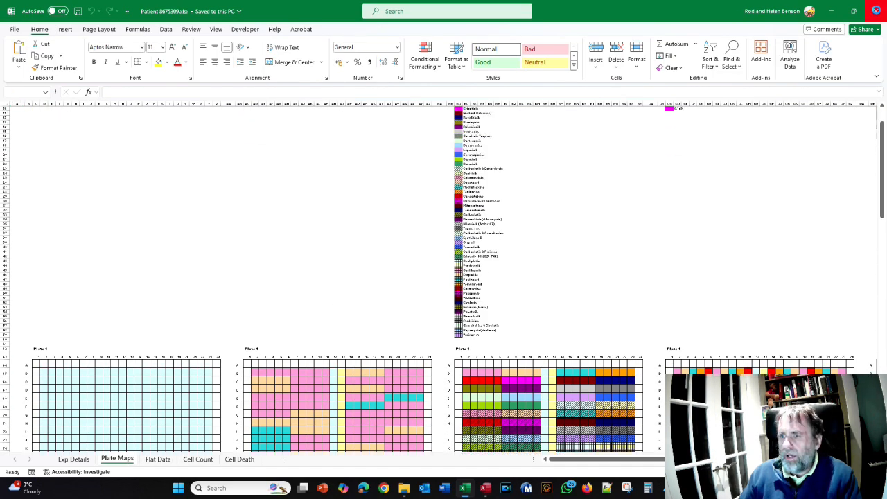
left_click(876, 10)
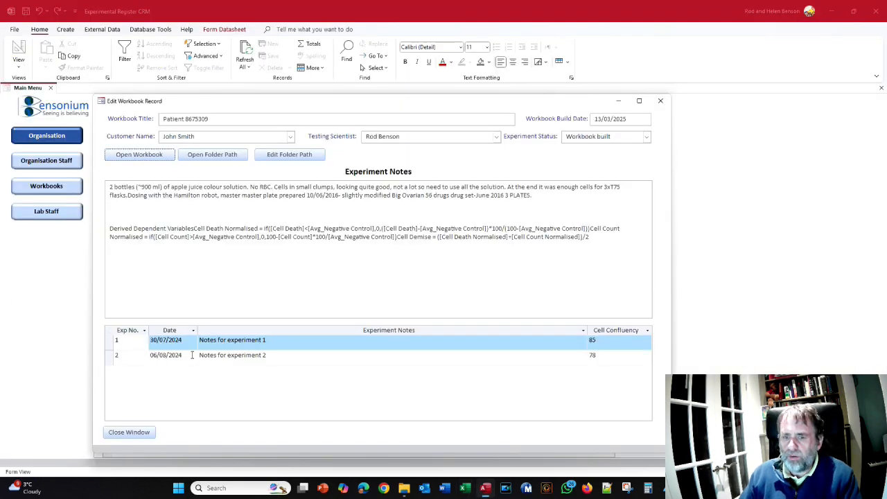
left_click(136, 435)
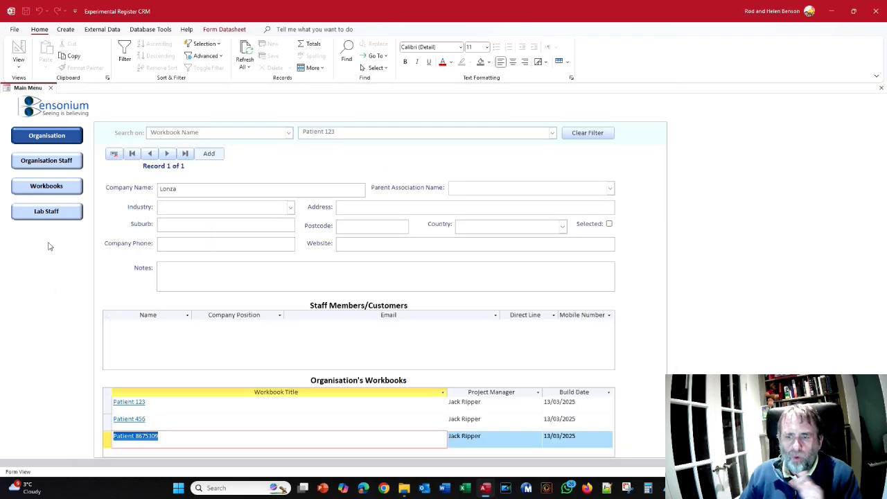
- Show the PlateMaker Wizard Data folder in File Explorer and return to the register database in Access
left_click(404, 488)
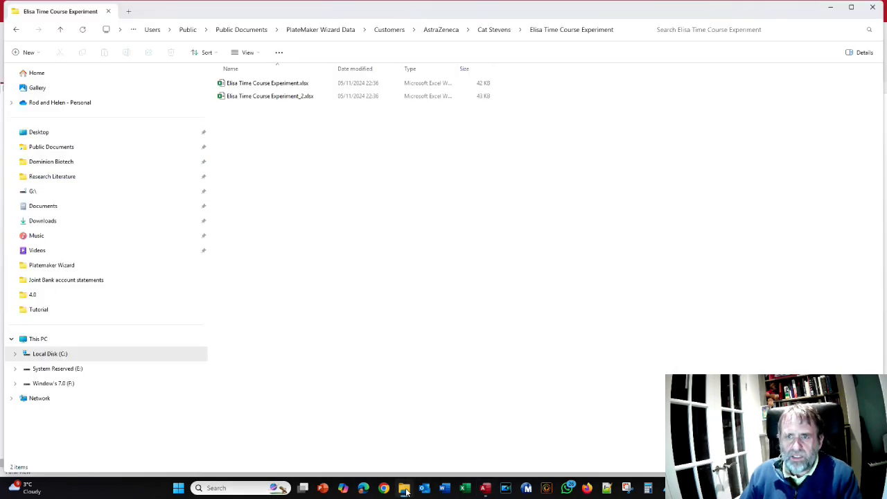
left_click(318, 30)
key("alt+Tab")
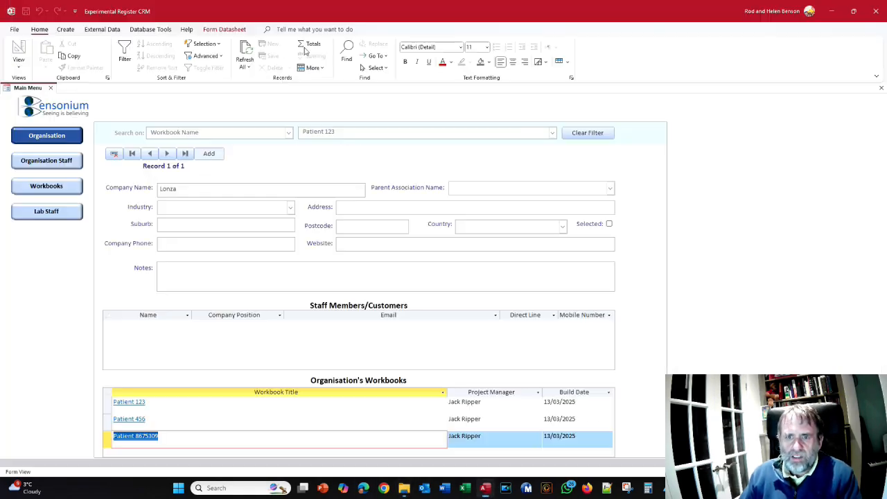
key("alt+Tab")
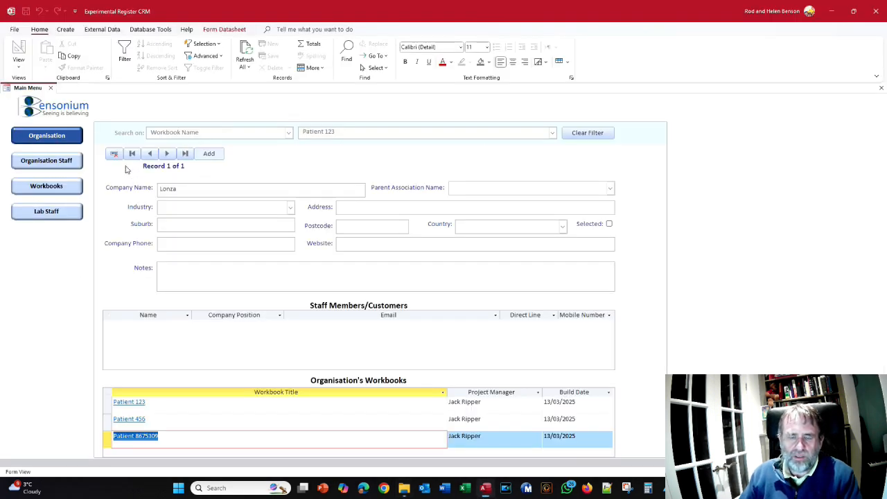
- View the Organisation Staff and Workbooks forms of the register, and switch back to the PlateMaker Wizard Data folder
left_click(56, 167)
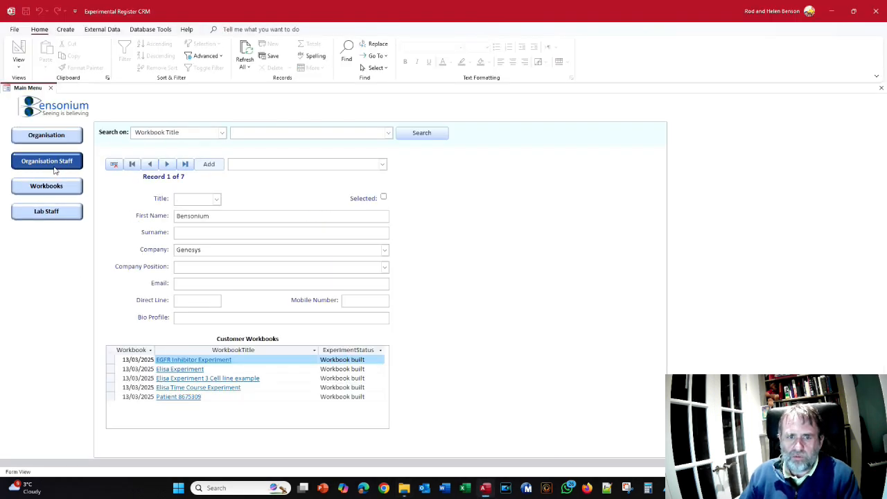
left_click(46, 191)
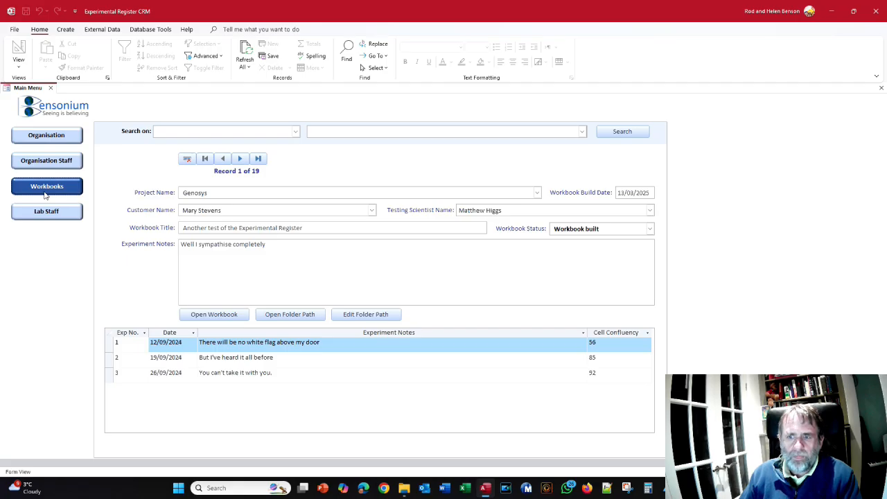
key("alt+Tab")
key("alt+Tab")
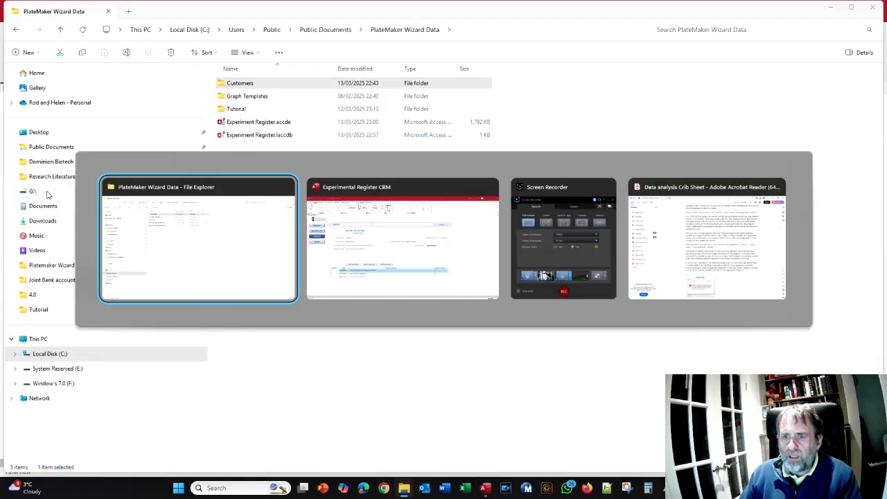
- Switch to Excel and start PlateMaker's Sweep the Experiment Register command
left_click(466, 489)
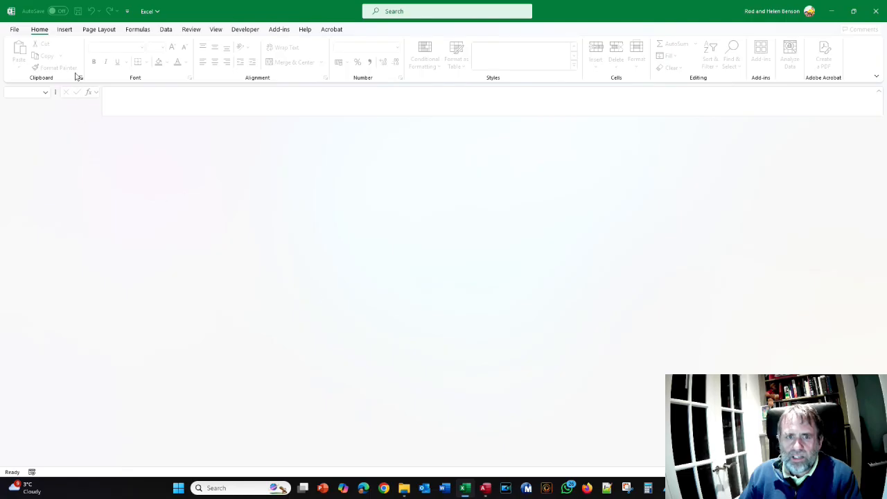
left_click(280, 30)
left_click(34, 44)
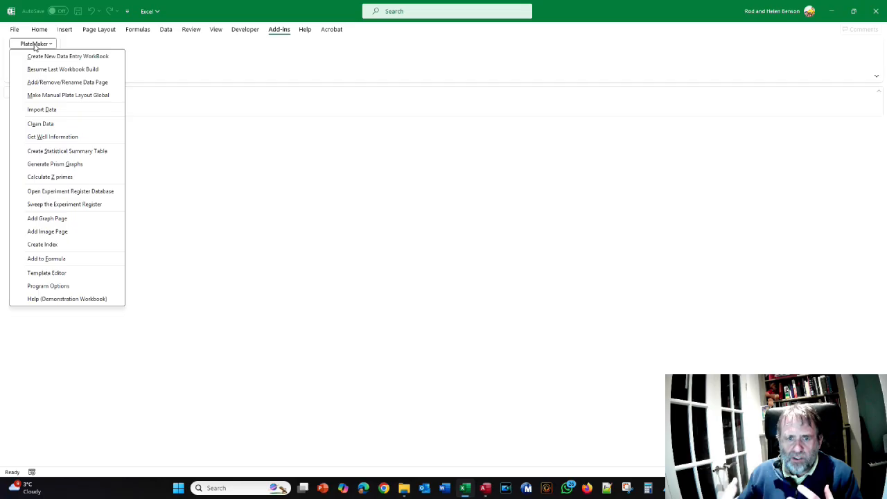
left_click(61, 205)
- Read the Sweep Experiment Register help page in Chrome, compare it with the sweep dialog, and return to Excel
scroll(379, 292, "down", 5)
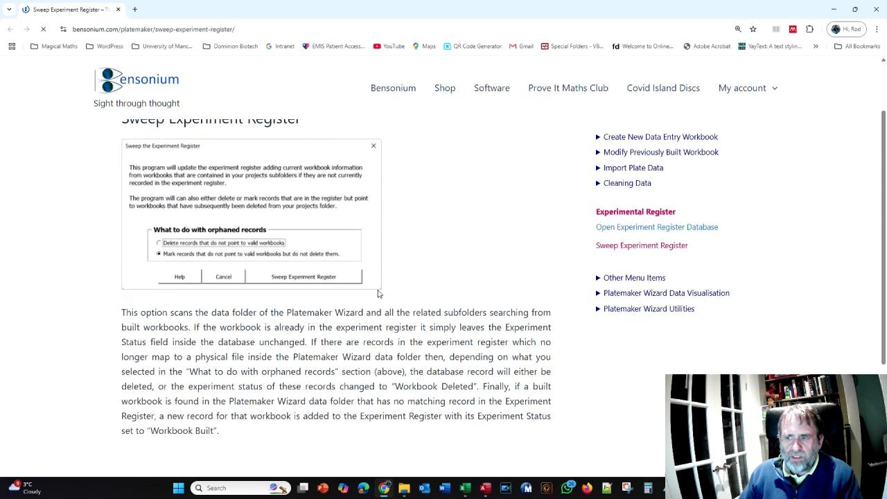
scroll(378, 291, "up", 3)
scroll(379, 290, "up", 3)
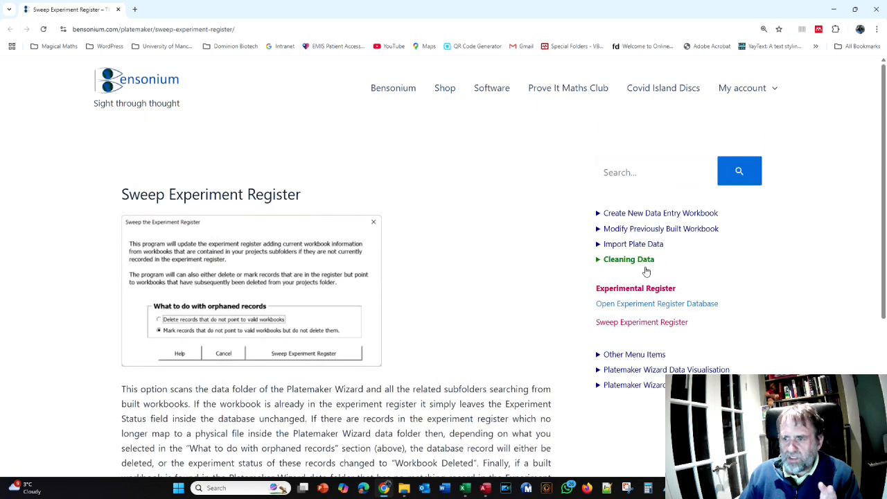
key("alt+Tab")
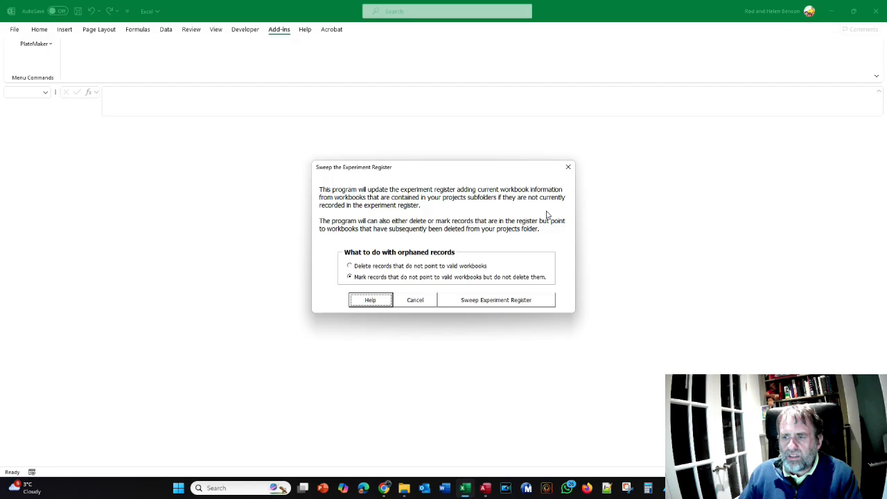
key("alt+Tab")
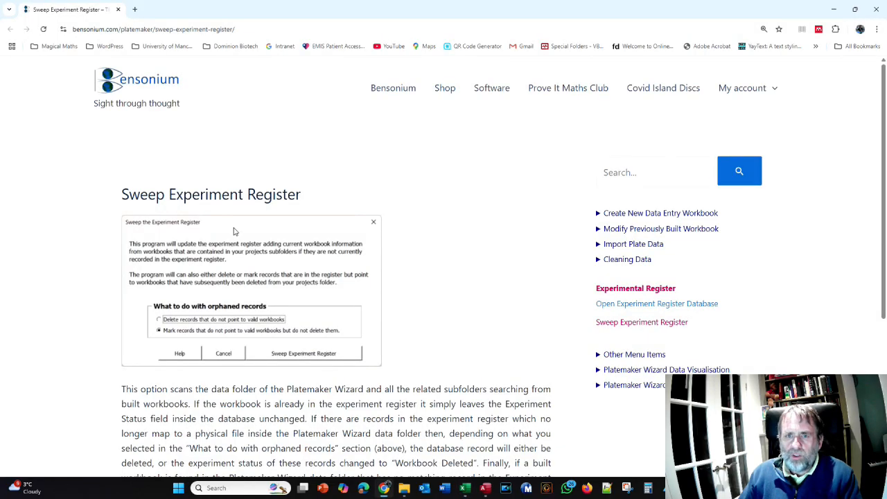
key("alt+Tab")
mouse_move(461, 494)
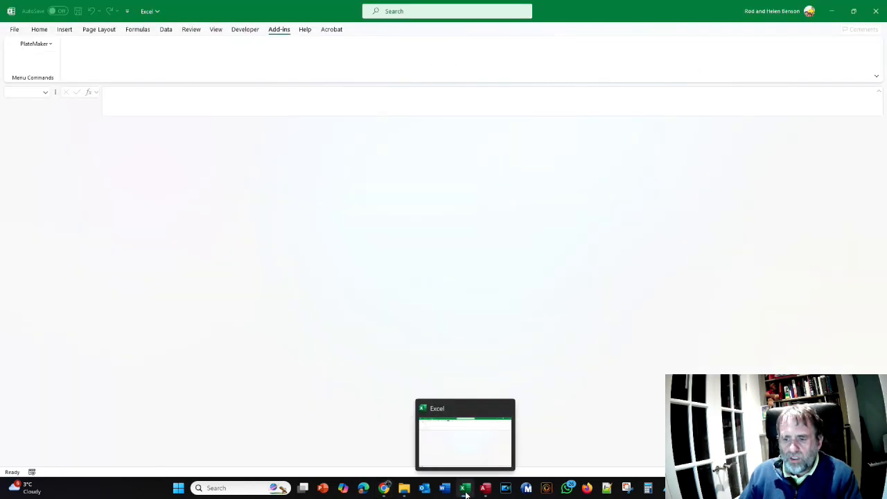
- Close Excel, the open register database and the Chrome help page, returning to the PlateMaker Wizard Data folder
left_click(404, 489)
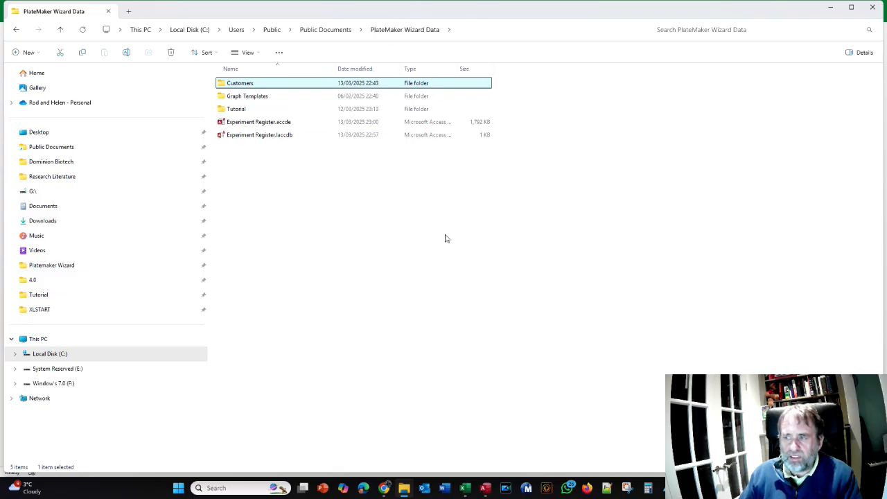
left_click(469, 490)
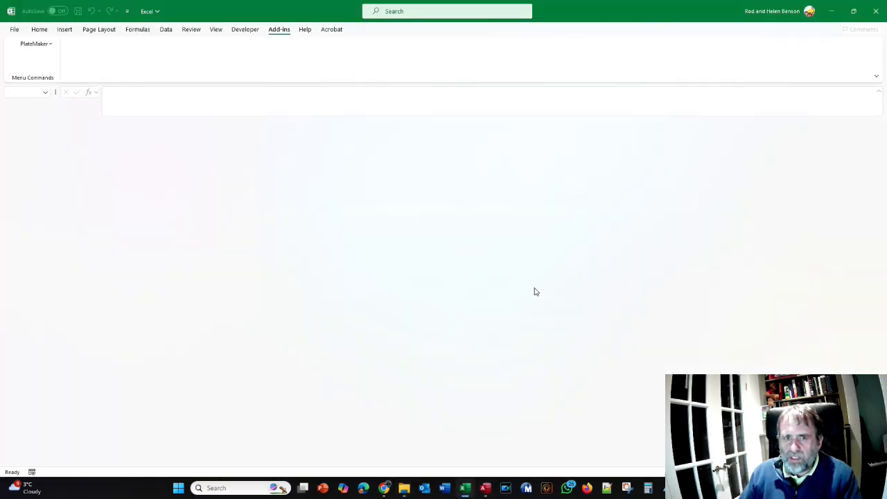
left_click(876, 11)
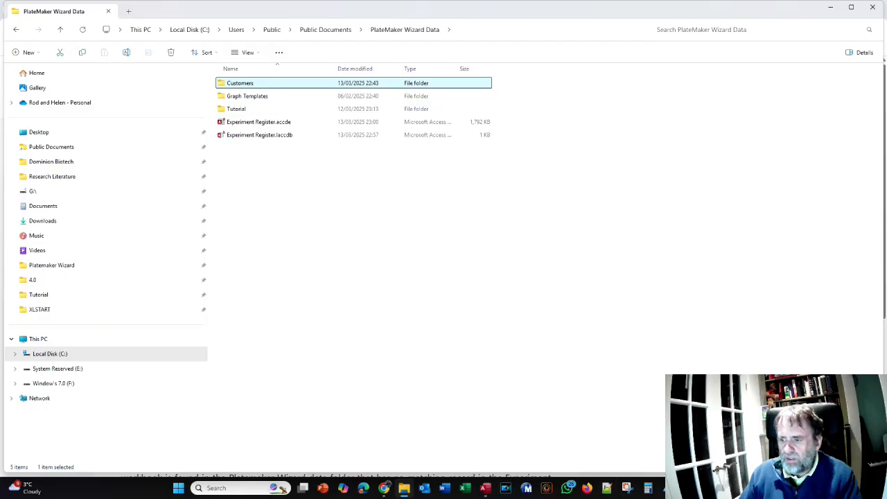
left_click(873, 8)
key("alt+Tab")
key("alt+Tab")
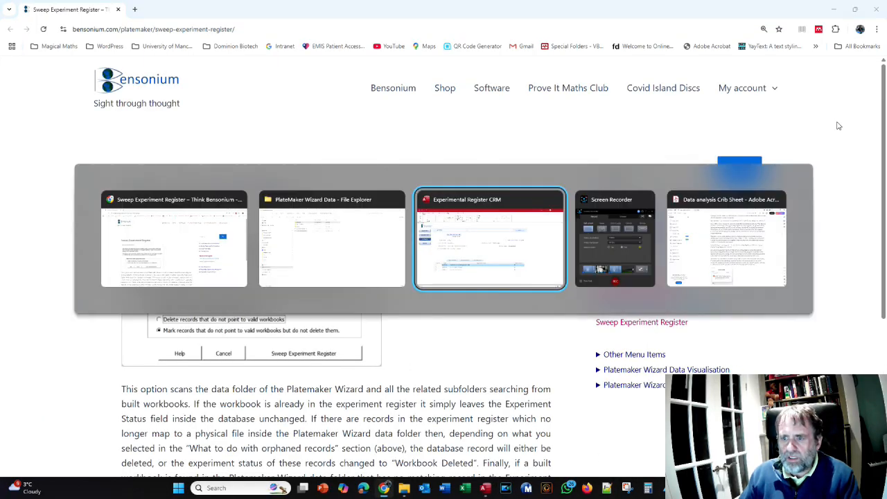
left_click(881, 12)
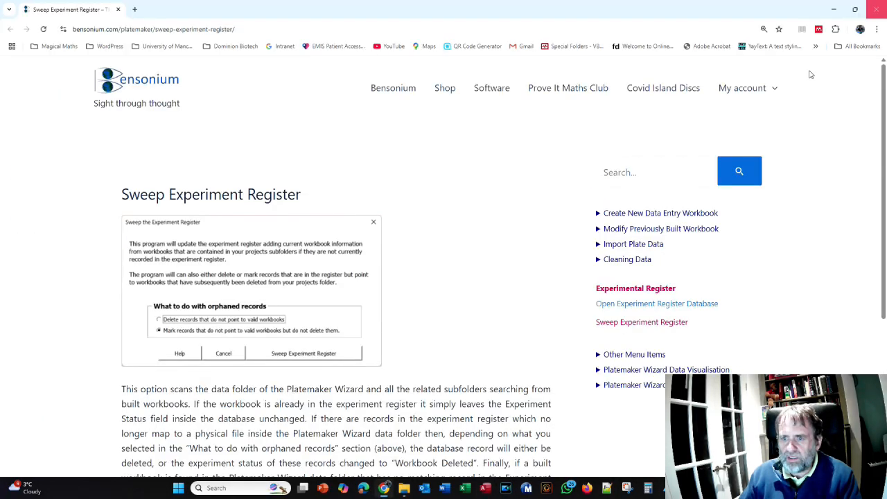
- Reopen Experiment Register.accde despite the security notice to view the next organisation's record, and close all remaining windows
double_click(239, 122)
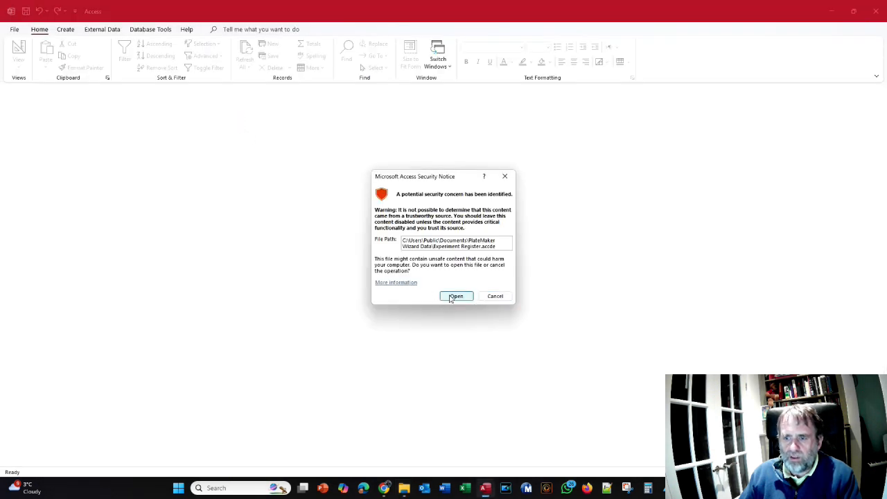
left_click(451, 298)
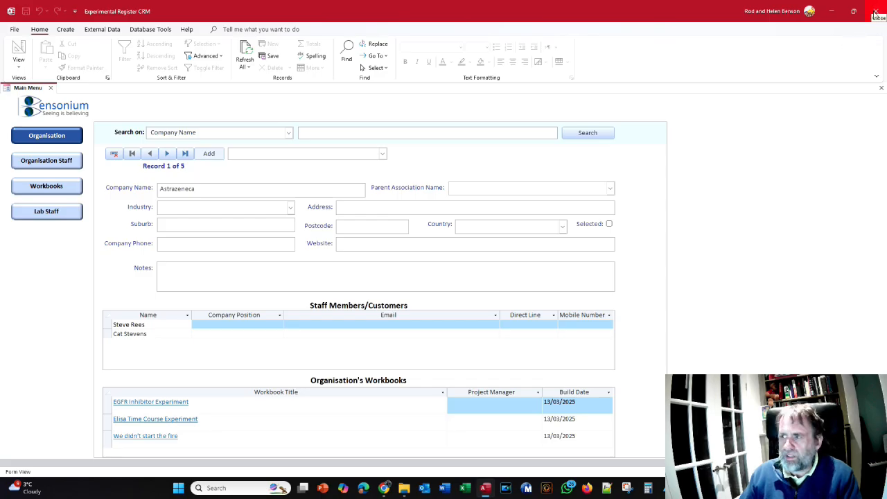
left_click(167, 154)
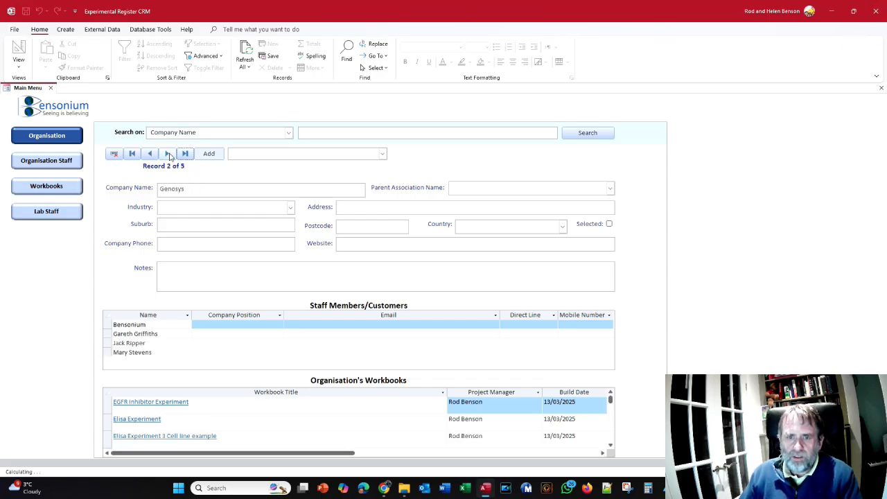
left_click(872, 10)
left_click(872, 8)
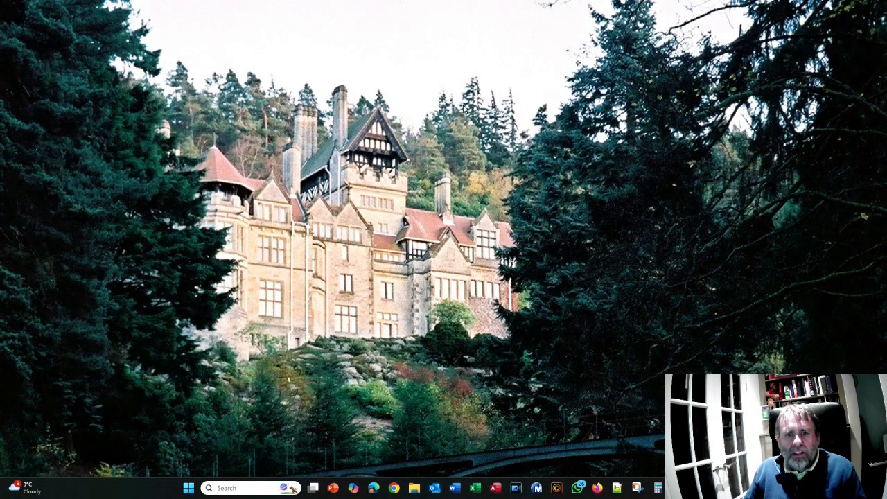